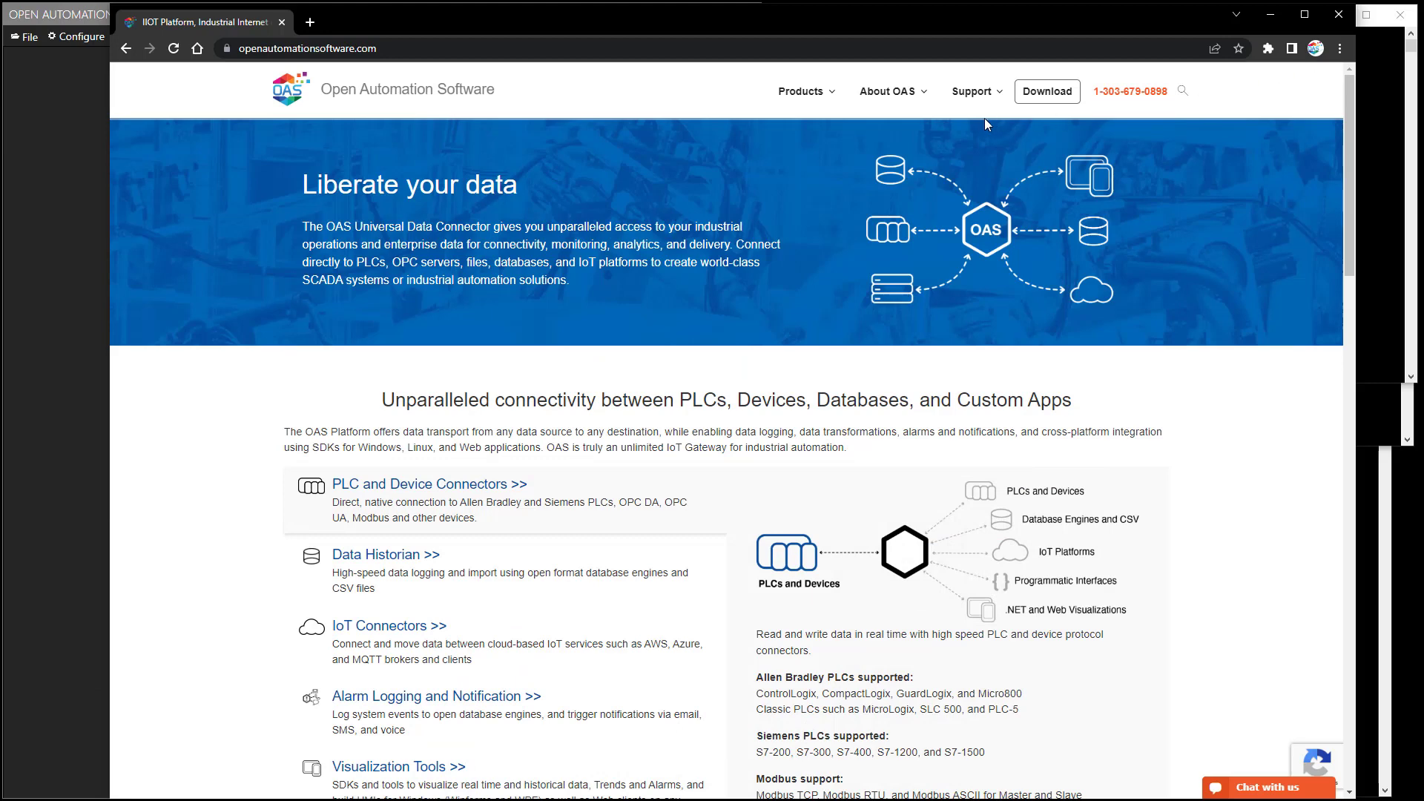
Show the Support dropdown in the top navigation of openautomationsoftware.com.
mouse_move(969, 97)
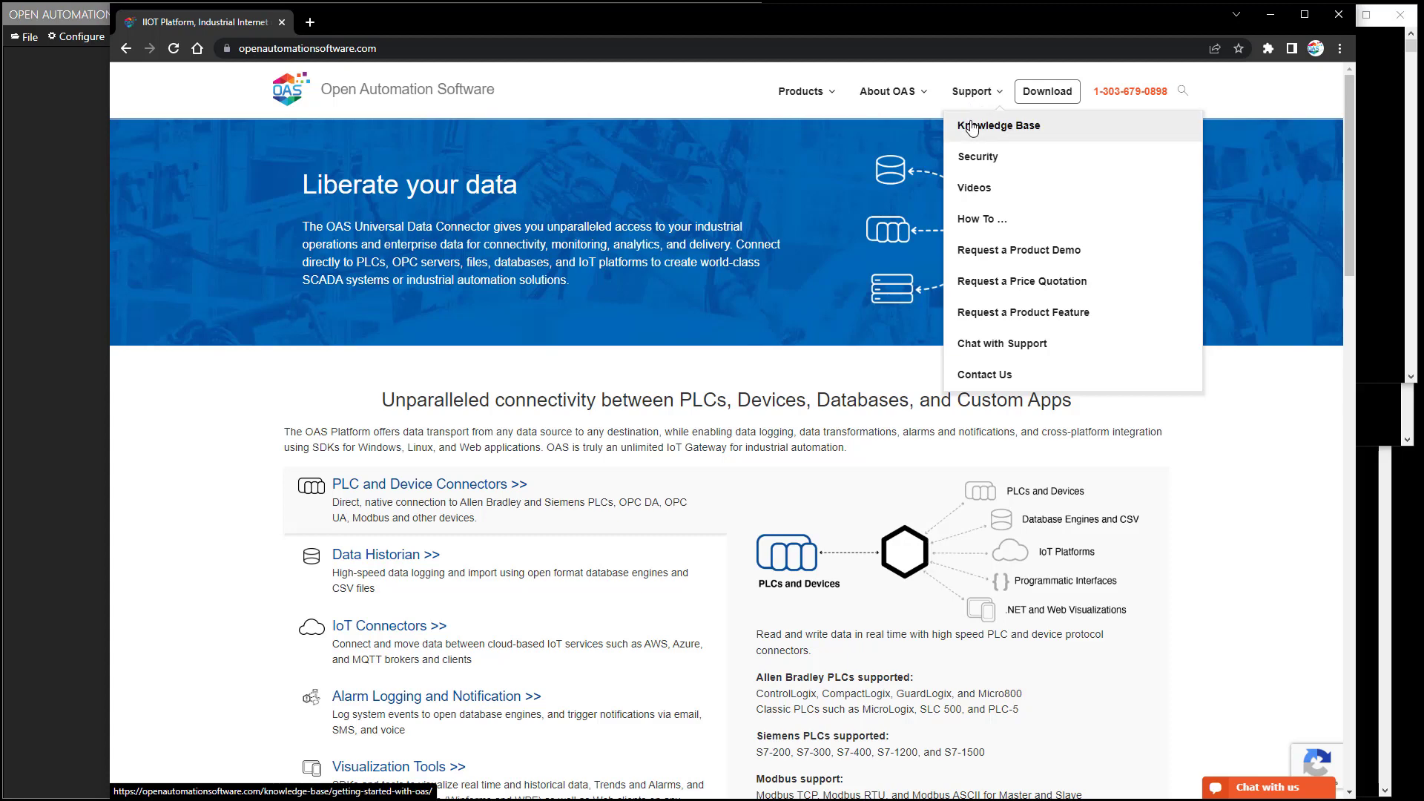
Go through Knowledge Base > Data Destinations > Kafka to the Getting Started – Kafka Producer guide, then minimize Chrome.
left_click(973, 129)
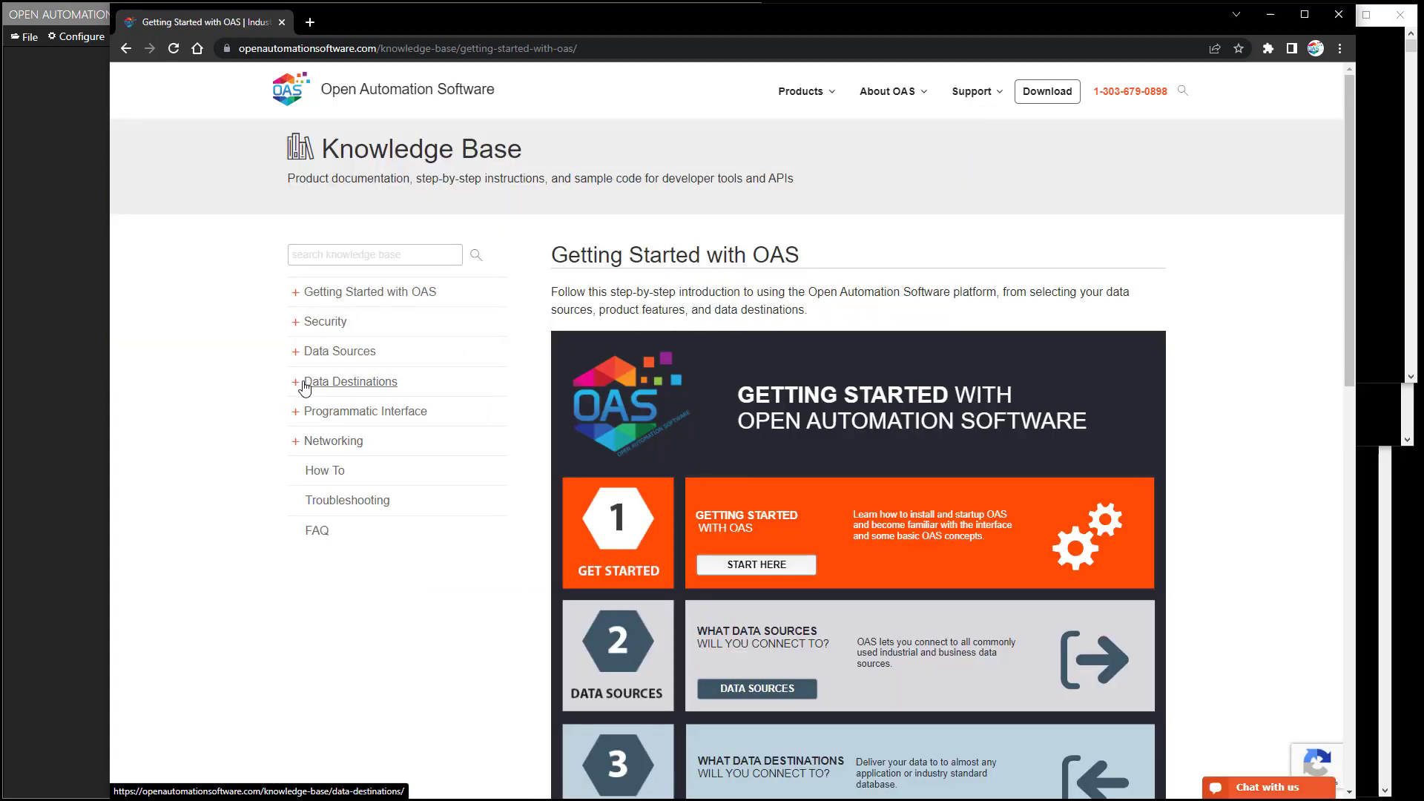
left_click(295, 383)
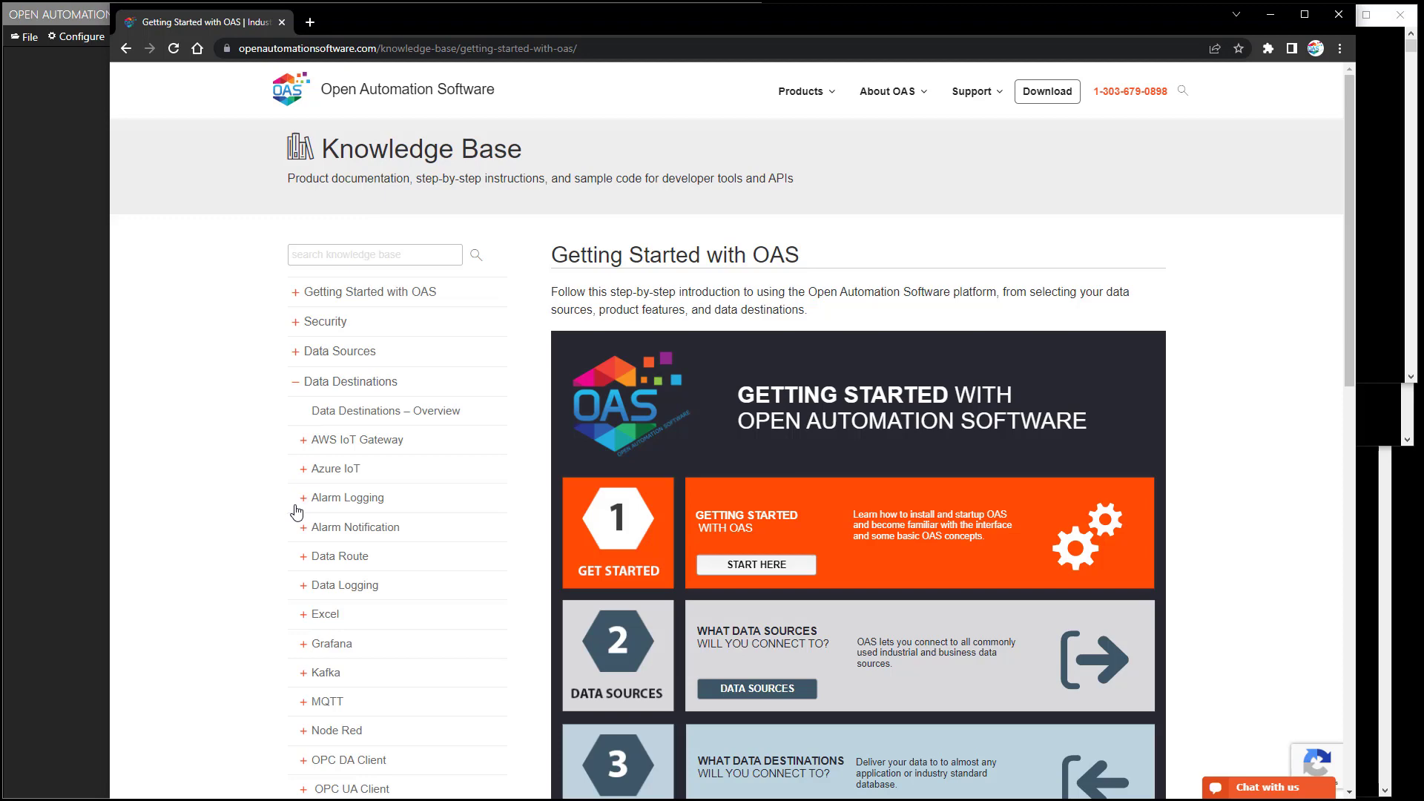
scroll(296, 512, "down", 5)
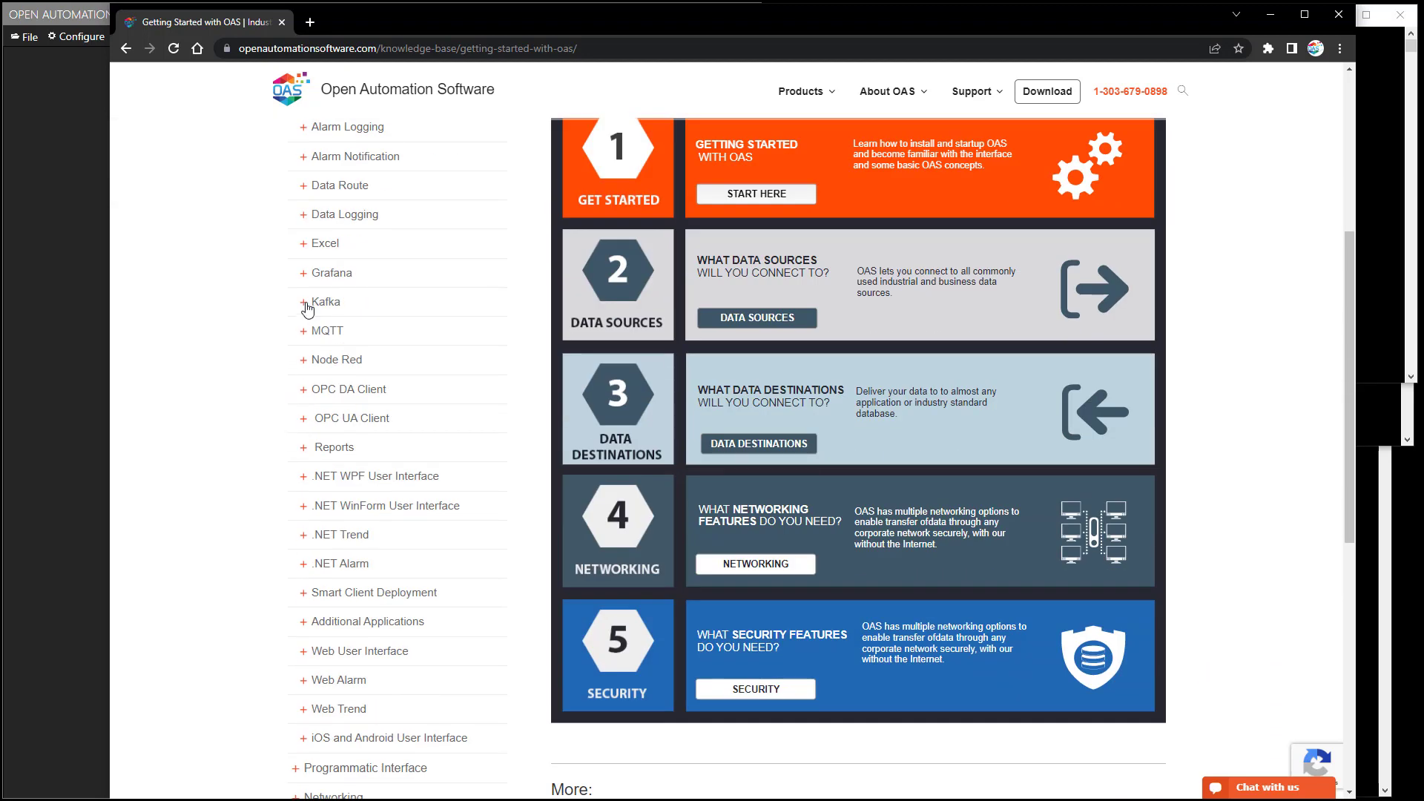
left_click(306, 304)
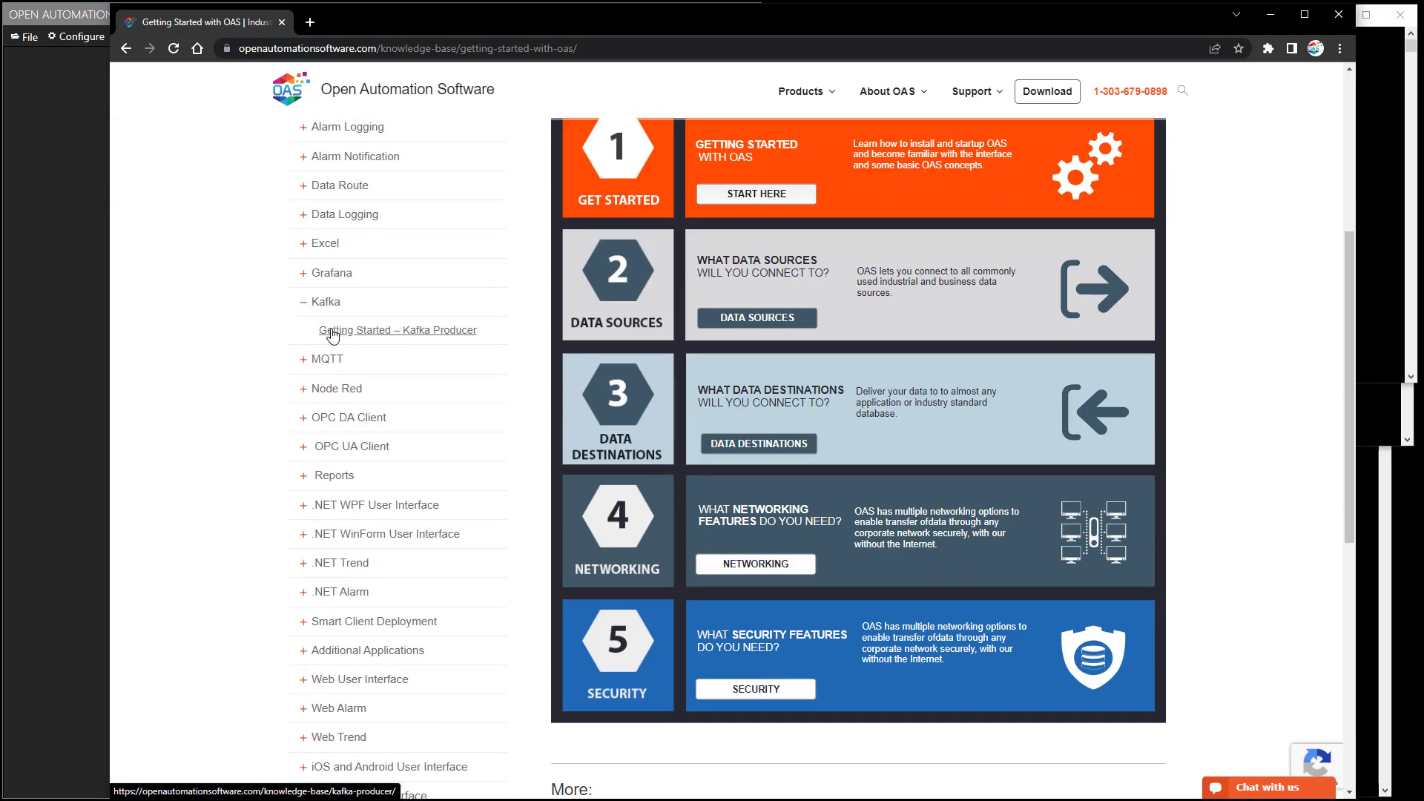
left_click(332, 332)
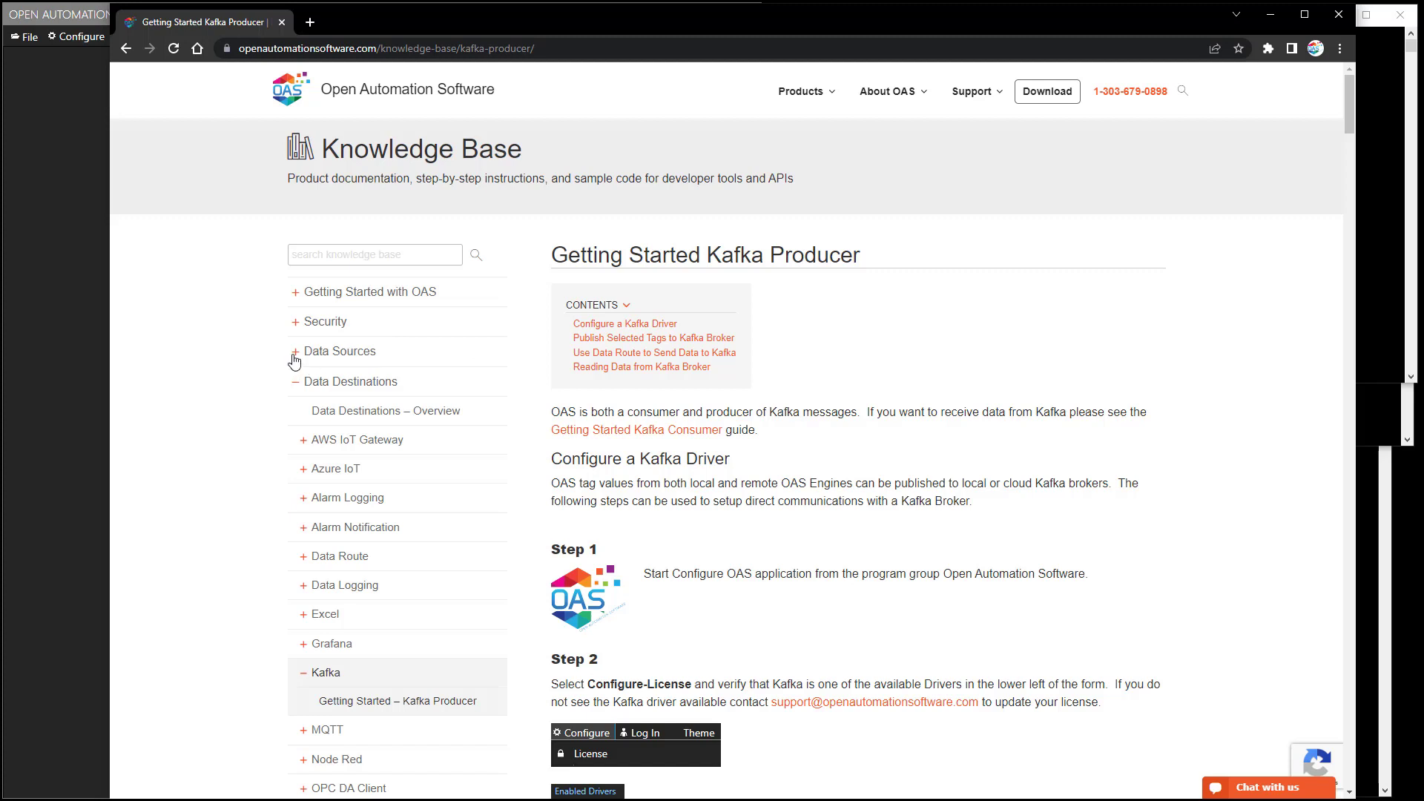
left_click(1270, 14)
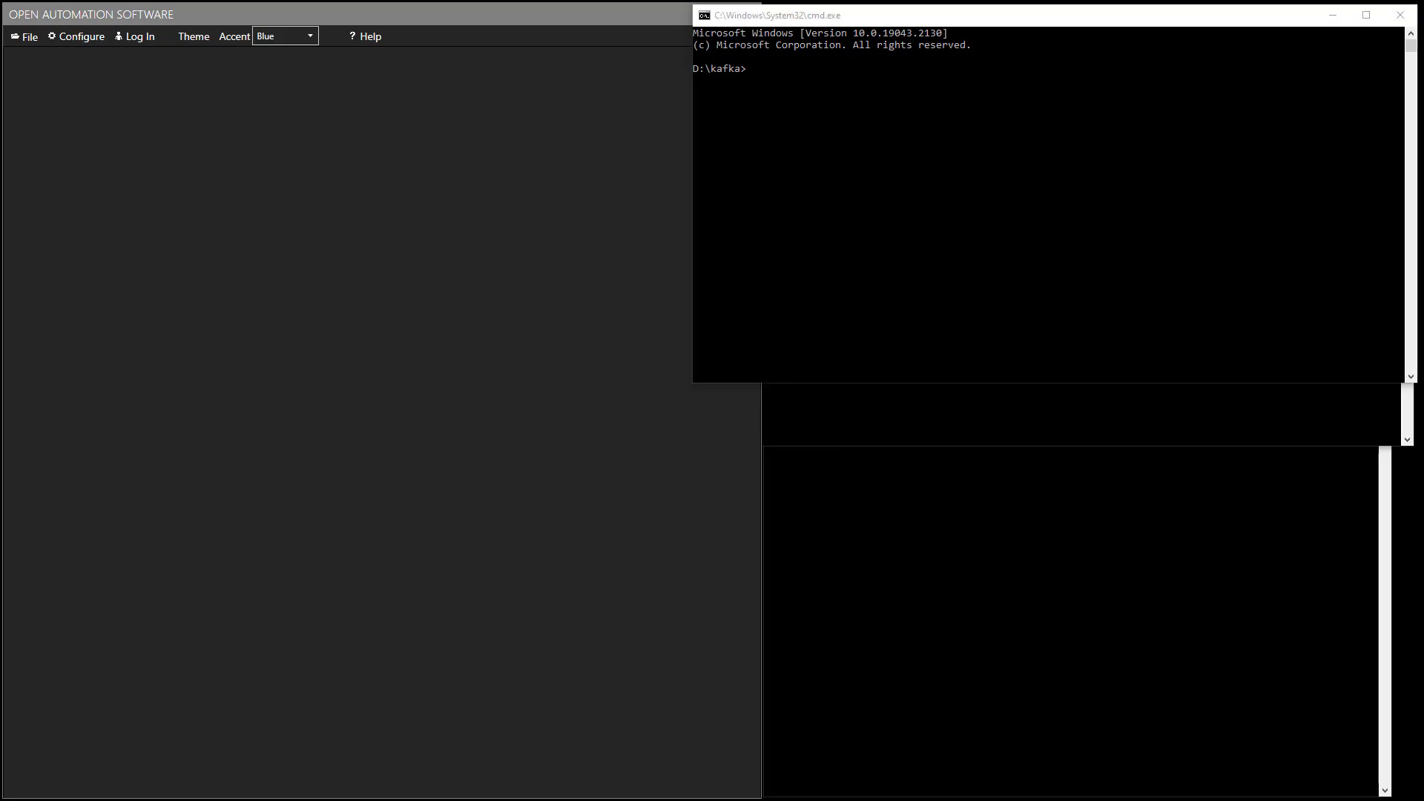
Run zookeeper-server-start.bat and kafka-server-start.bat with their config files in the D:\kafka consoles.
left_click(984, 159)
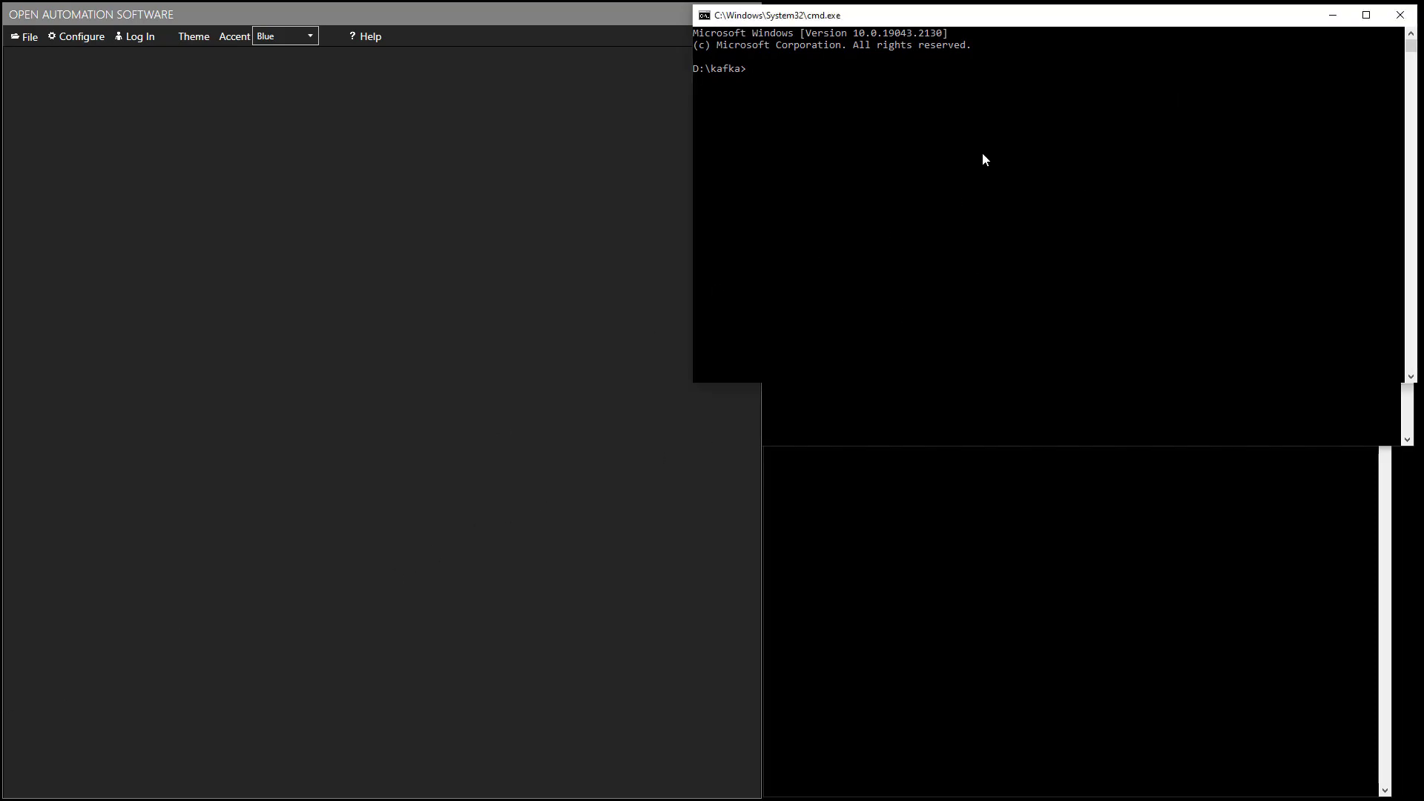
type(".\\bin\\windows\\zookeeper-server-start.bat .\\config\\zookeeper.properties")
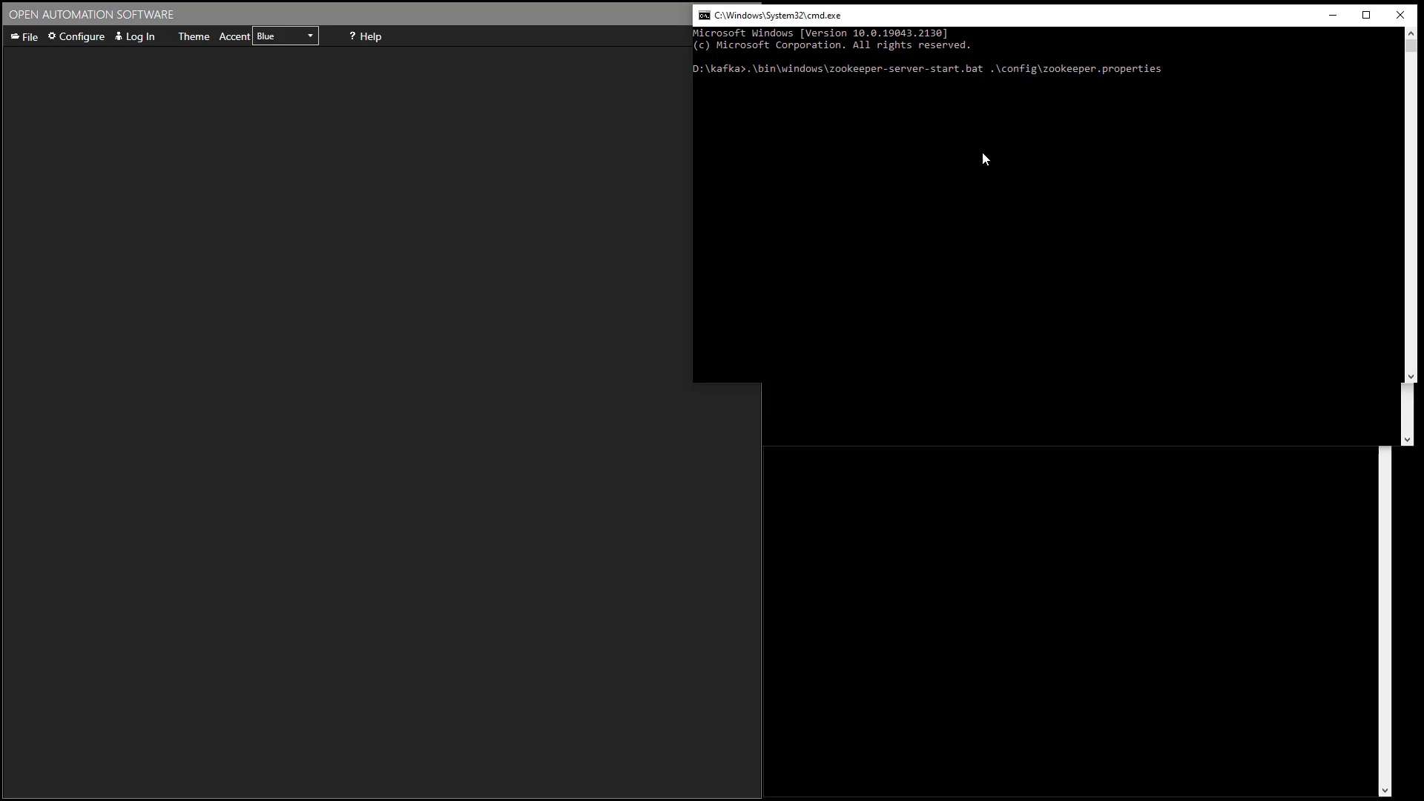
key("Return")
left_click(934, 393)
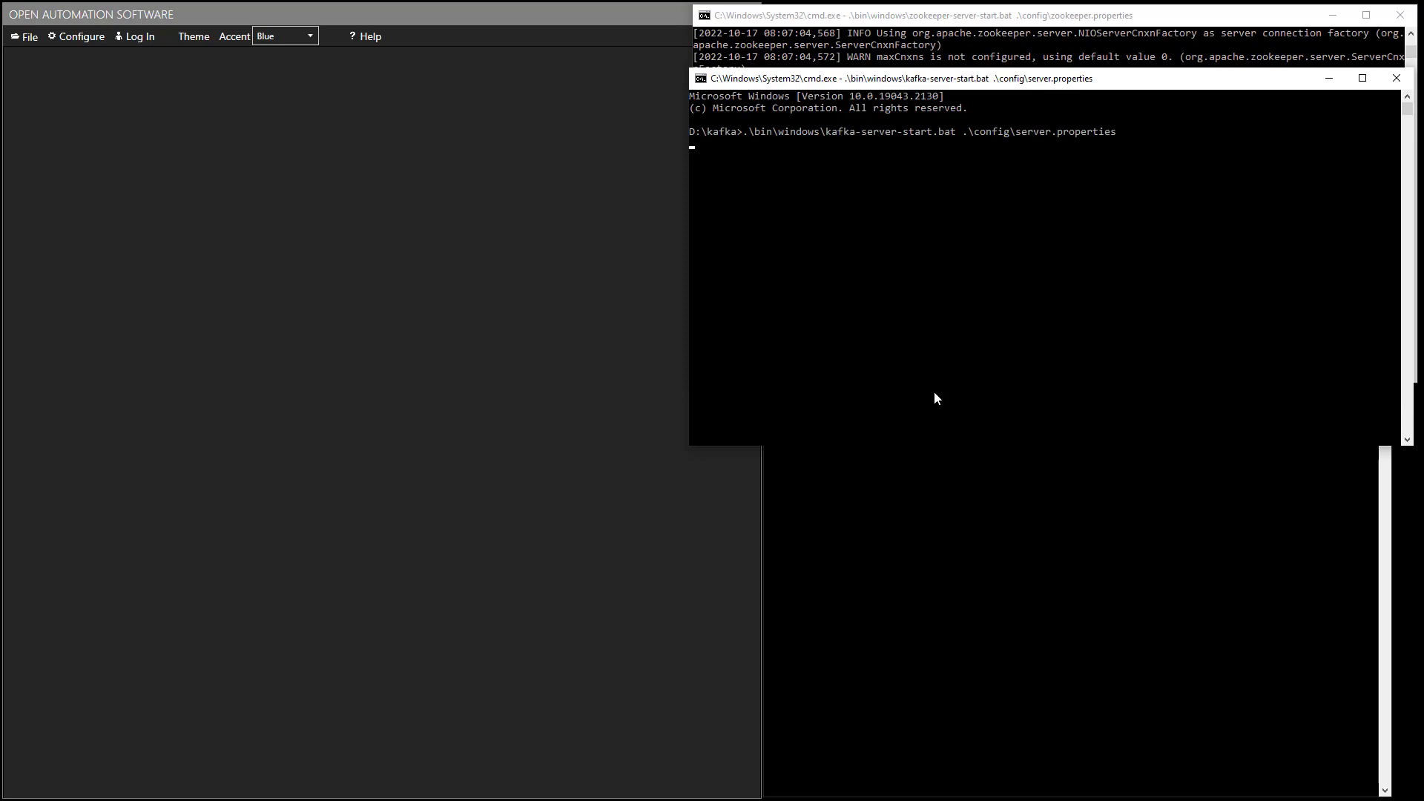
left_click(329, 499)
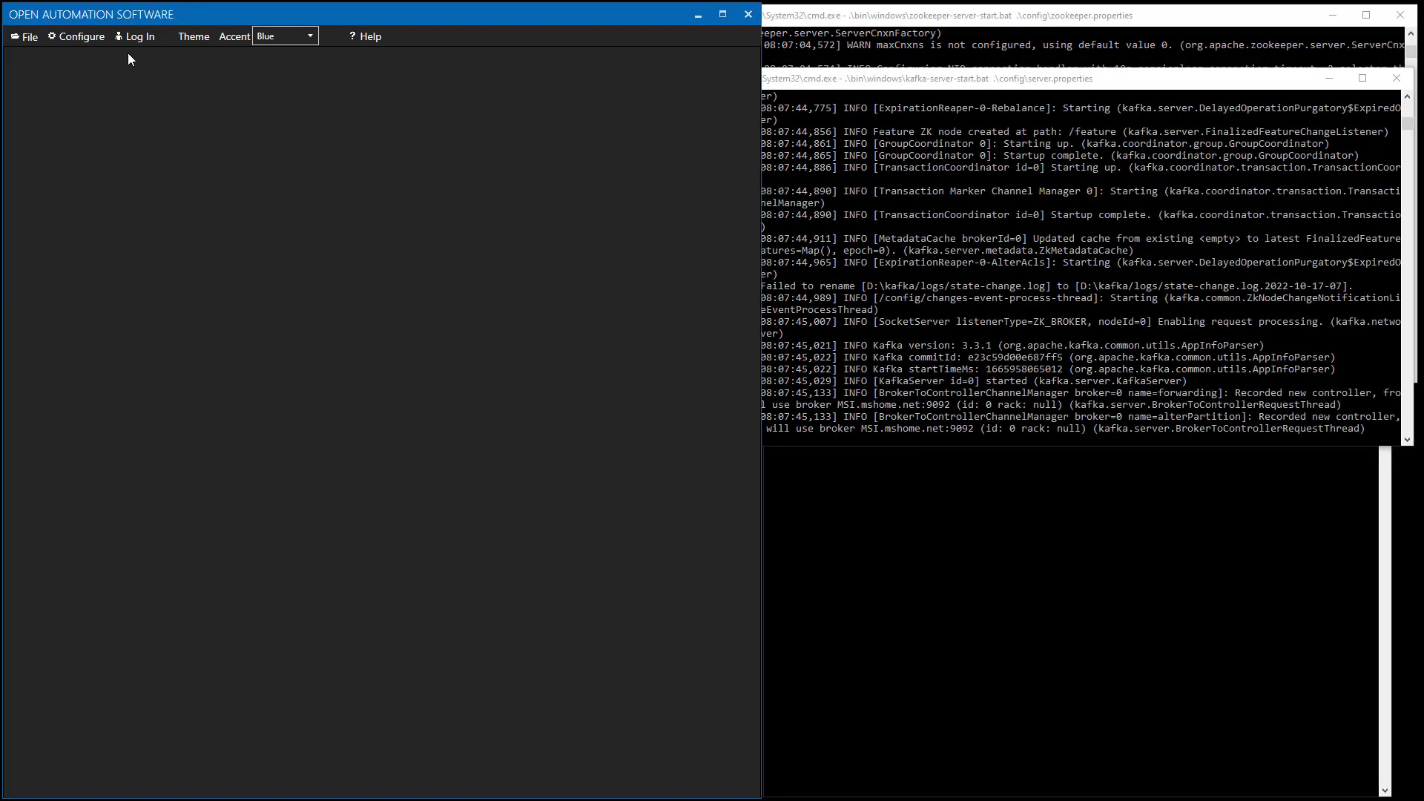
Open Configure > Drivers for localhost and log in with the user name and password.
left_click(85, 38)
left_click(83, 39)
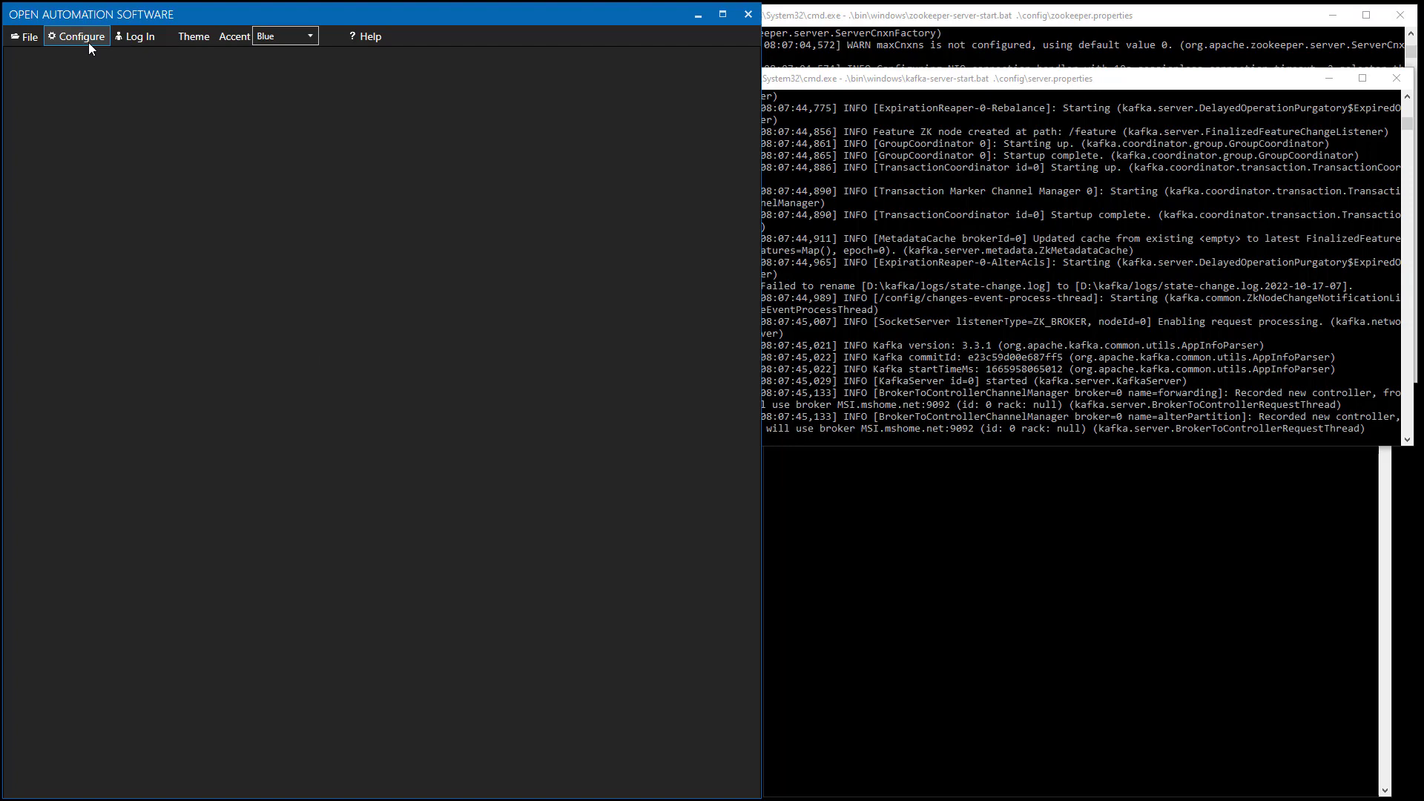
left_click(87, 42)
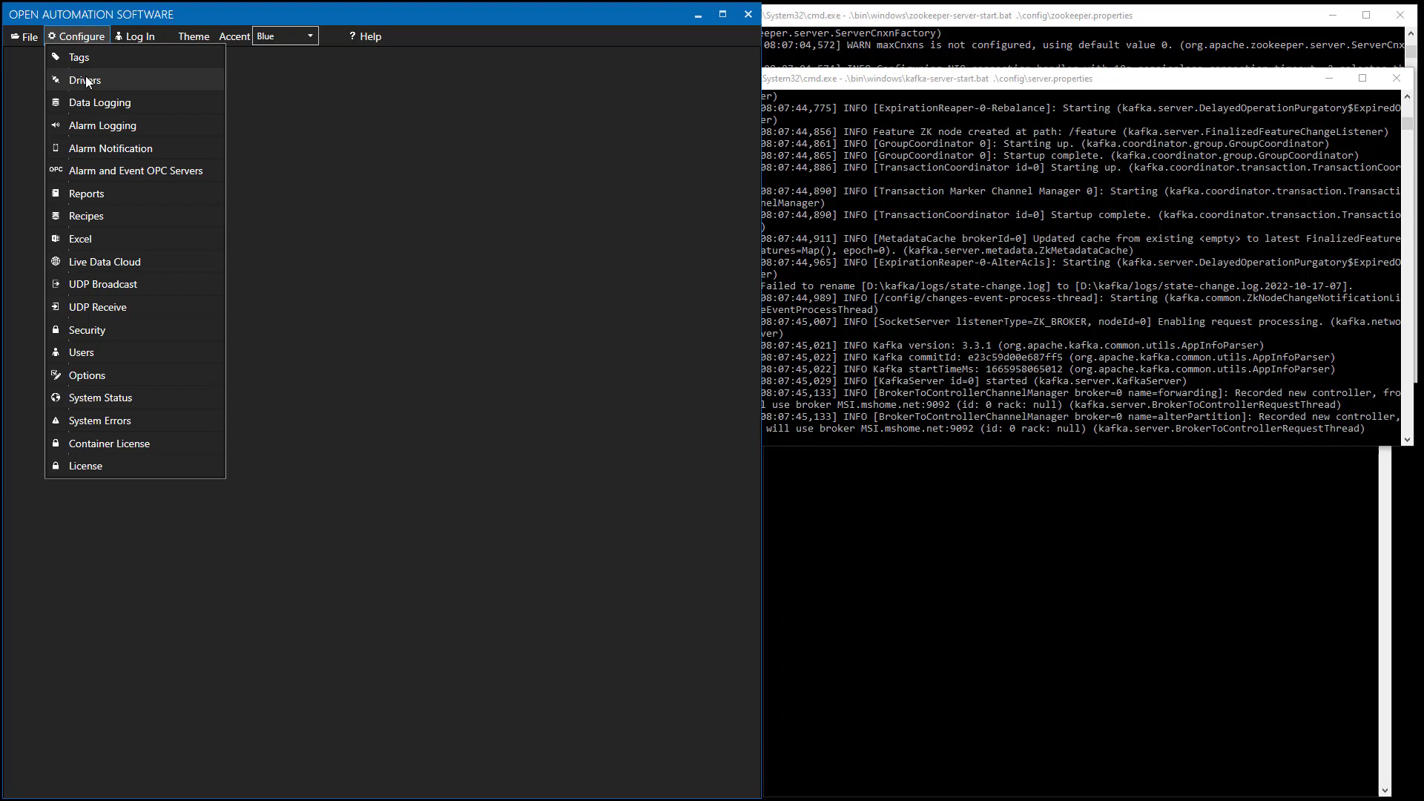
left_click(86, 78)
left_click(316, 402)
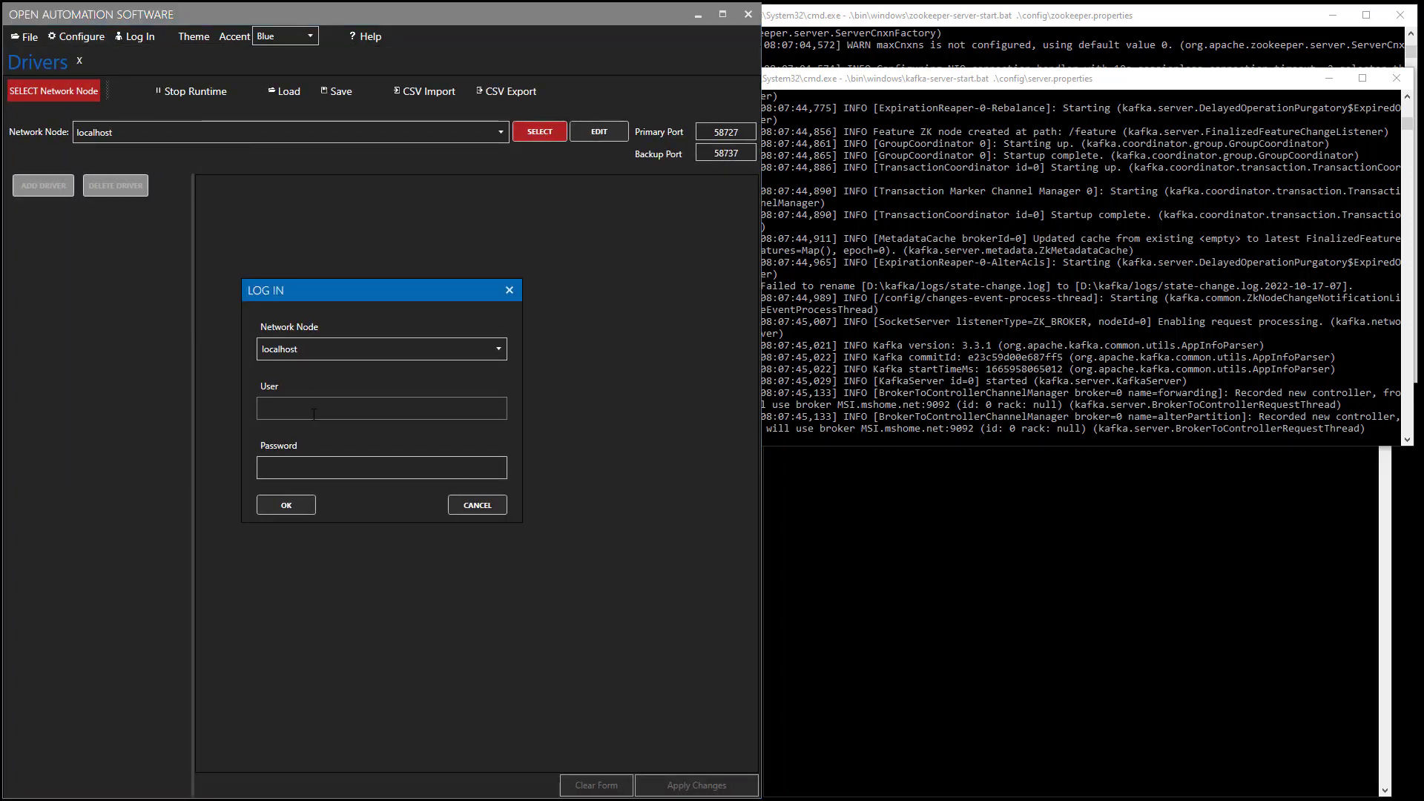
type("test")
left_click(298, 469)
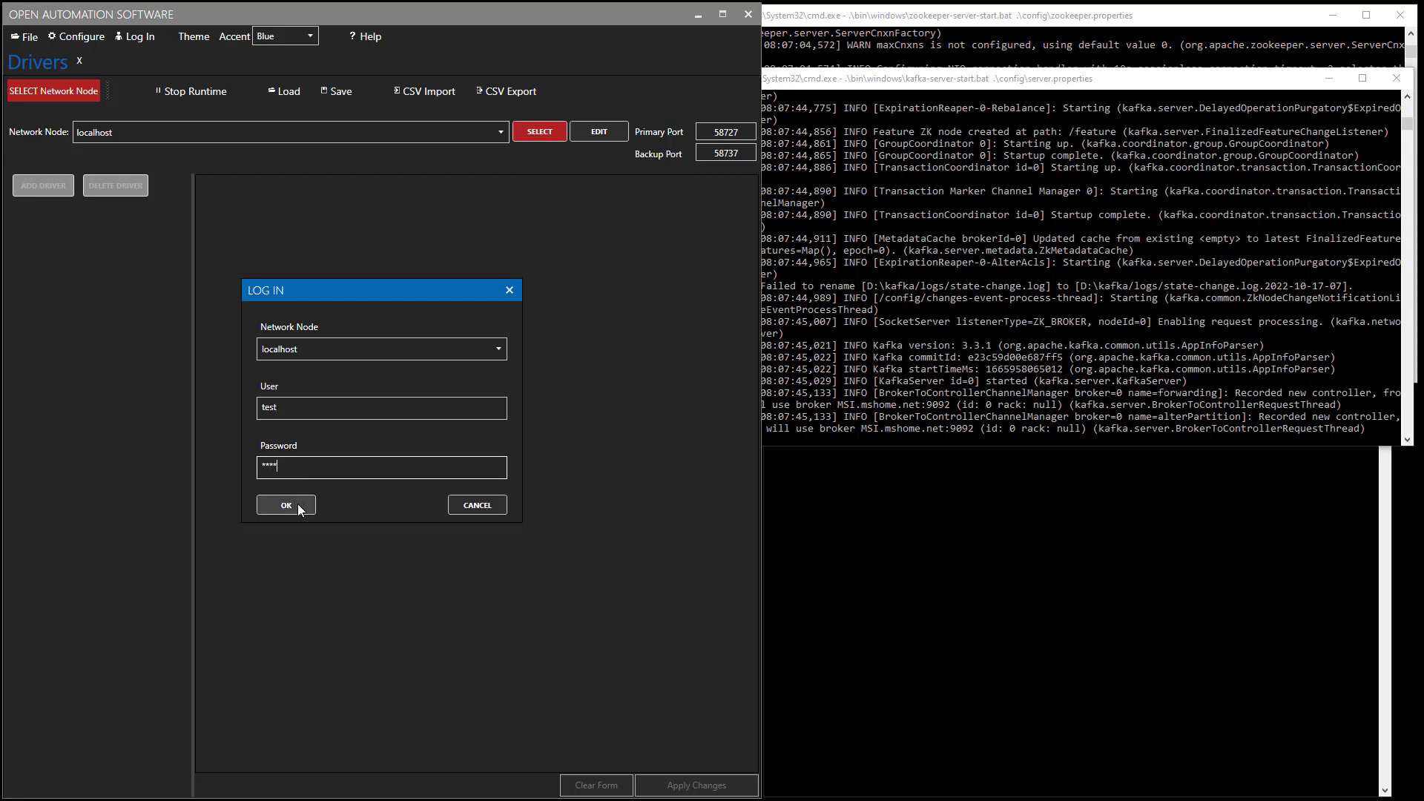
left_click(295, 506)
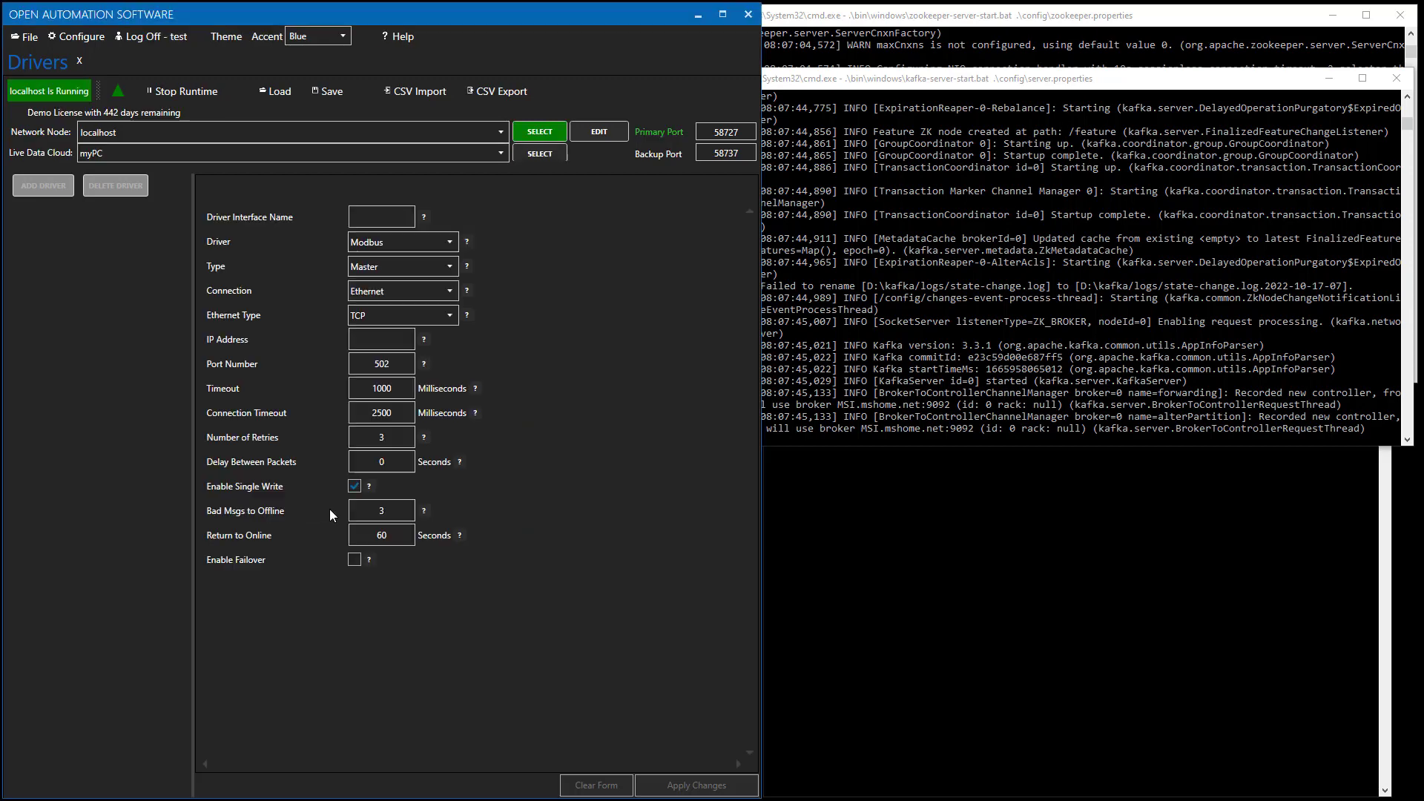
Name the new driver interface 'Kafka' and select the Kafka driver with bootstrap servers localhost:9092.
left_click(367, 221)
type("Kaf")
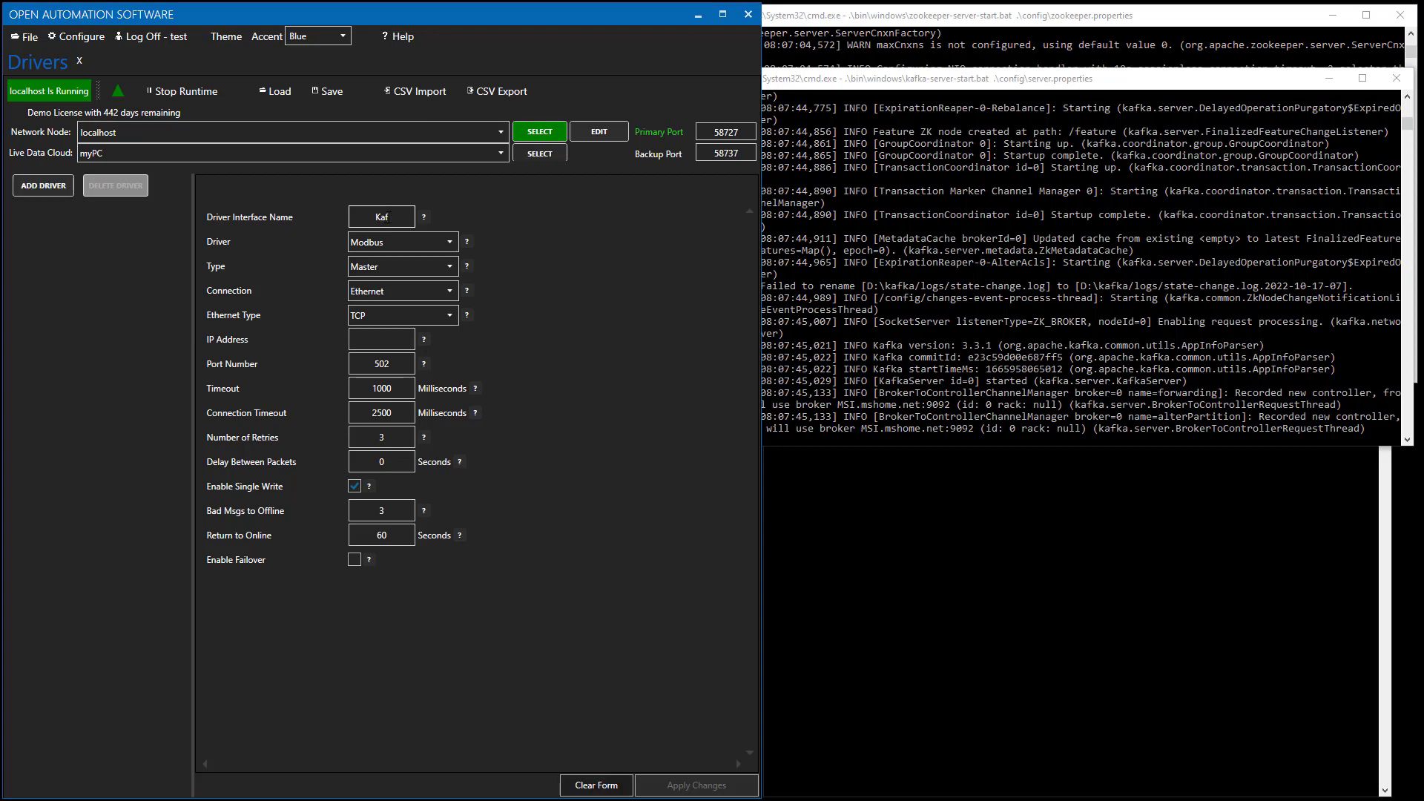
type("ka")
left_click(454, 244)
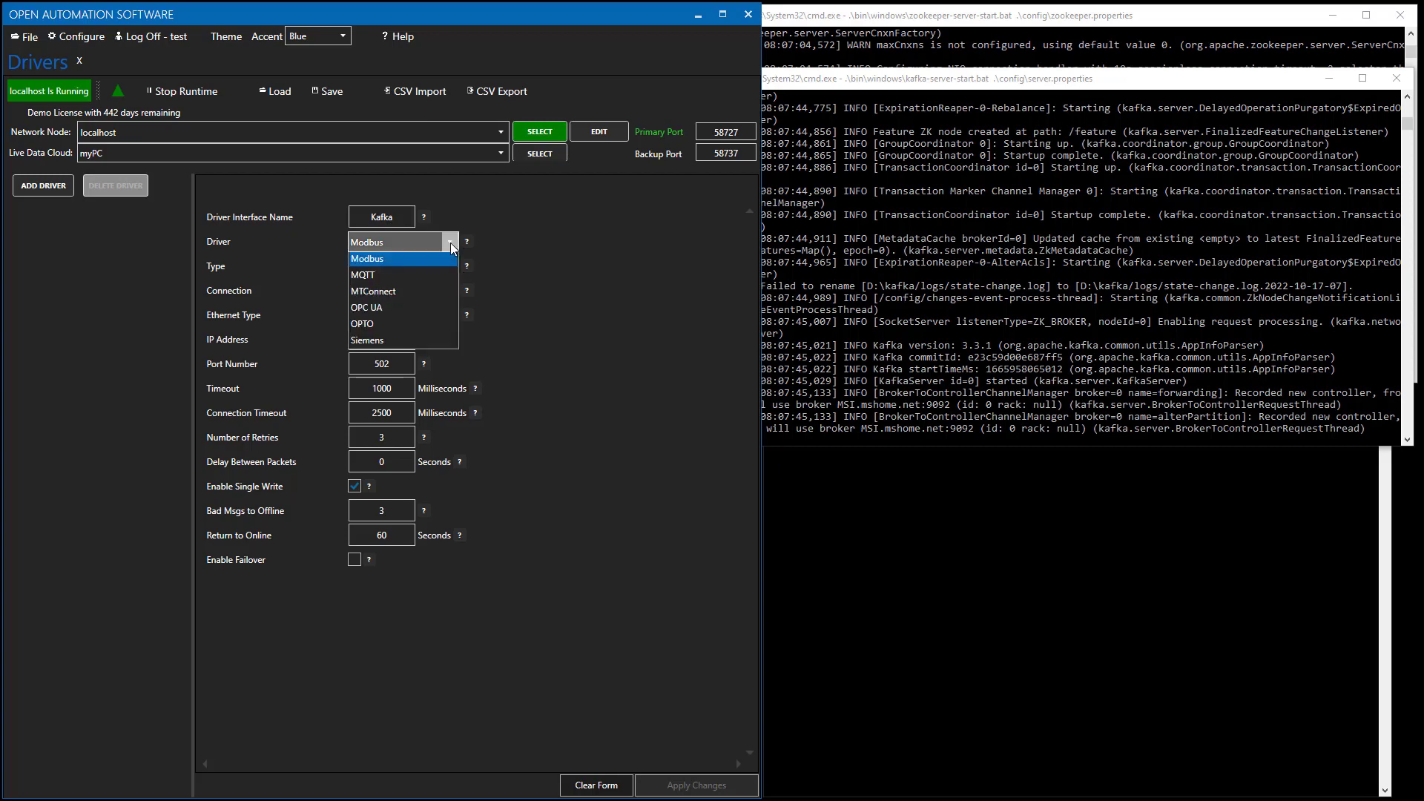
left_click(372, 359)
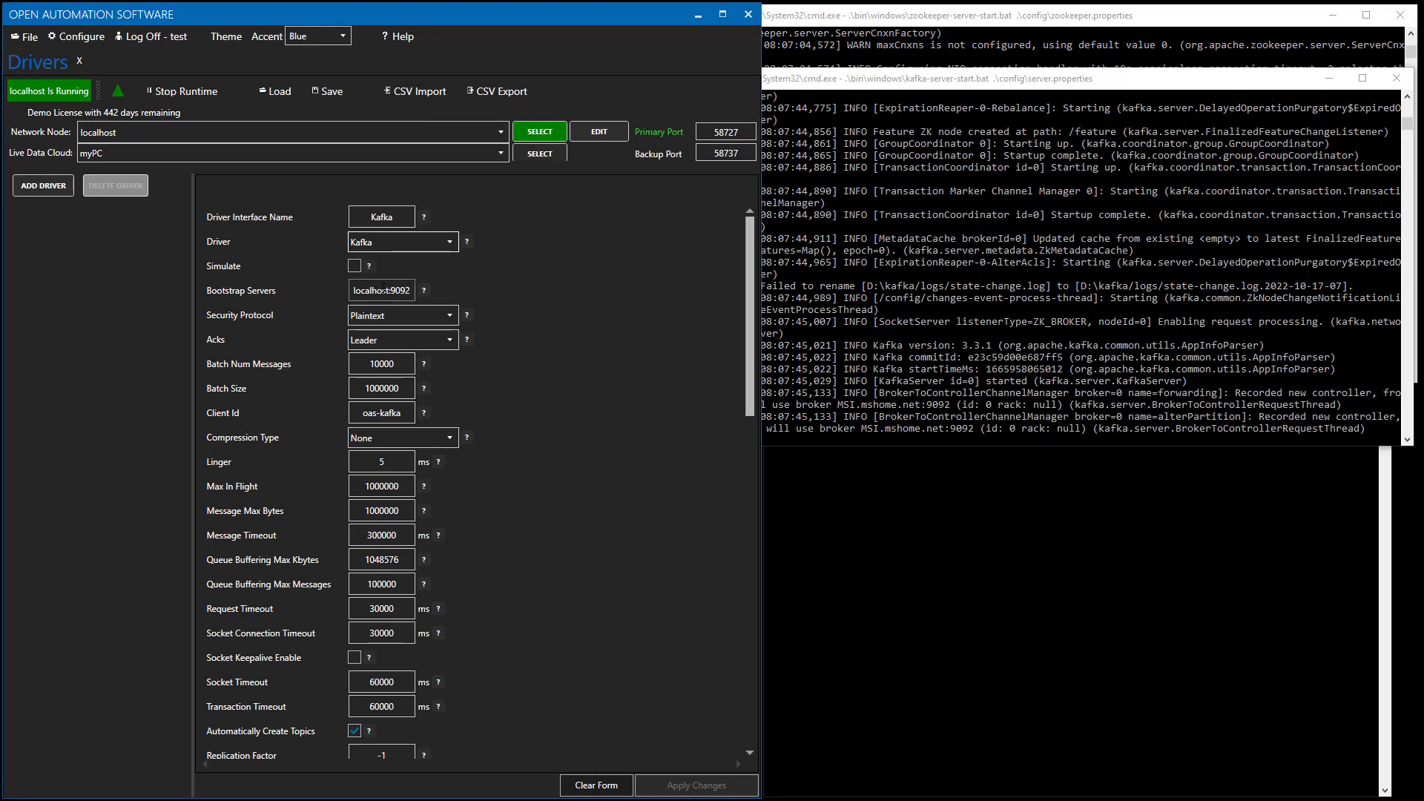
left_click(382, 290)
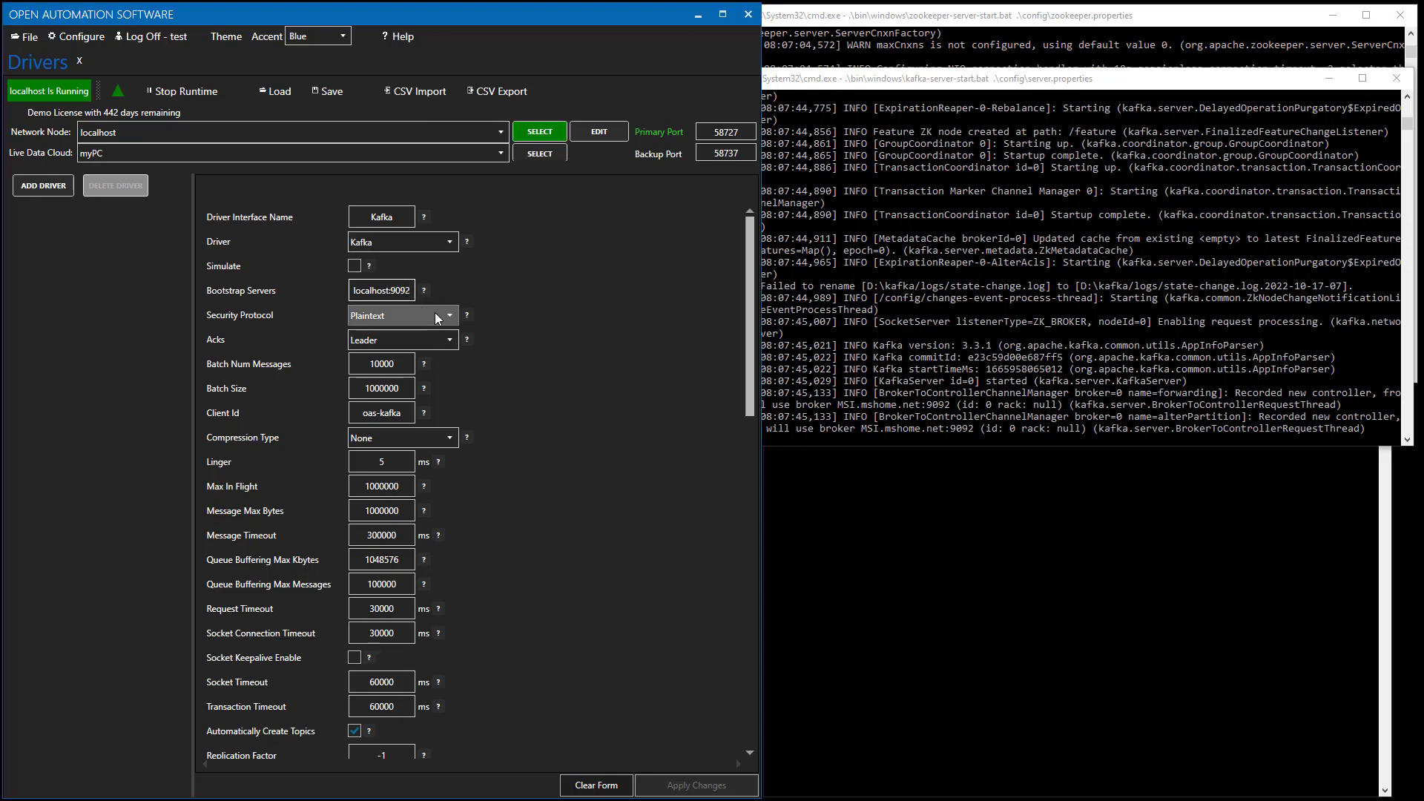
Try the SaslSsl security protocol with its SASL fields, then revert it to Plaintext.
left_click(435, 313)
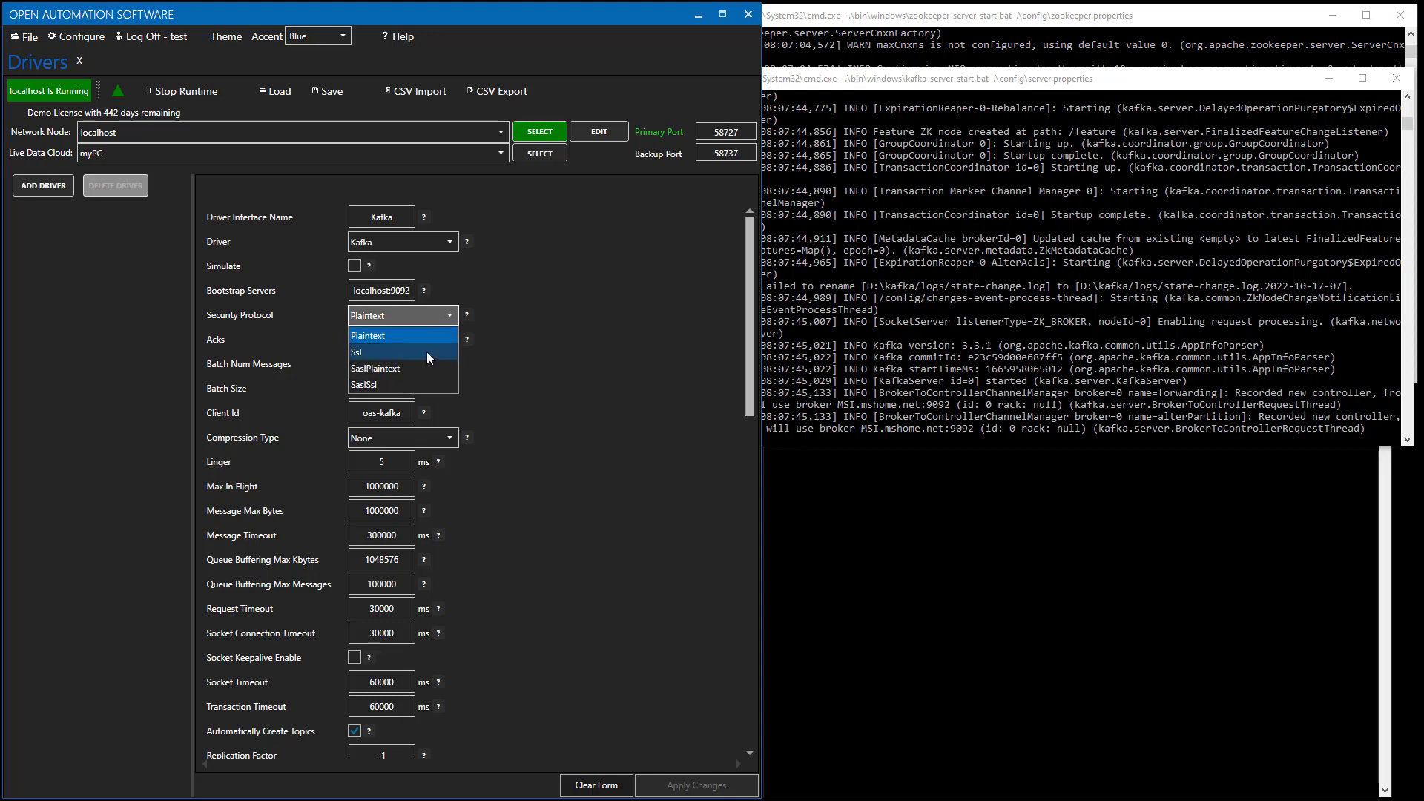
left_click(399, 386)
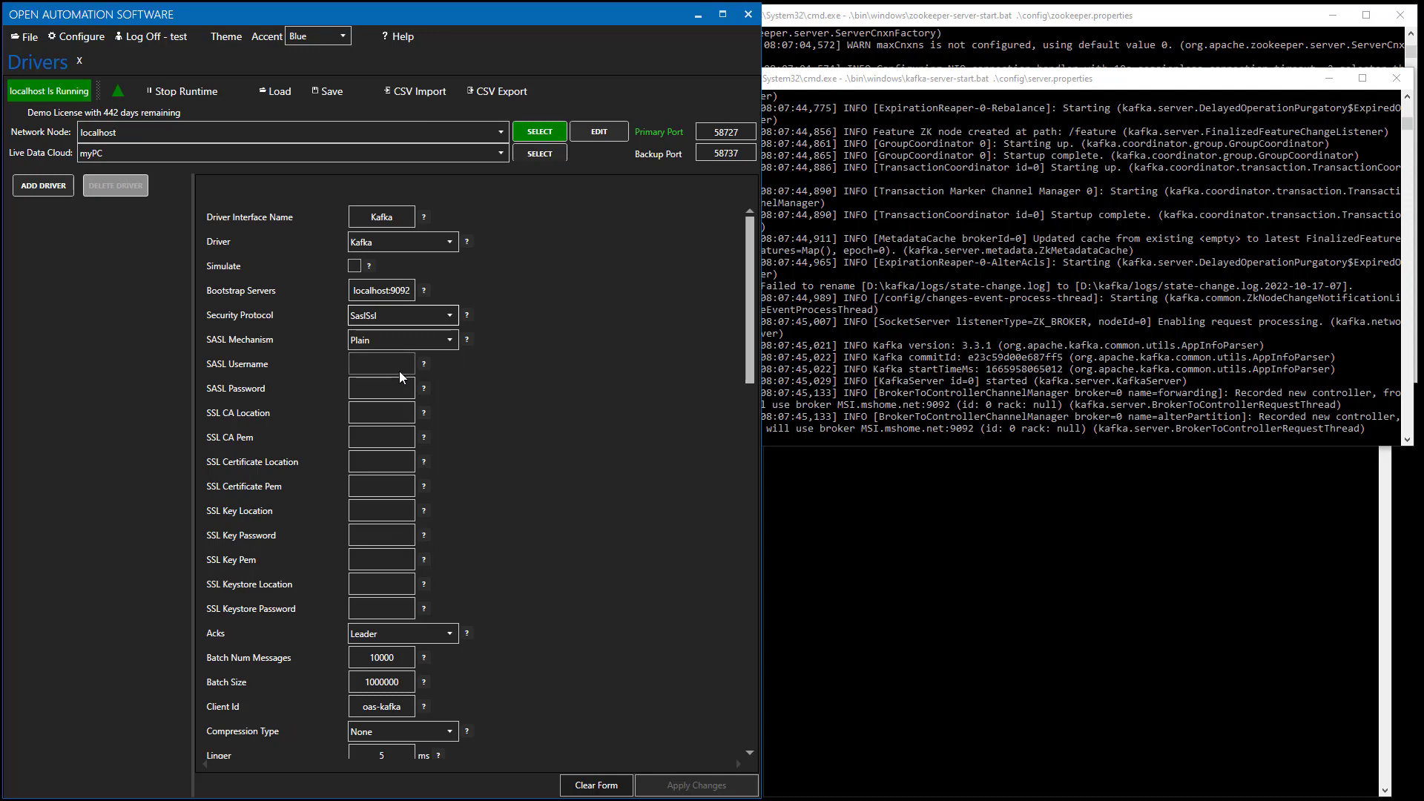
left_click(387, 362)
left_click(388, 387)
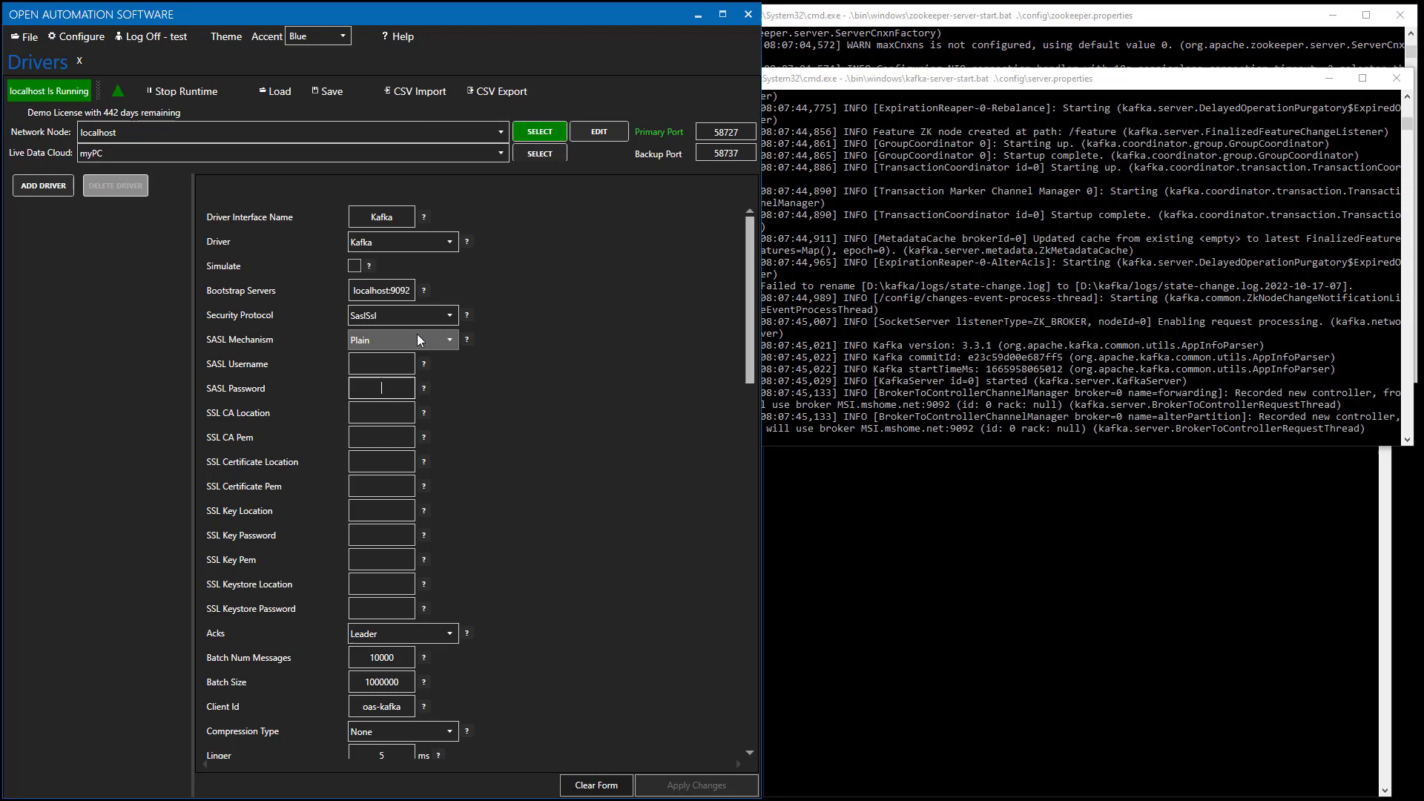
left_click(442, 322)
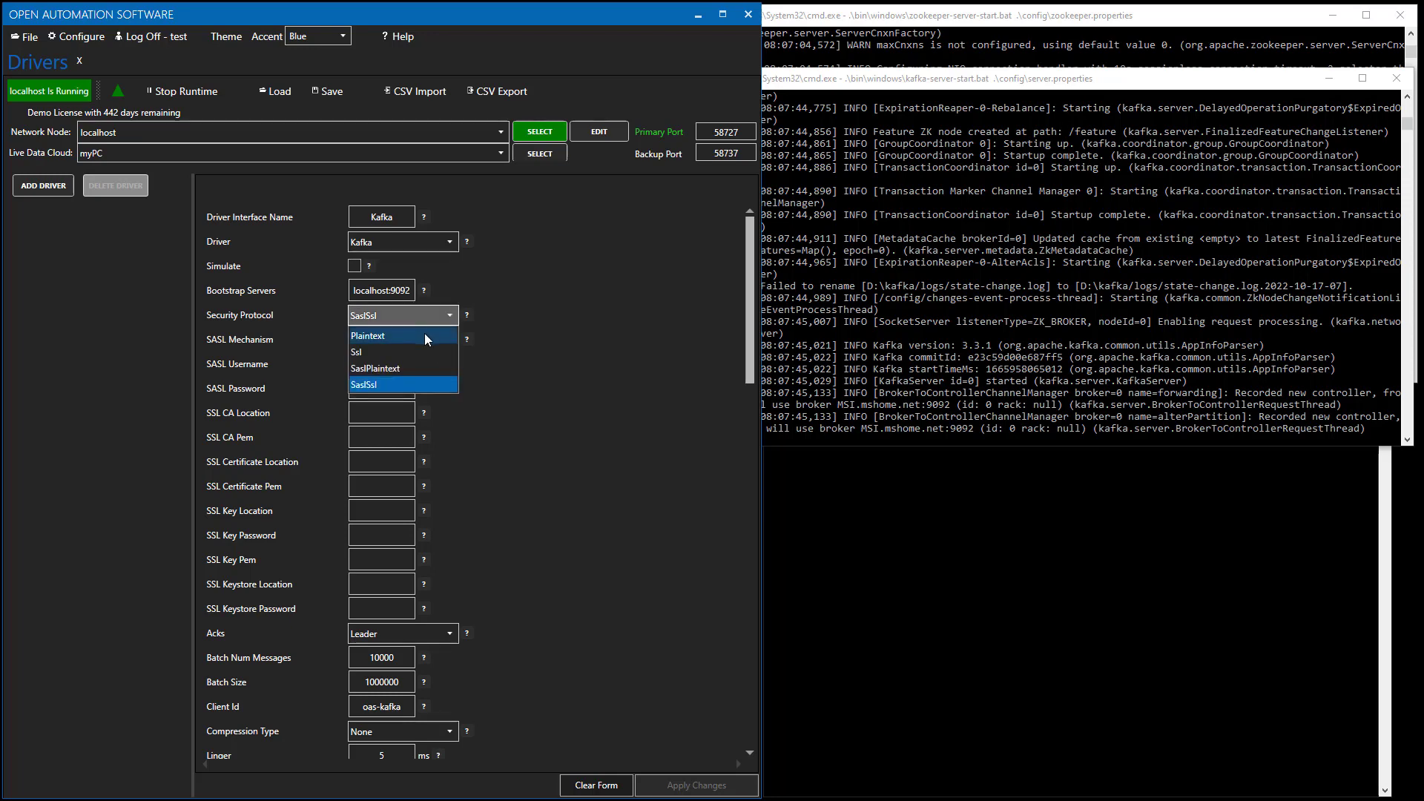
left_click(428, 338)
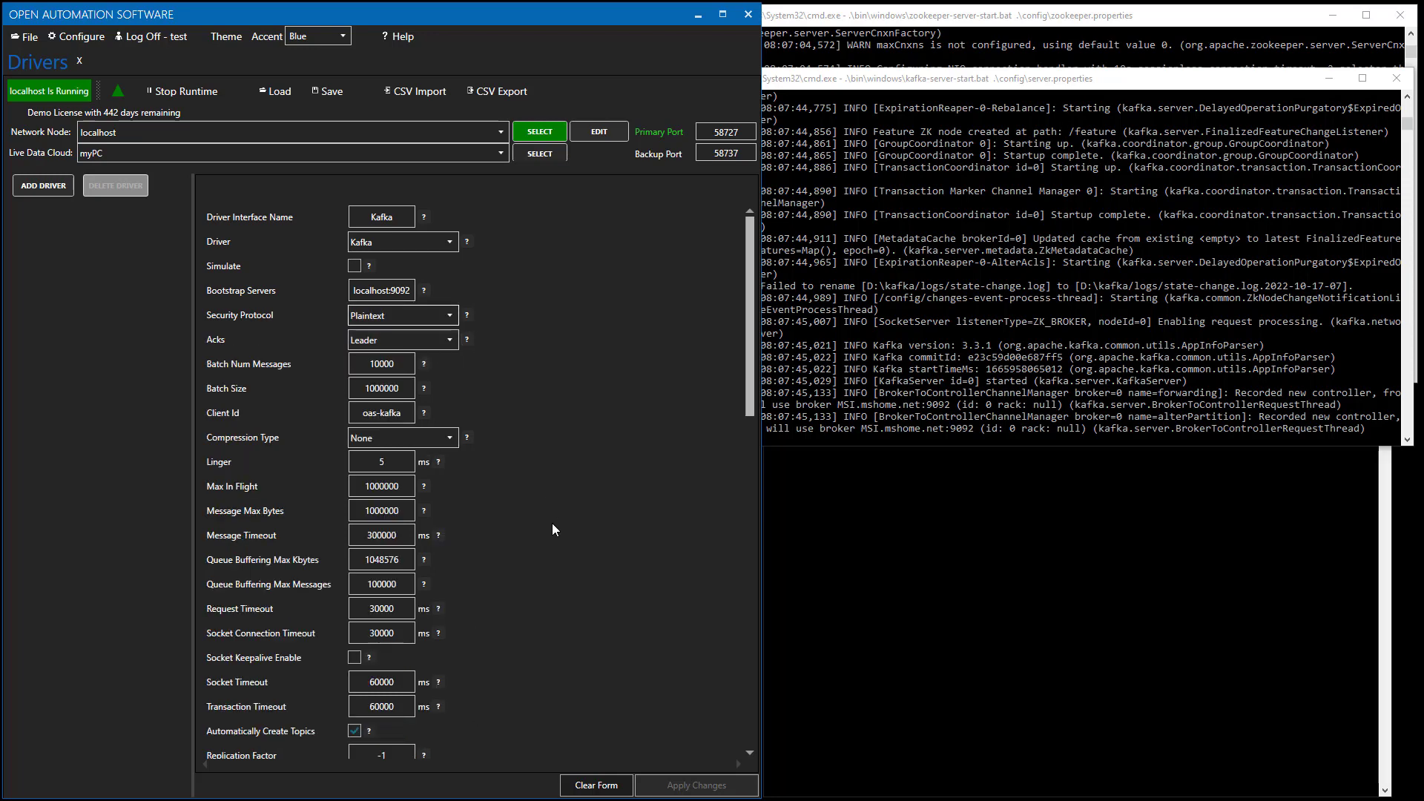
Set the Kafka driver's Acks option to None and leave the other producer defaults unchanged.
scroll(552, 524, "down", 2)
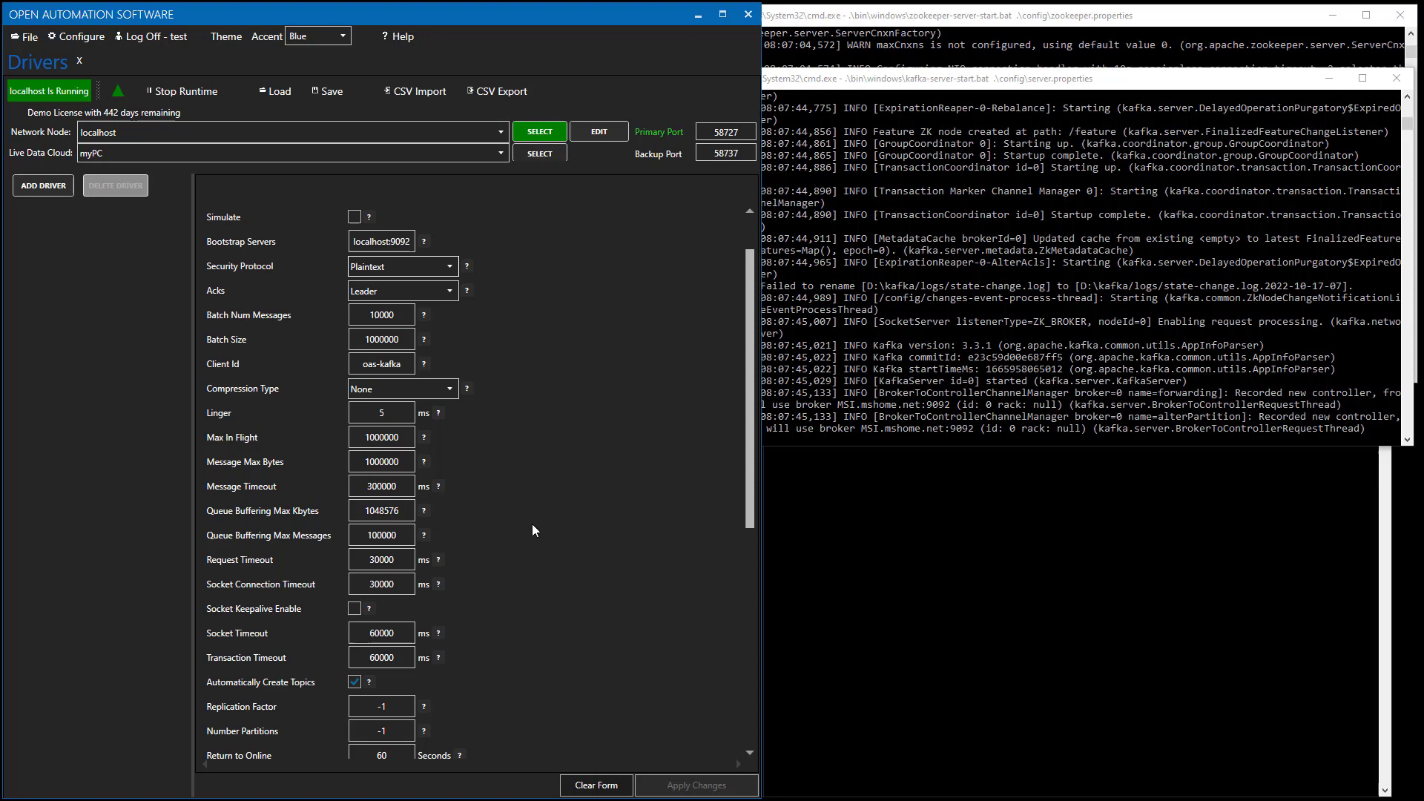
left_click(454, 290)
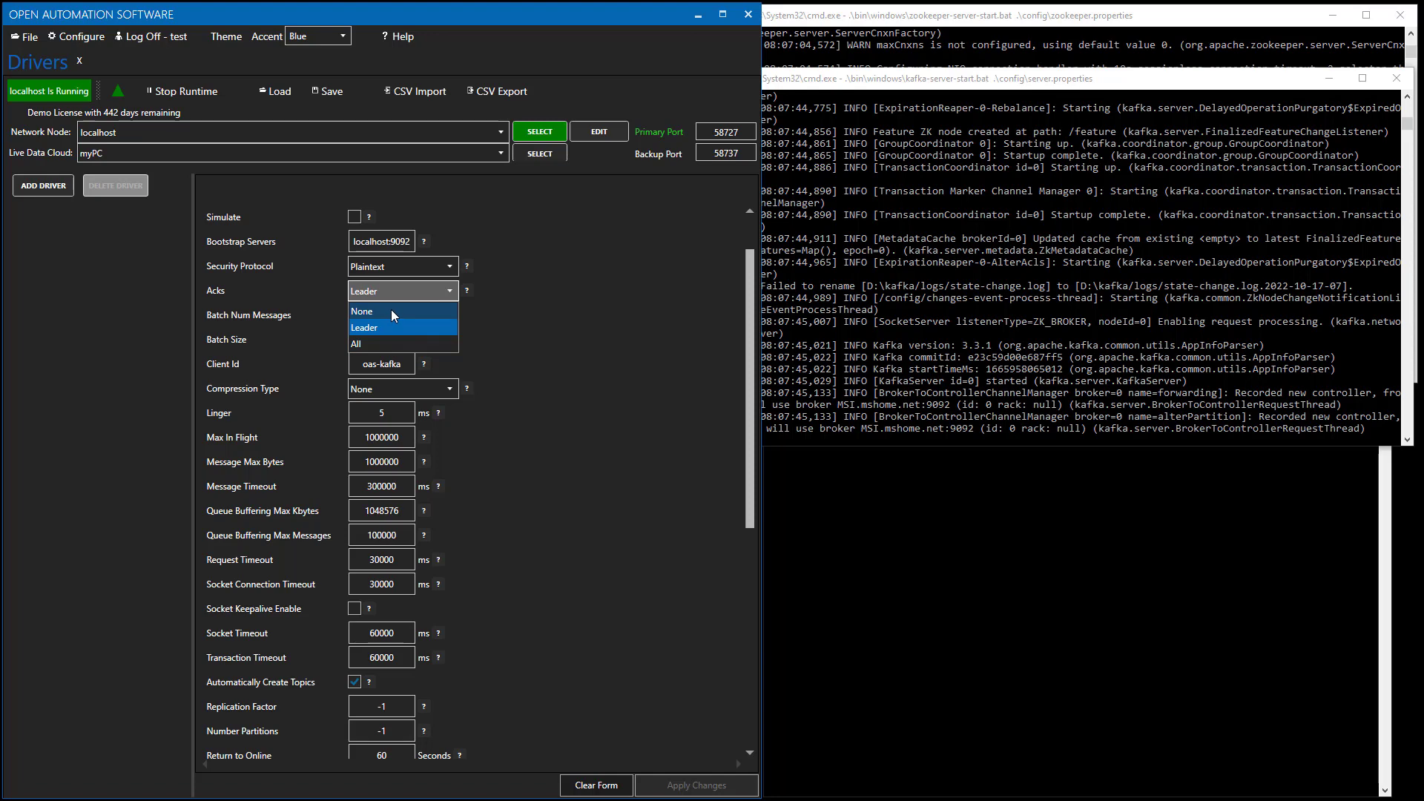
left_click(390, 309)
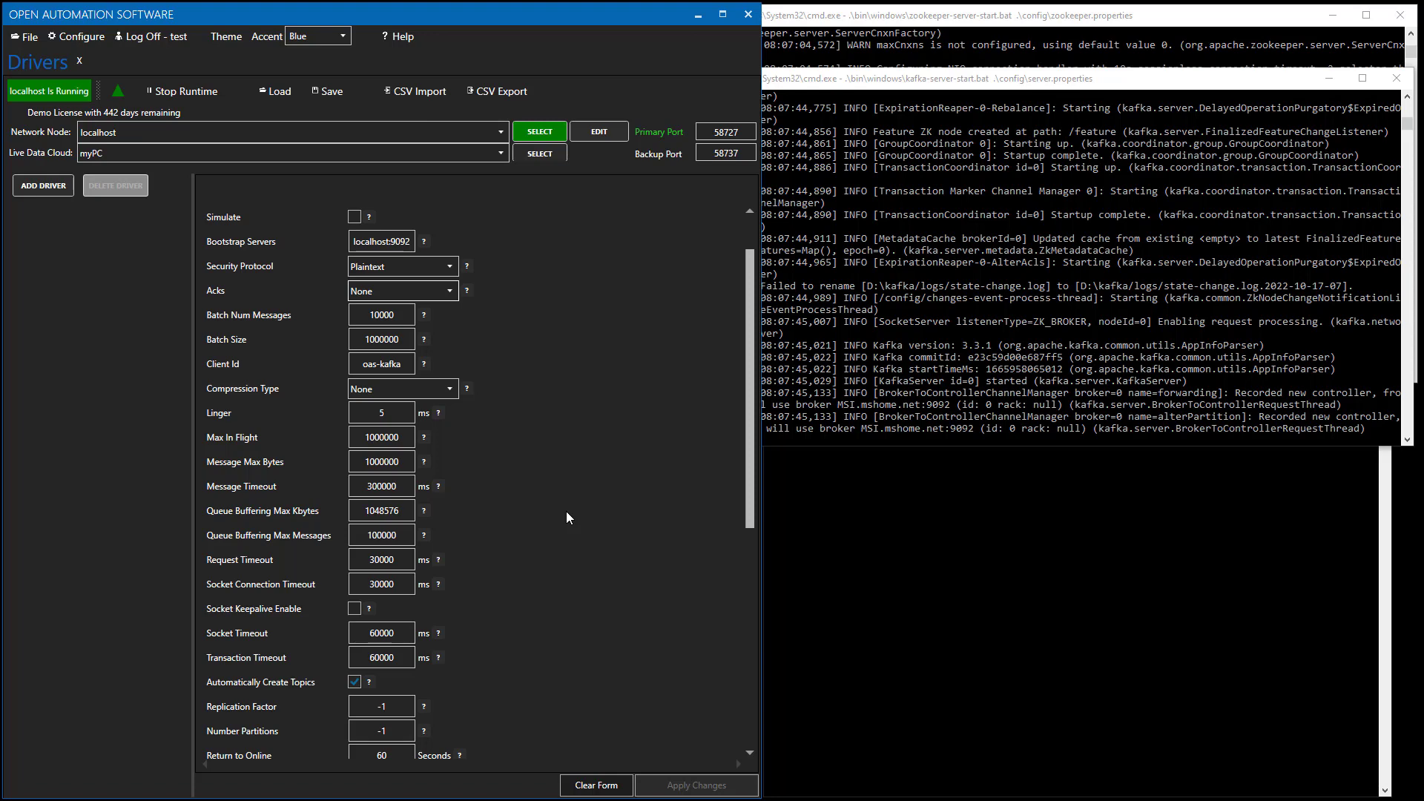
left_click(750, 695)
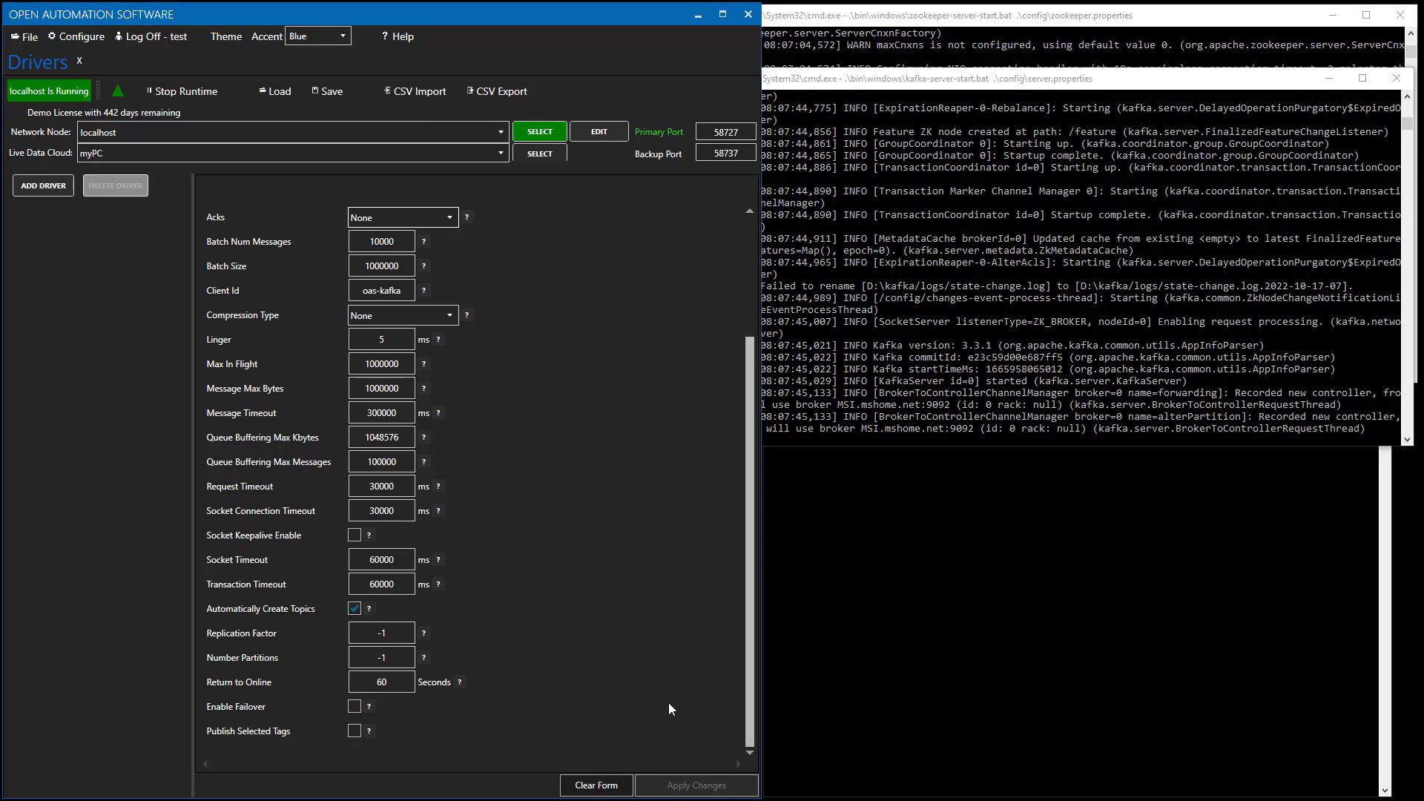
Enable Publish Selected Tags and bring up Browse Tags for localhost.
left_click(355, 730)
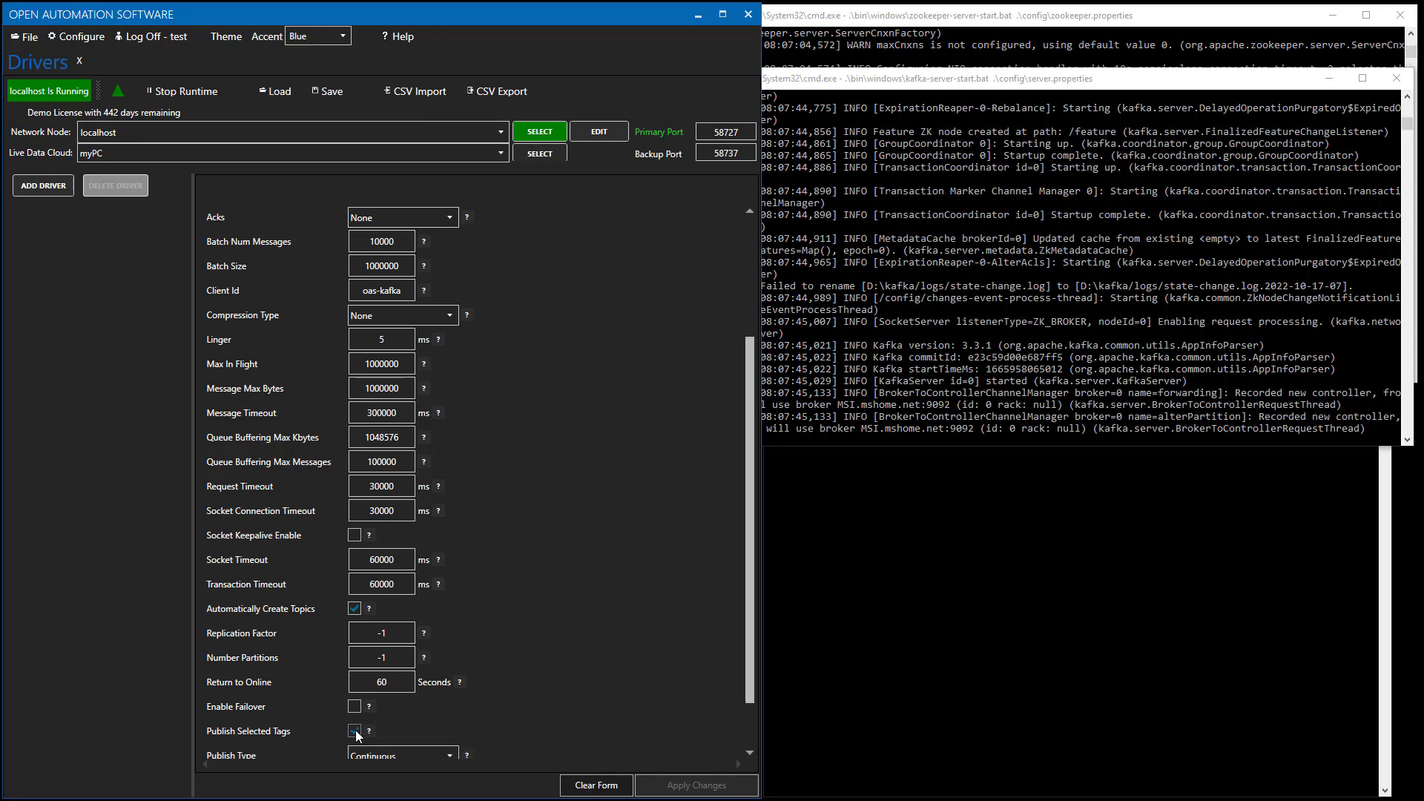
left_click(746, 723)
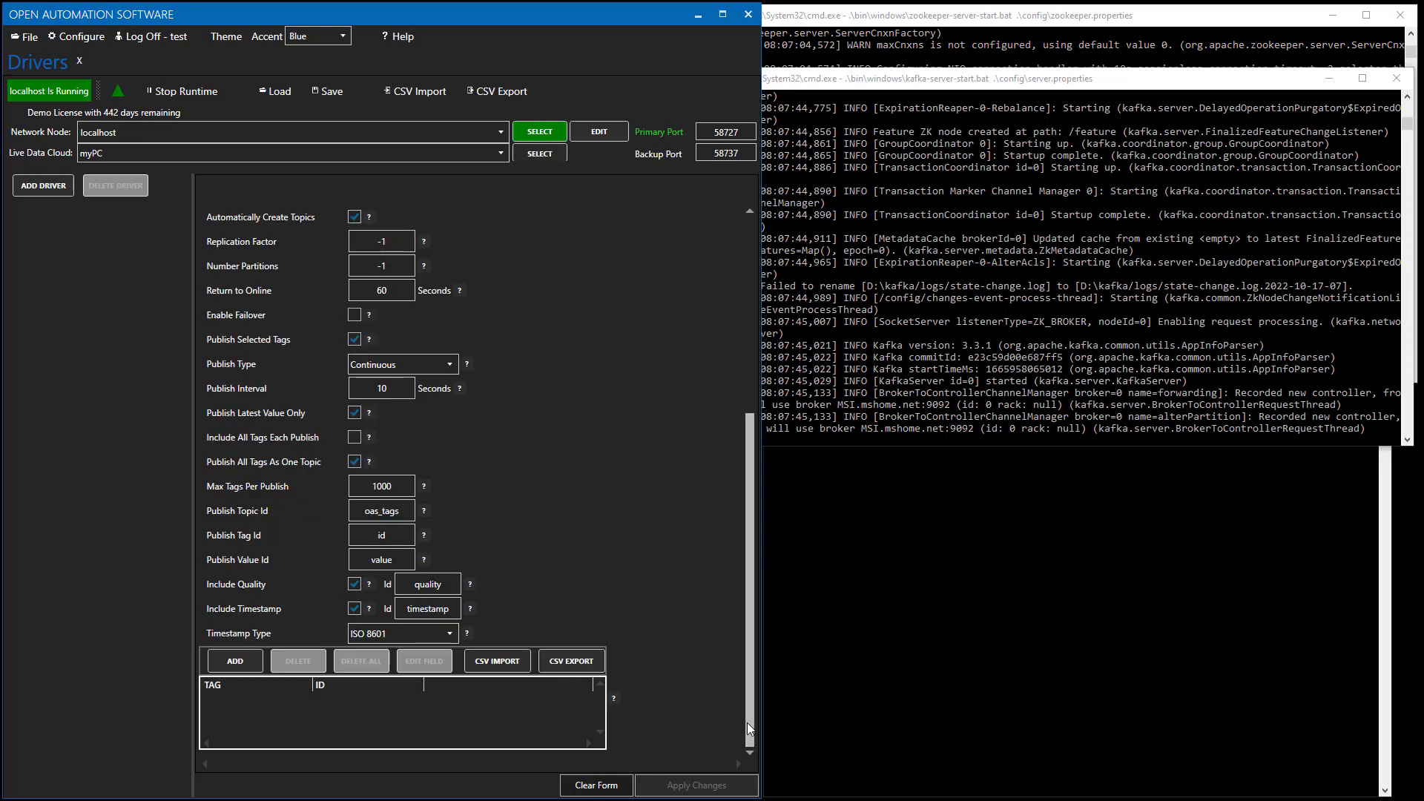
left_click(227, 660)
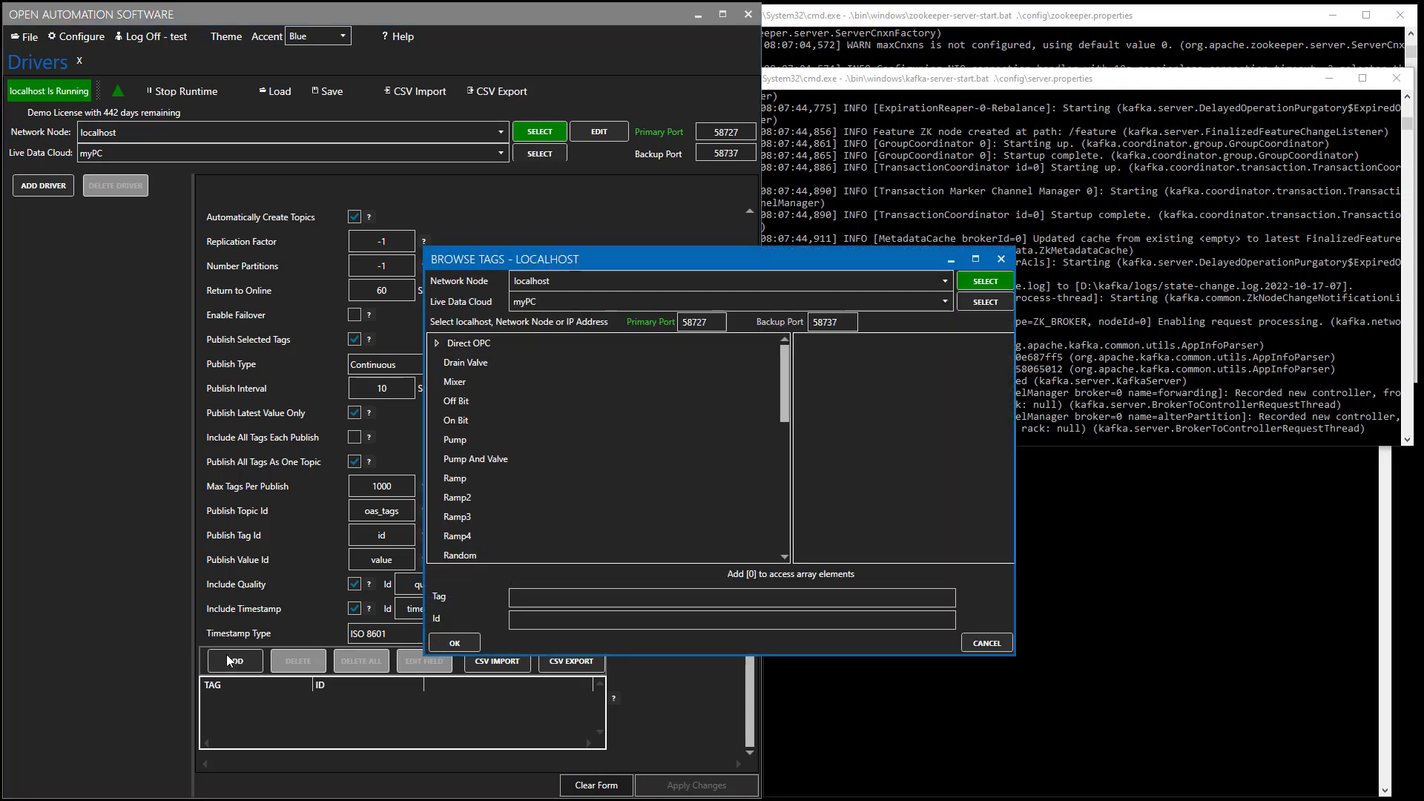
Add Ramp.Value to the published tags with Id 'Ramp'.
left_click(493, 480)
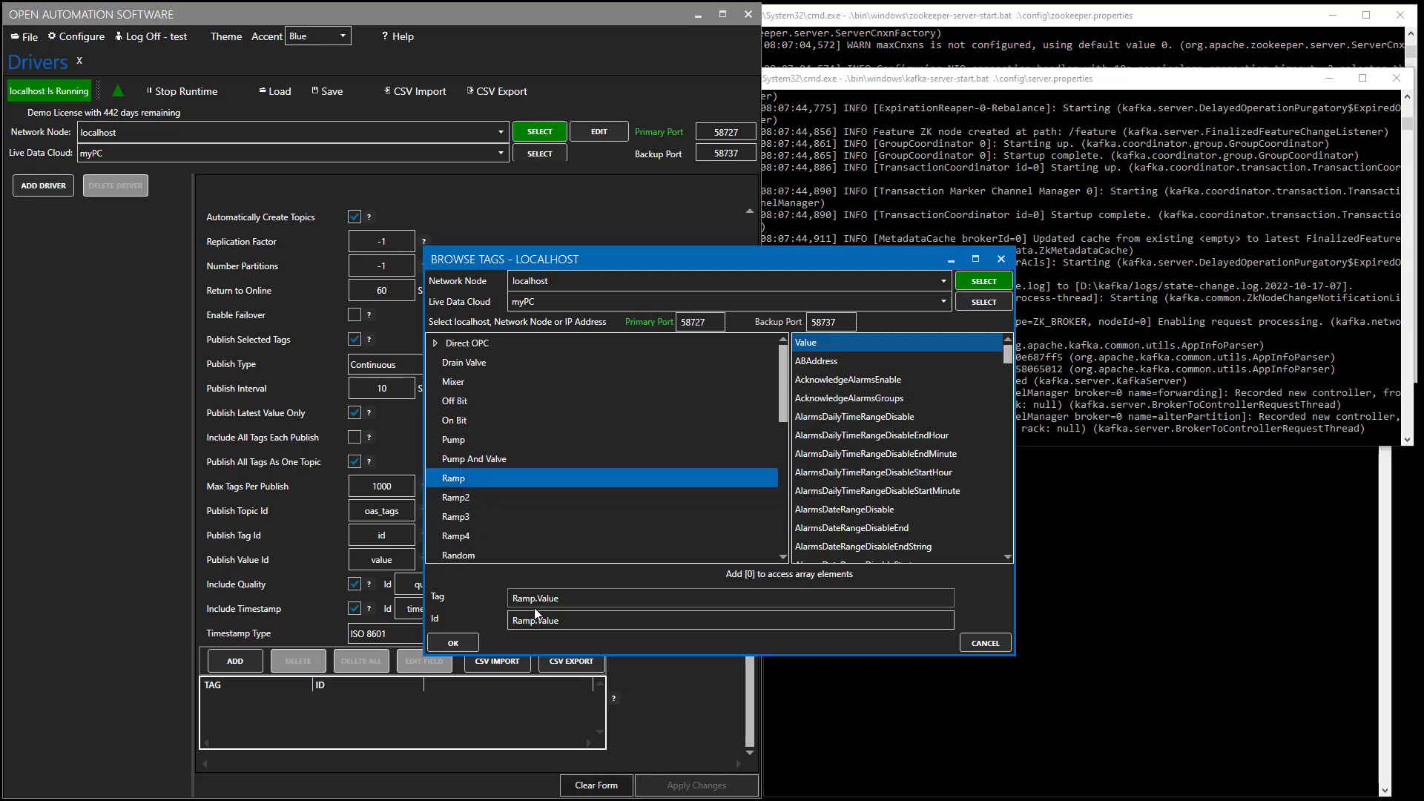
left_click(649, 619)
double_click(650, 619)
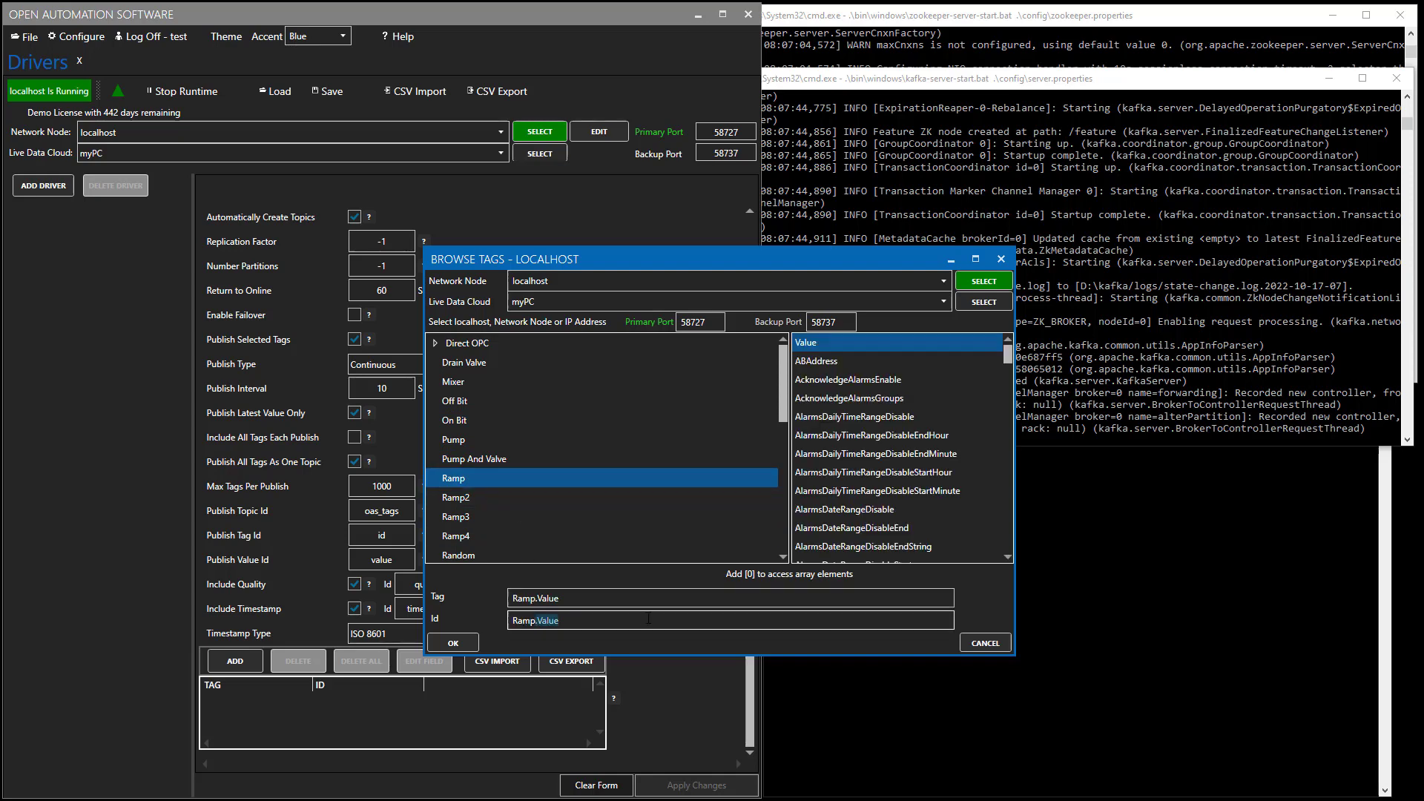
key("BackSpace")
key("BackSpace")
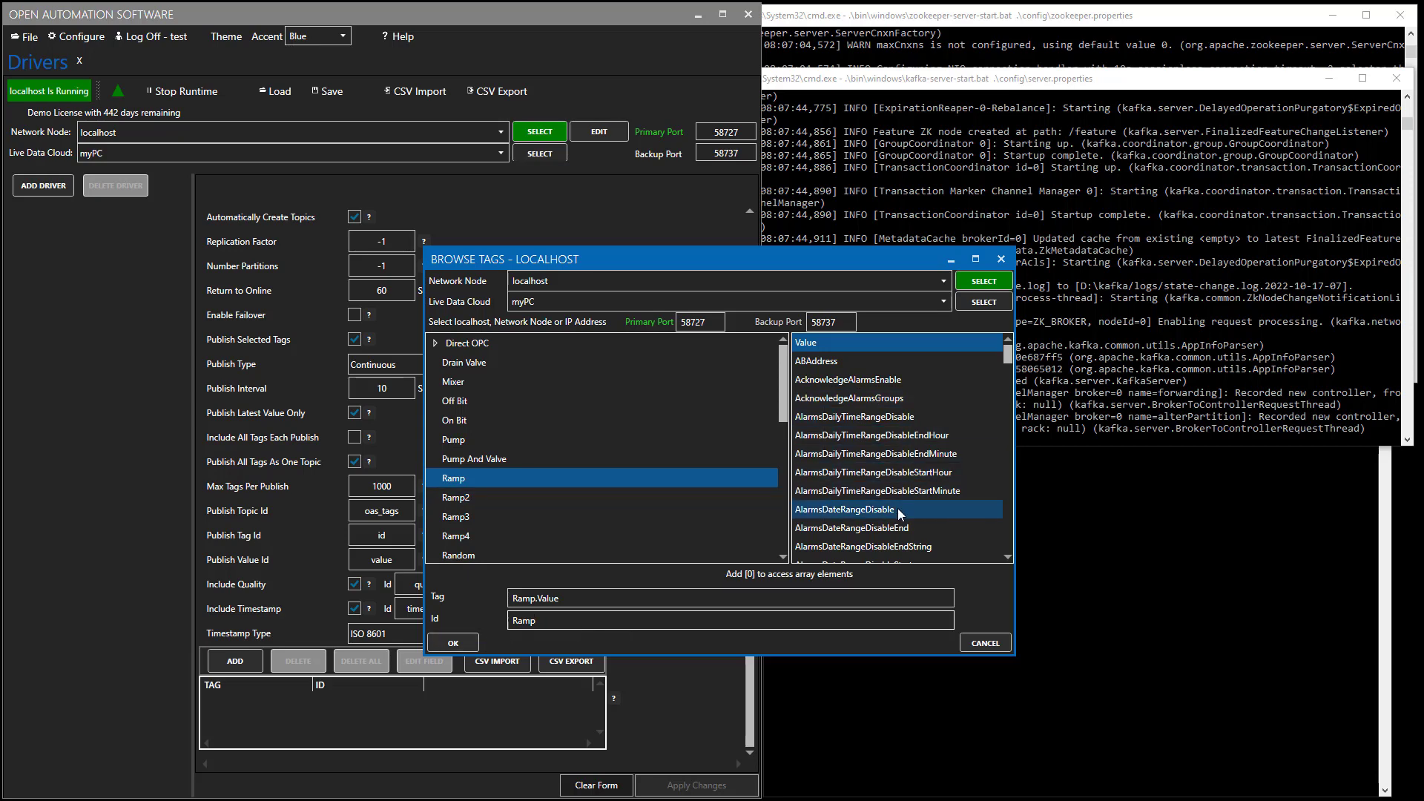
left_click(448, 643)
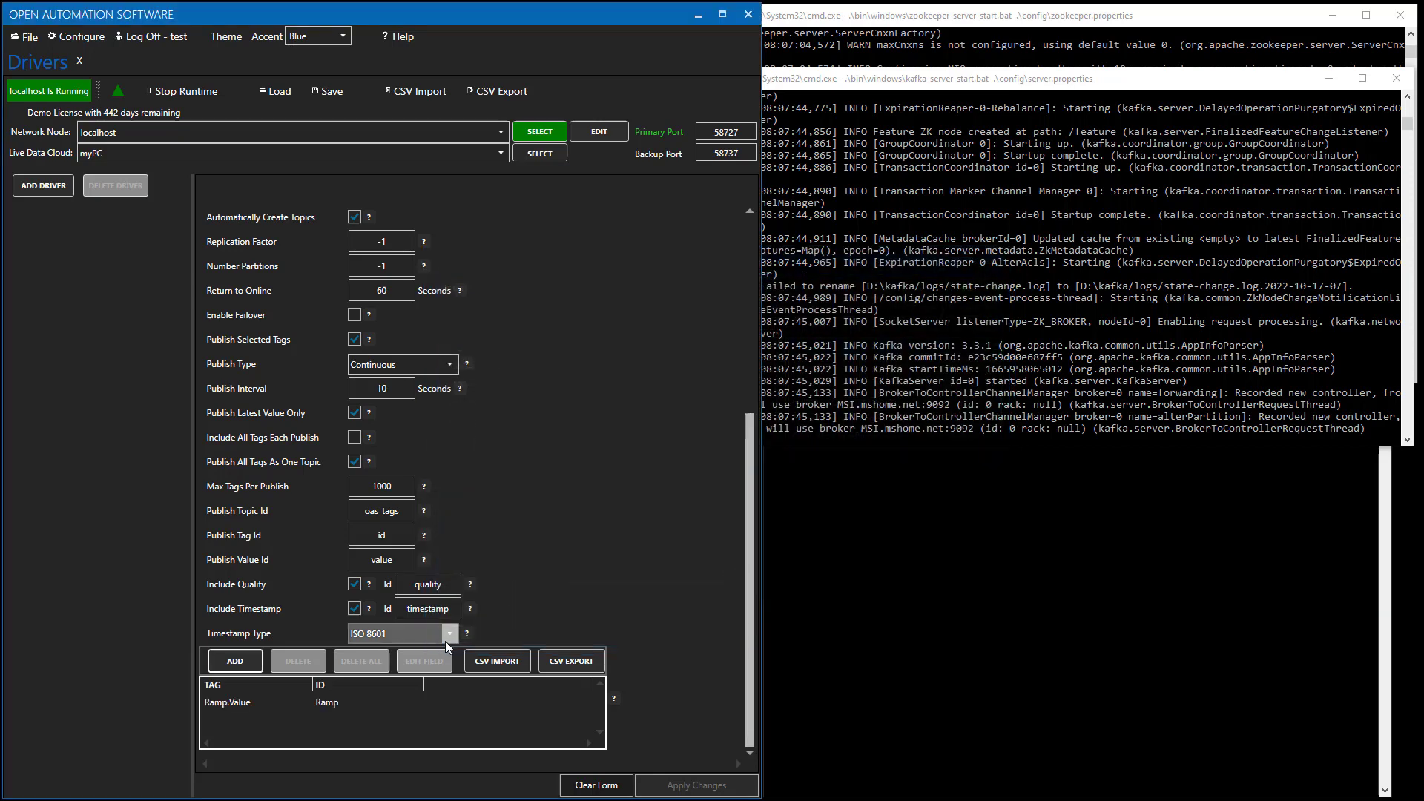
Add Random.Value to the published tags with Id 'Random'.
left_click(250, 663)
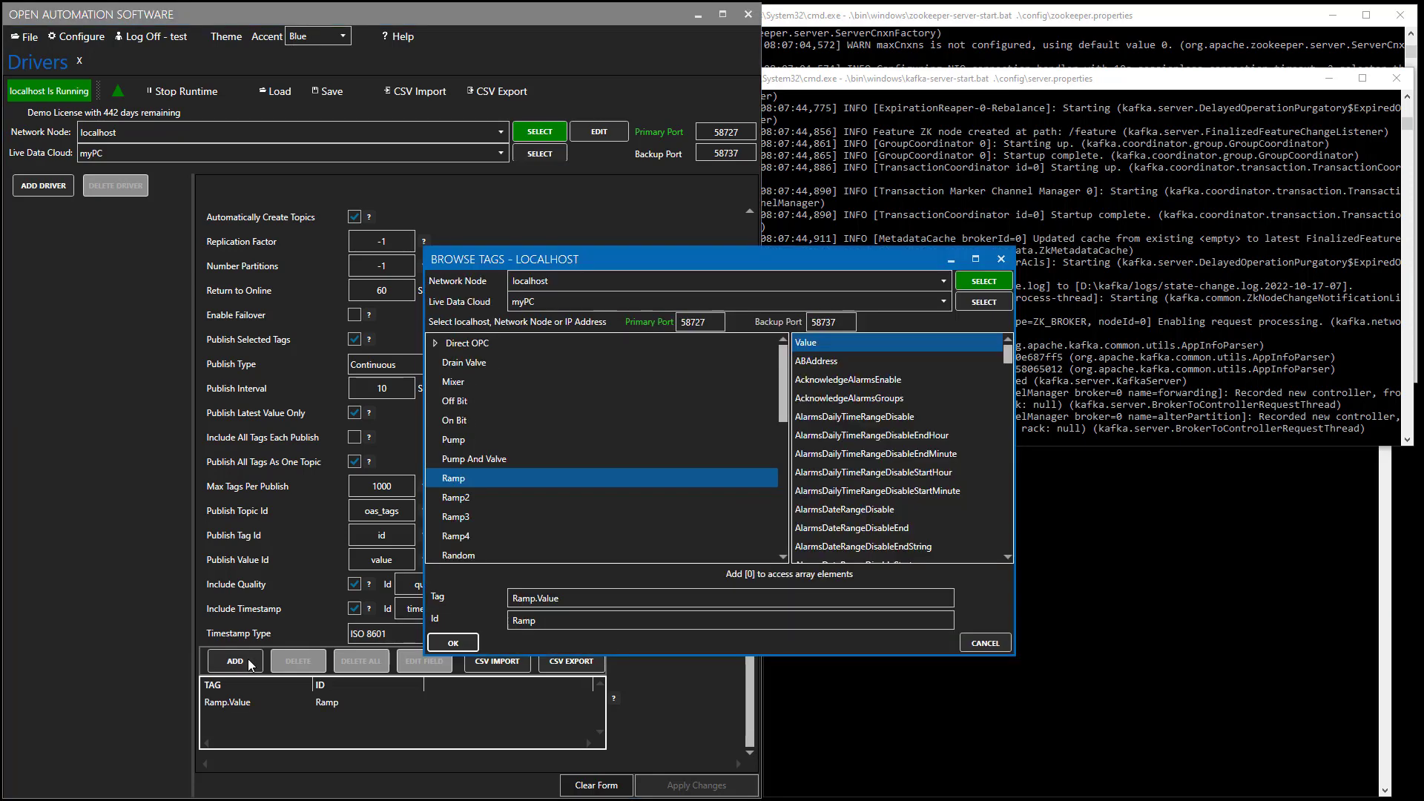
left_click(459, 555)
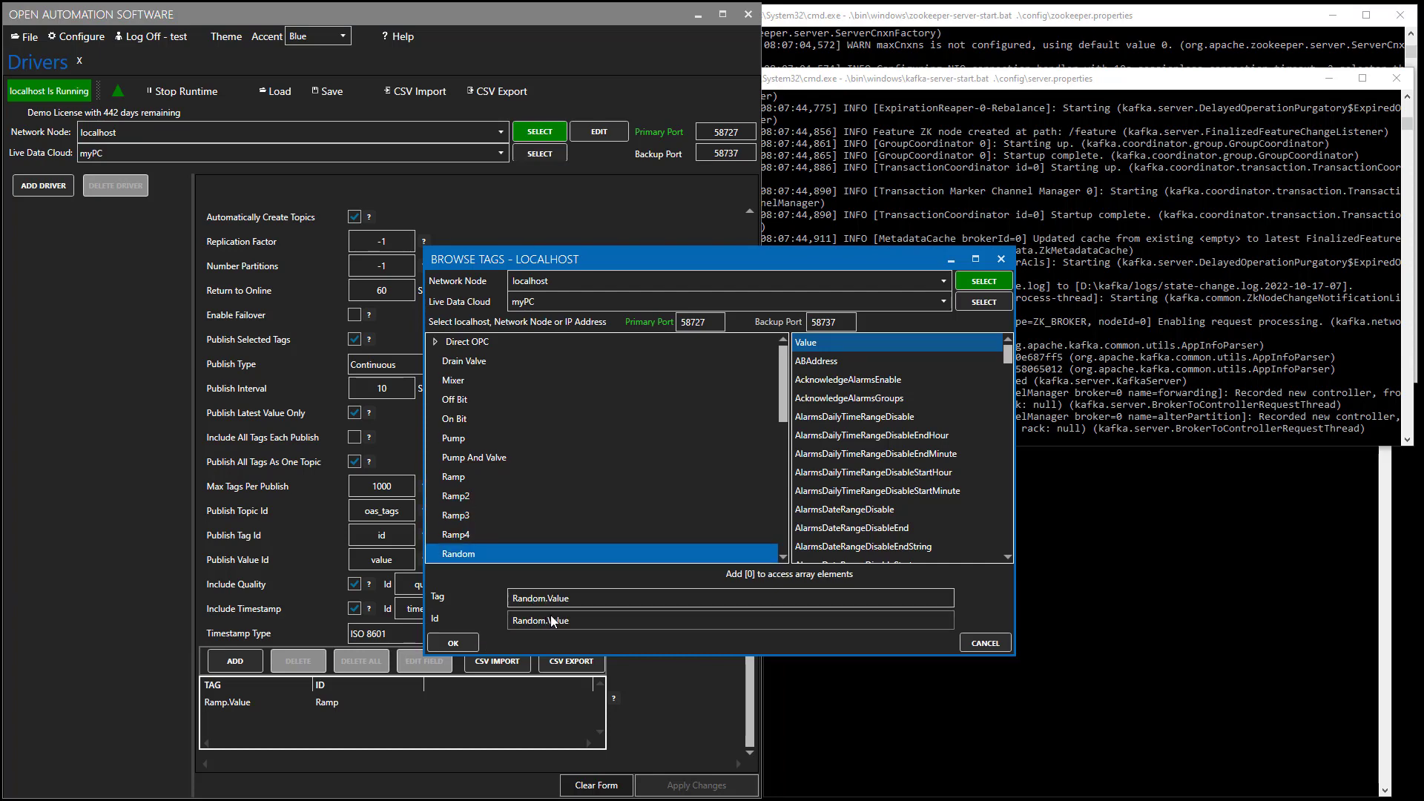
double_click(553, 620)
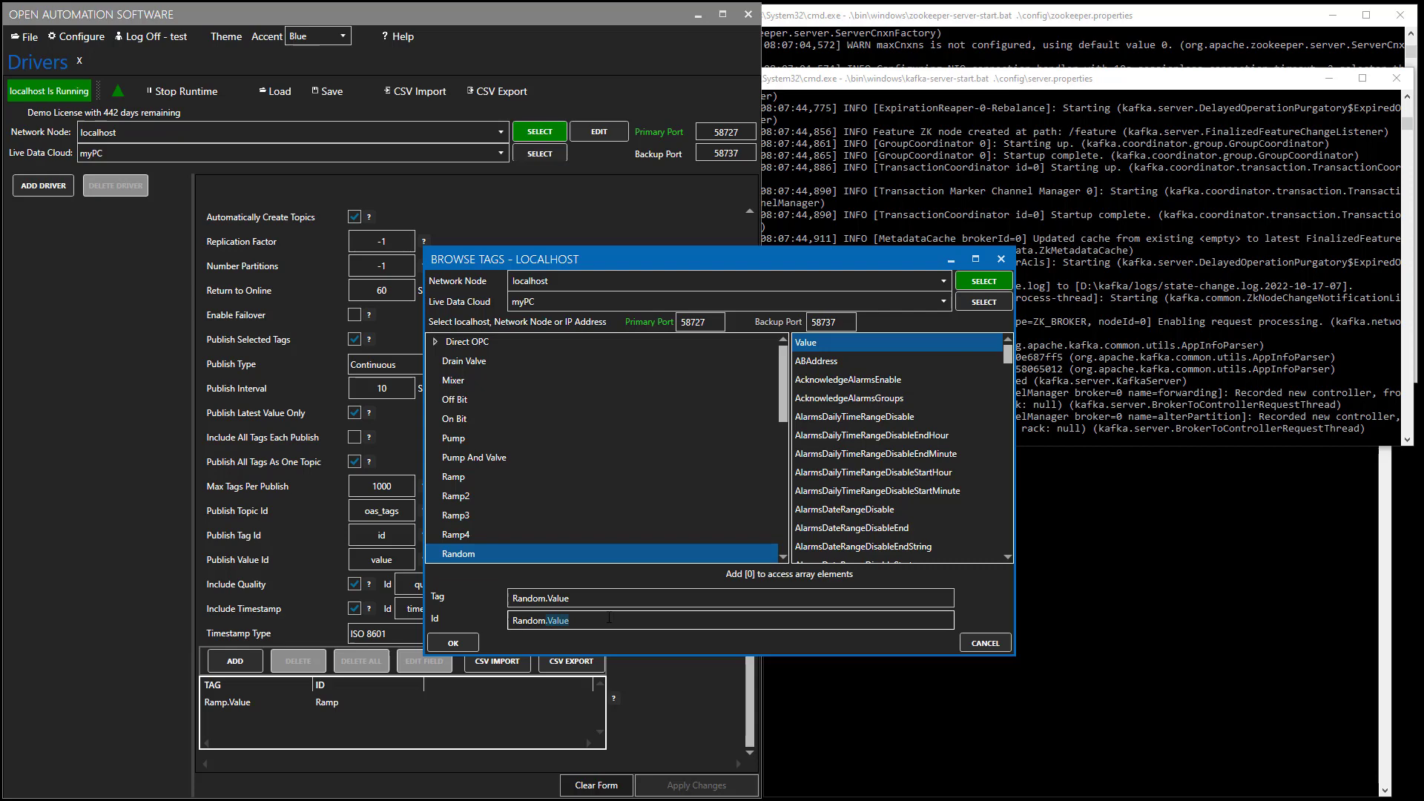
key("BackSpace")
key("BackSpace")
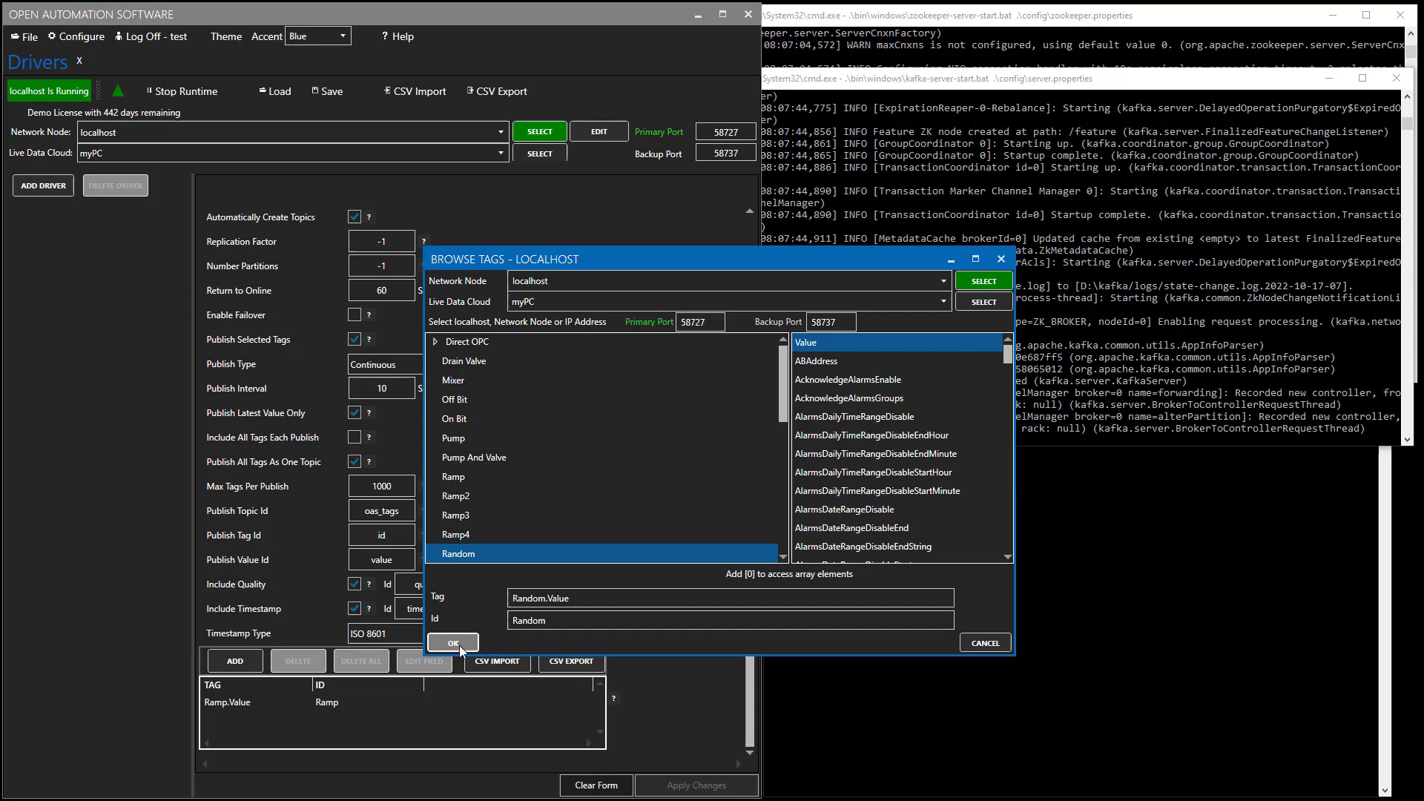
left_click(458, 644)
Add Sine.Value to the published tags with Id 'Sine'.
left_click(254, 663)
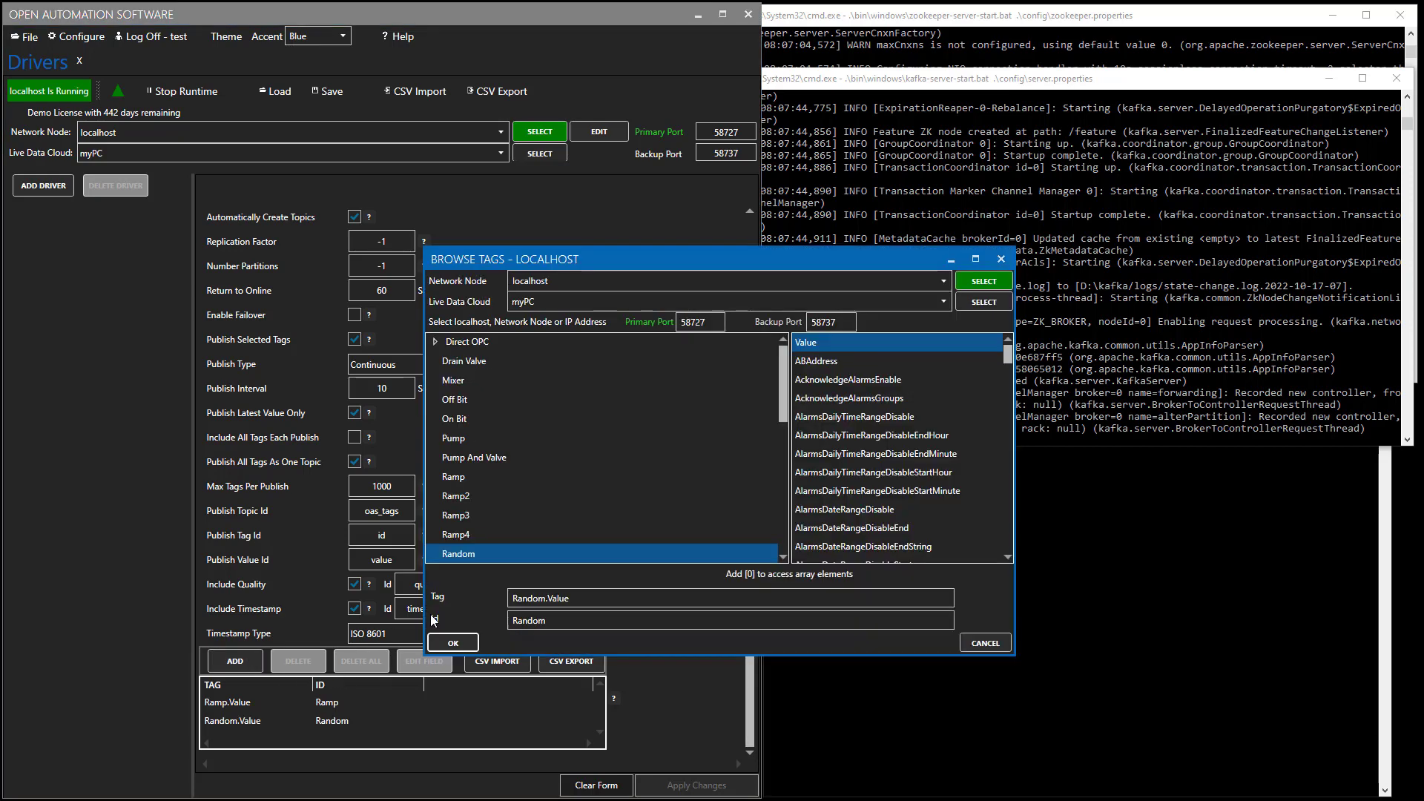
scroll(510, 531, "down", 3)
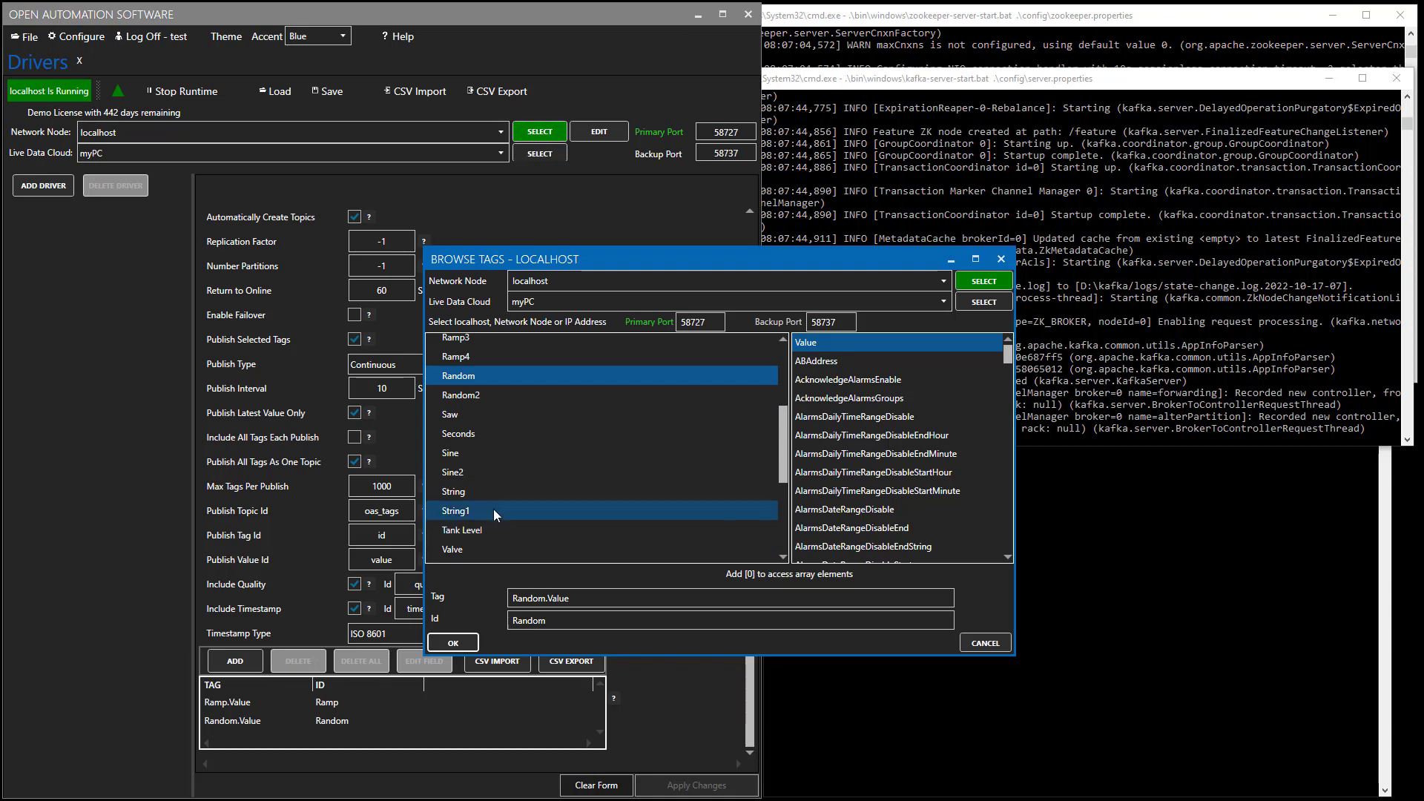
left_click(466, 454)
double_click(541, 622)
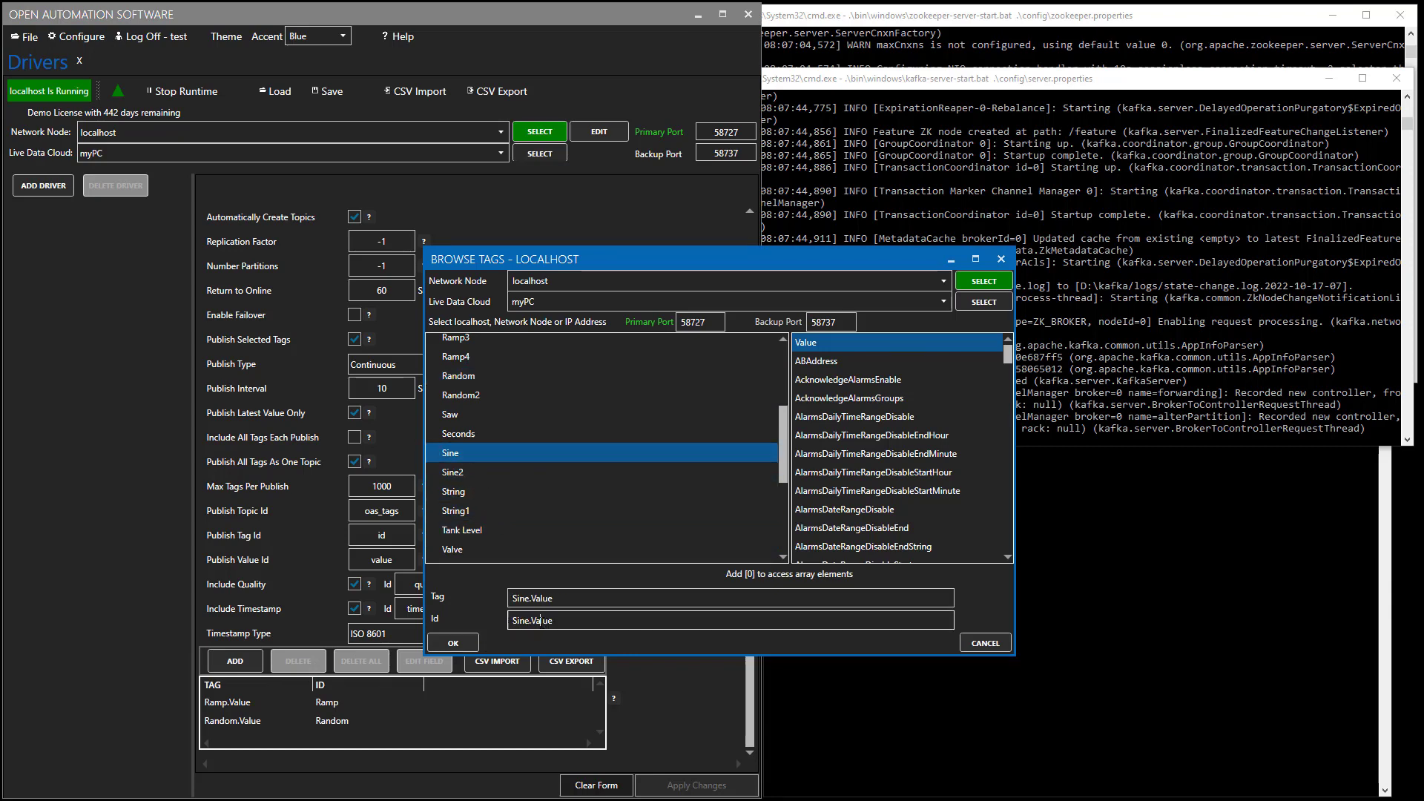
key("BackSpace")
key("BackSpace")
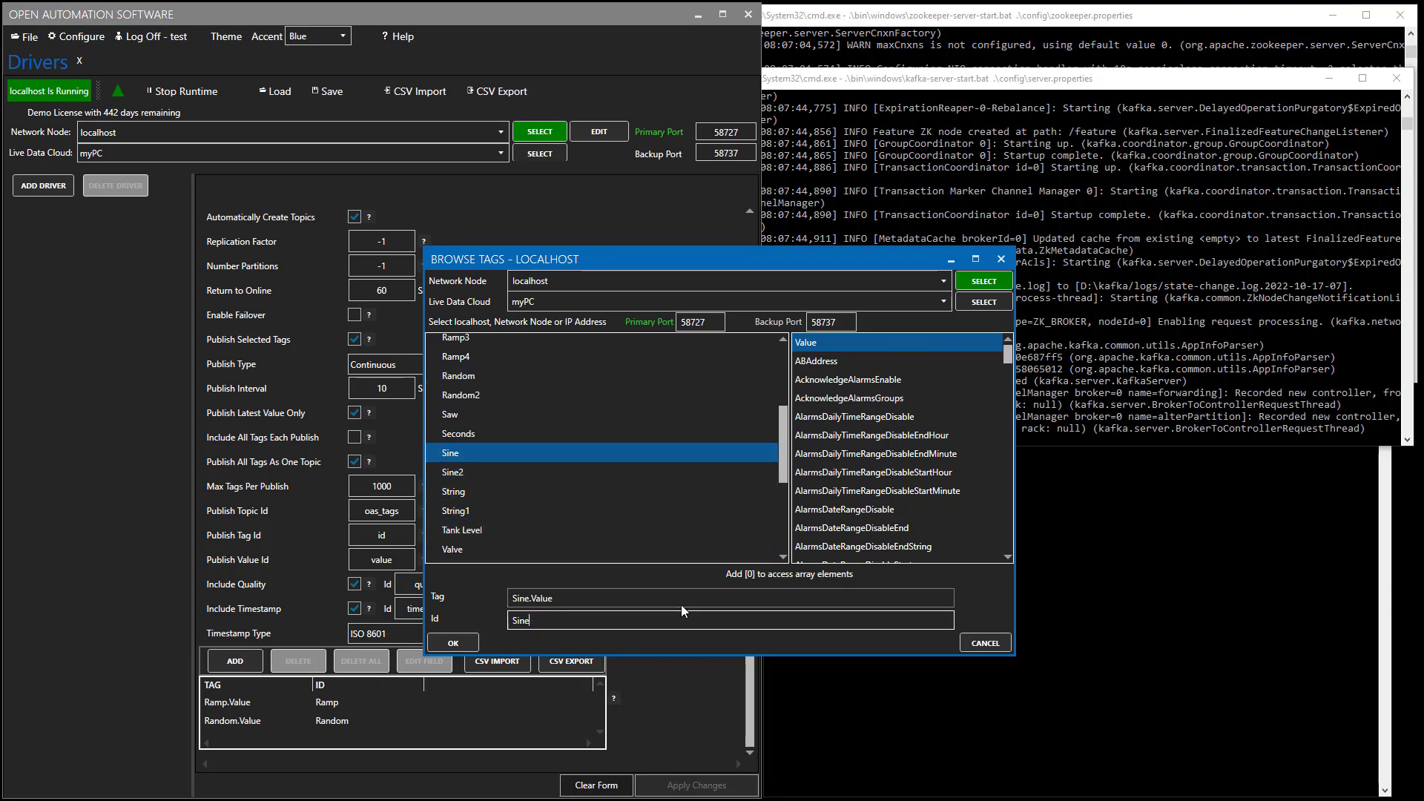
left_click(460, 639)
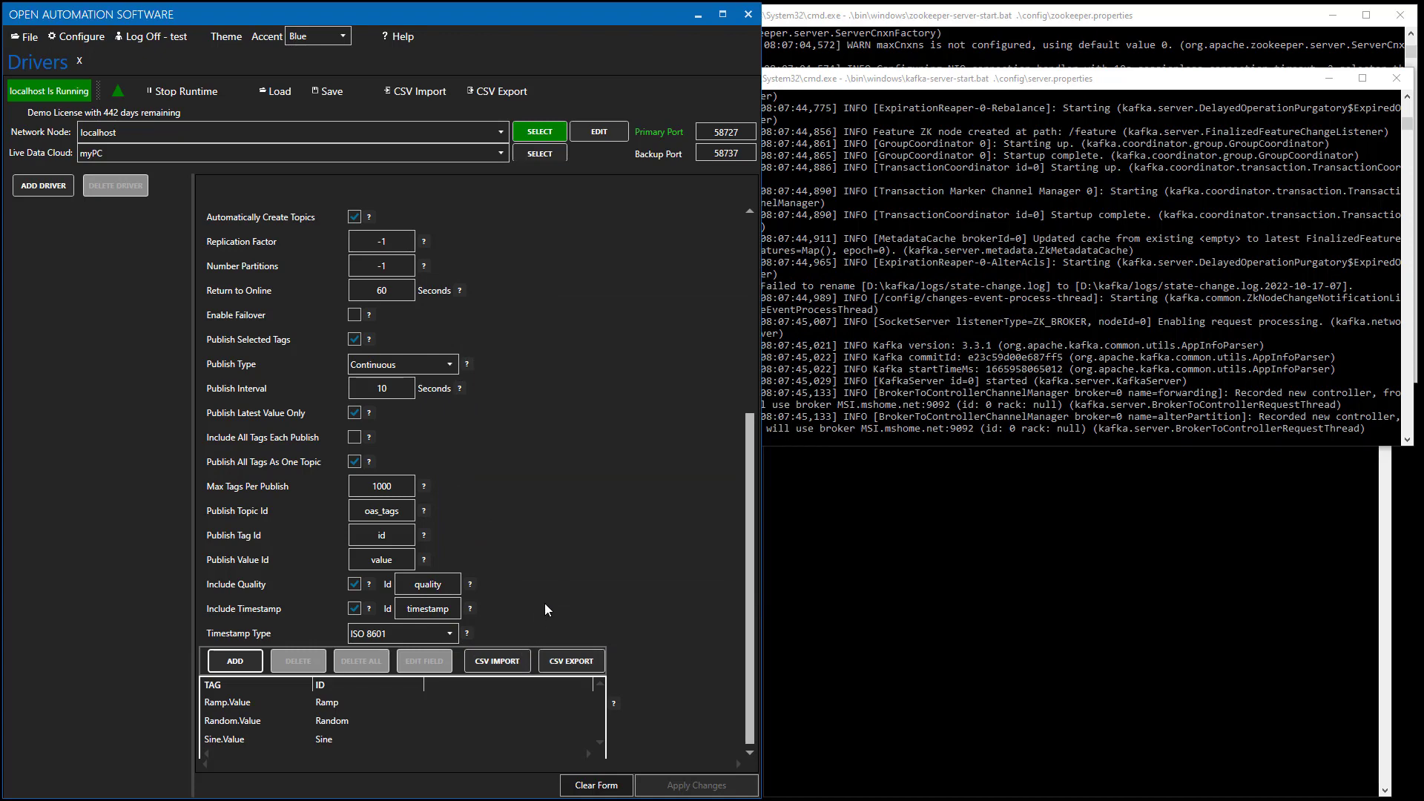
scroll(549, 604, "down", 1)
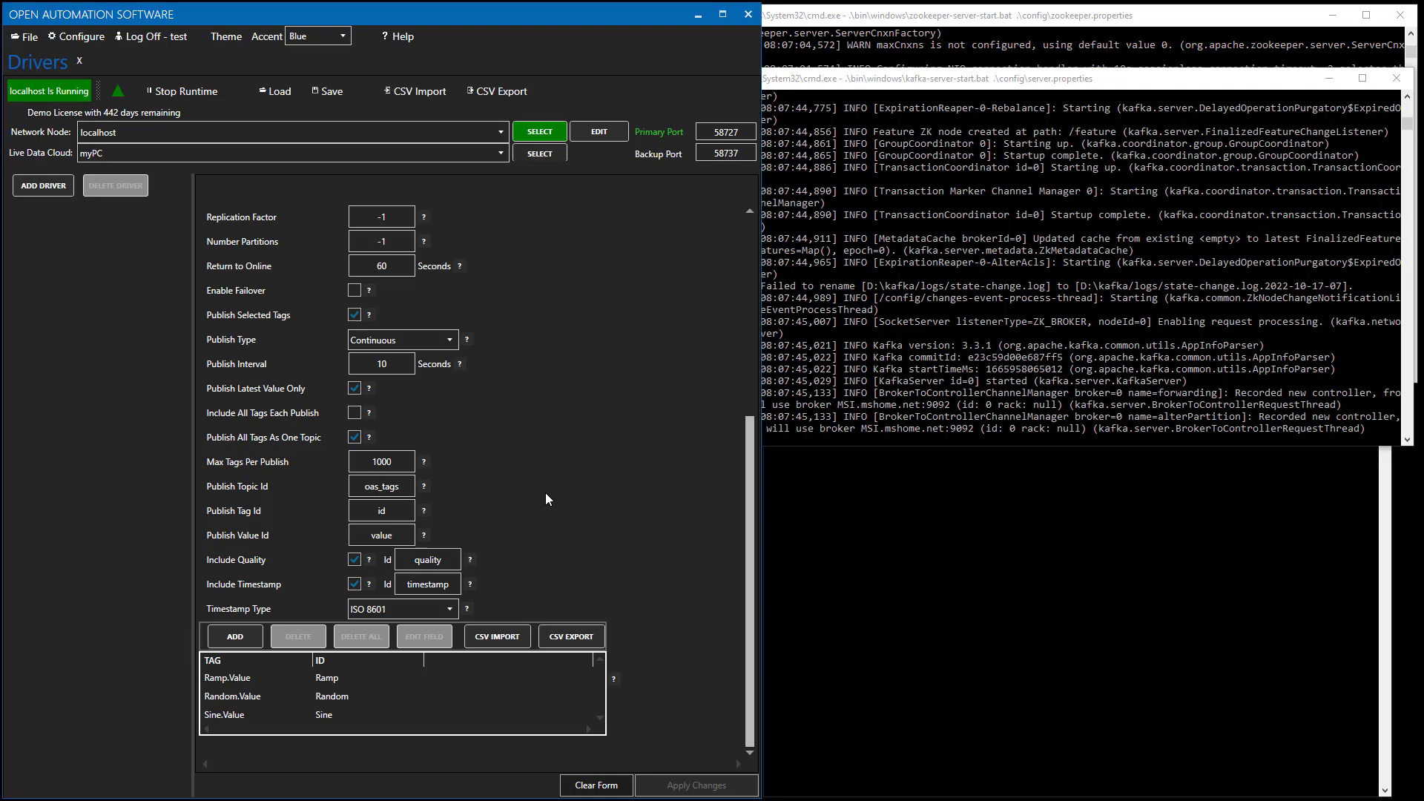
left_click(454, 340)
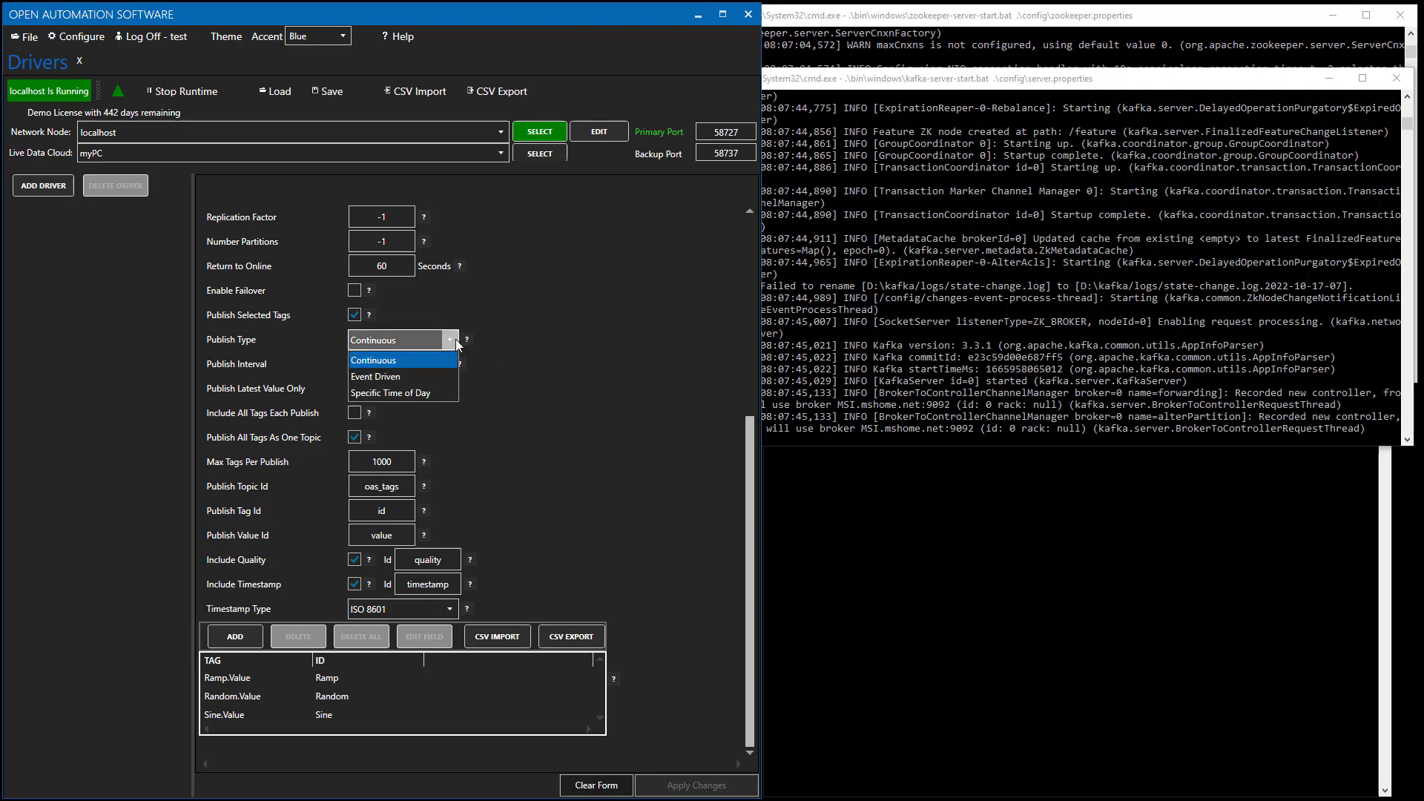
left_click(407, 378)
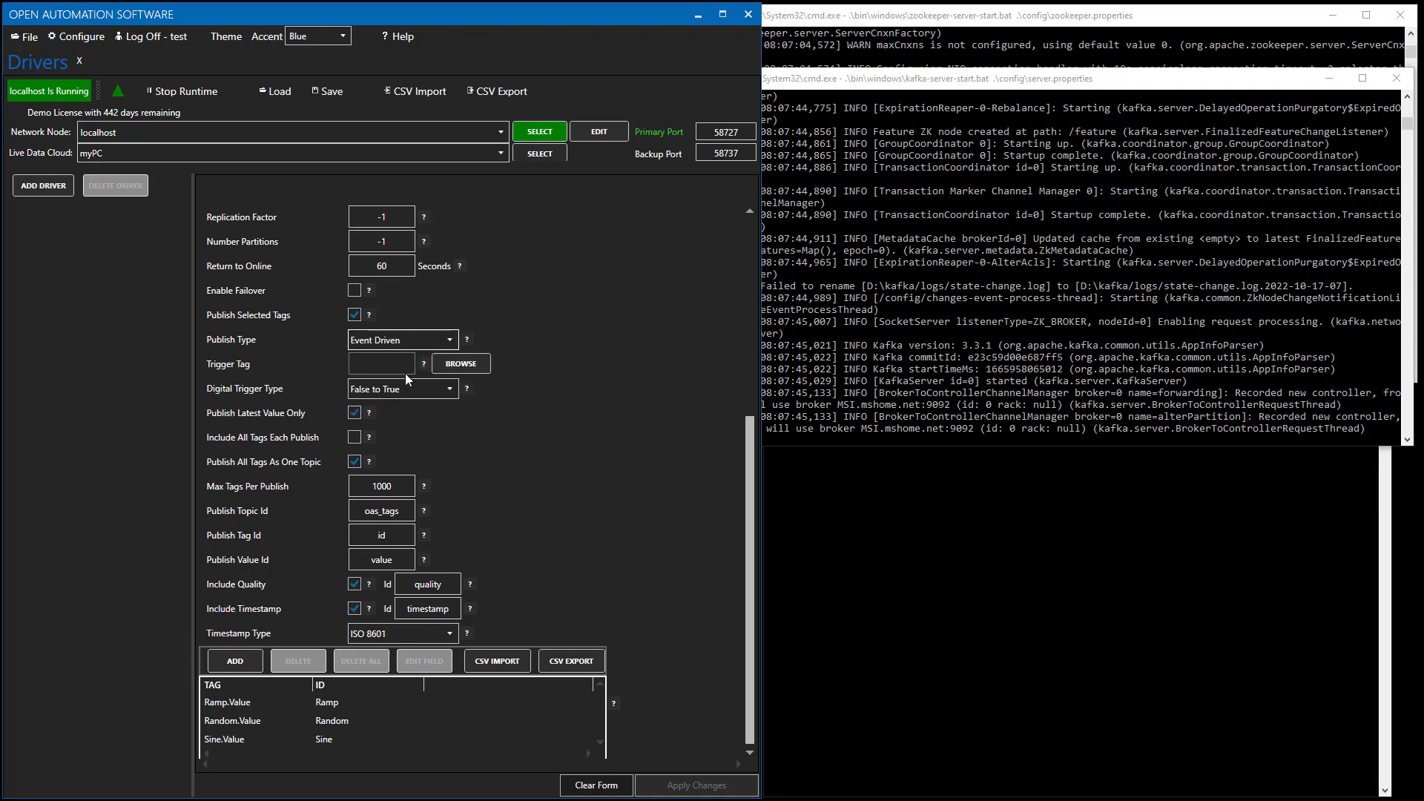
left_click(395, 367)
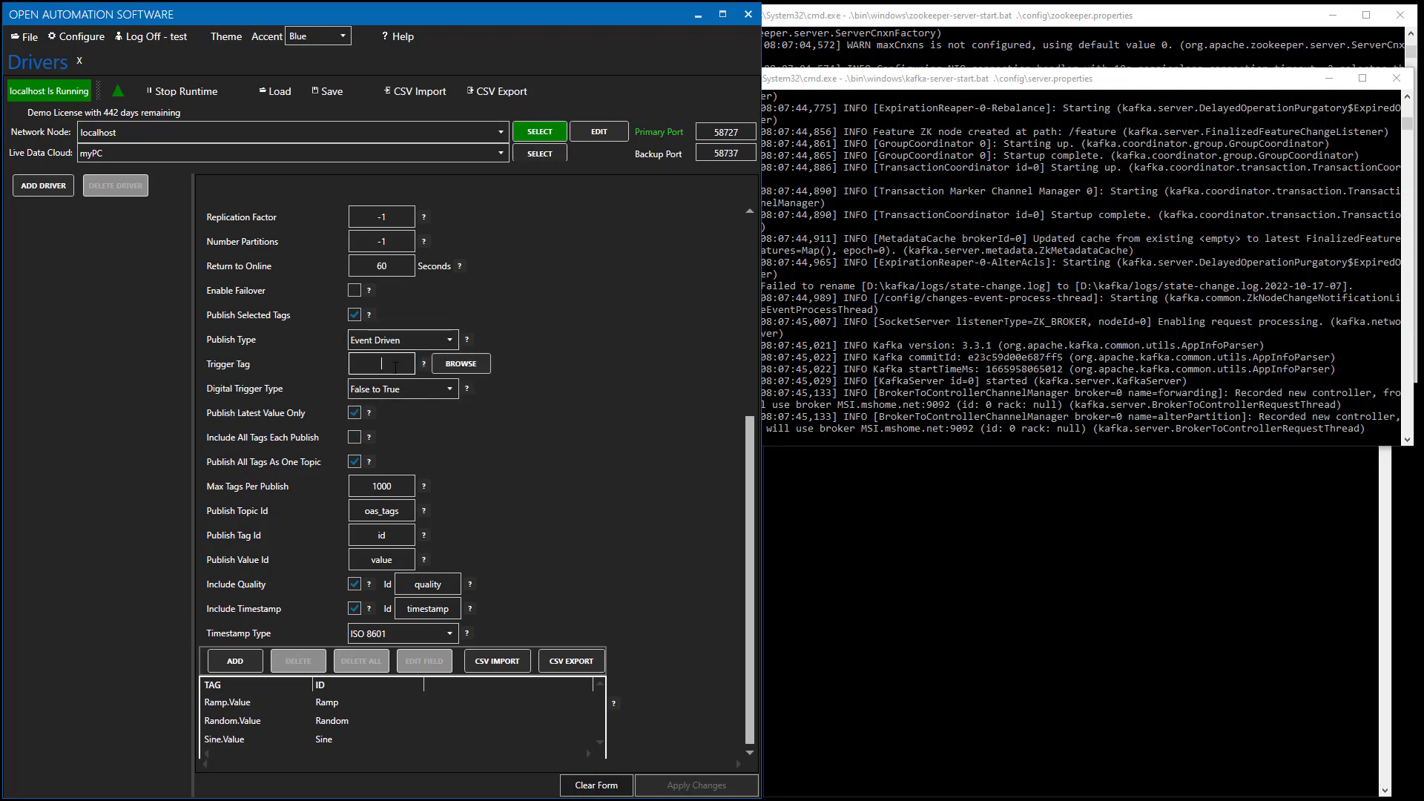
left_click(450, 391)
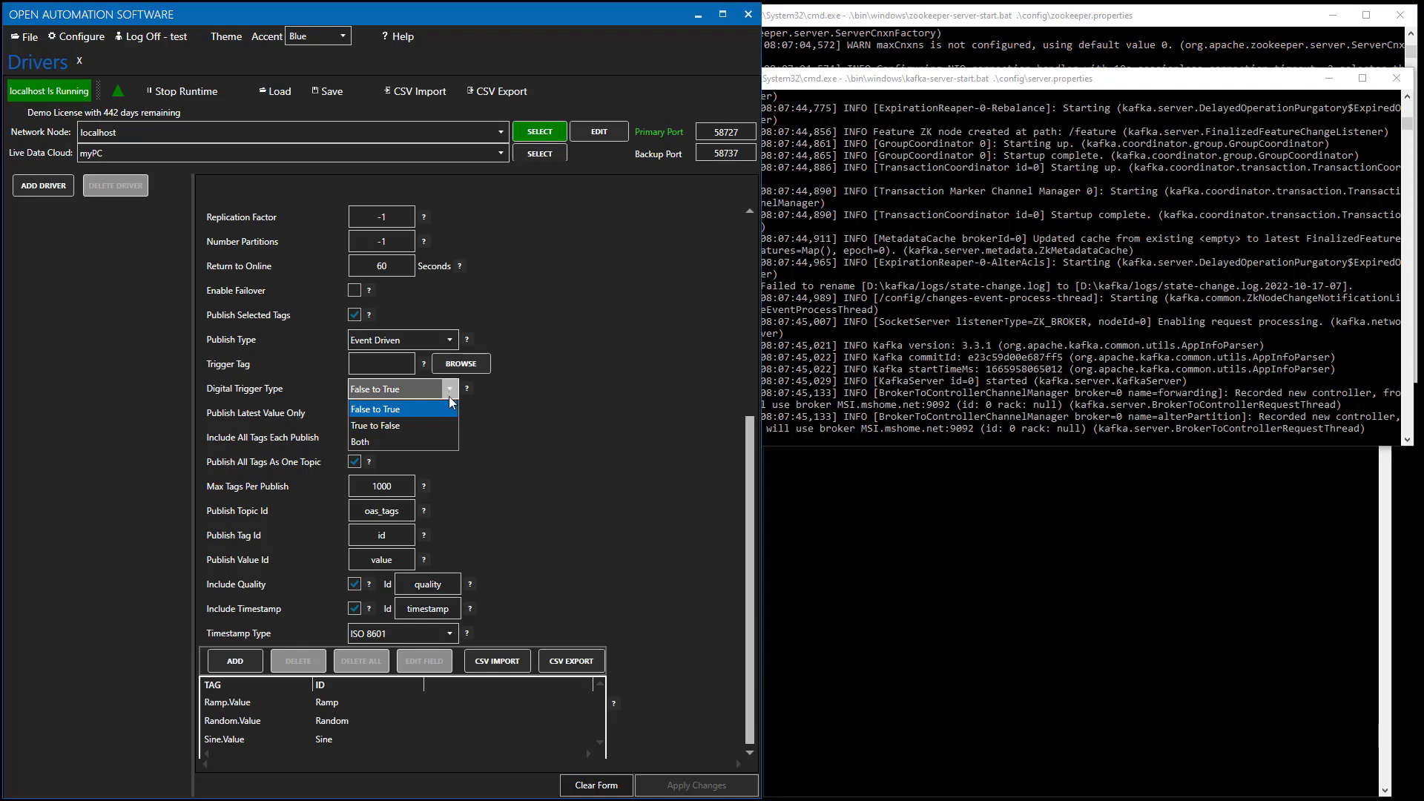
left_click(536, 379)
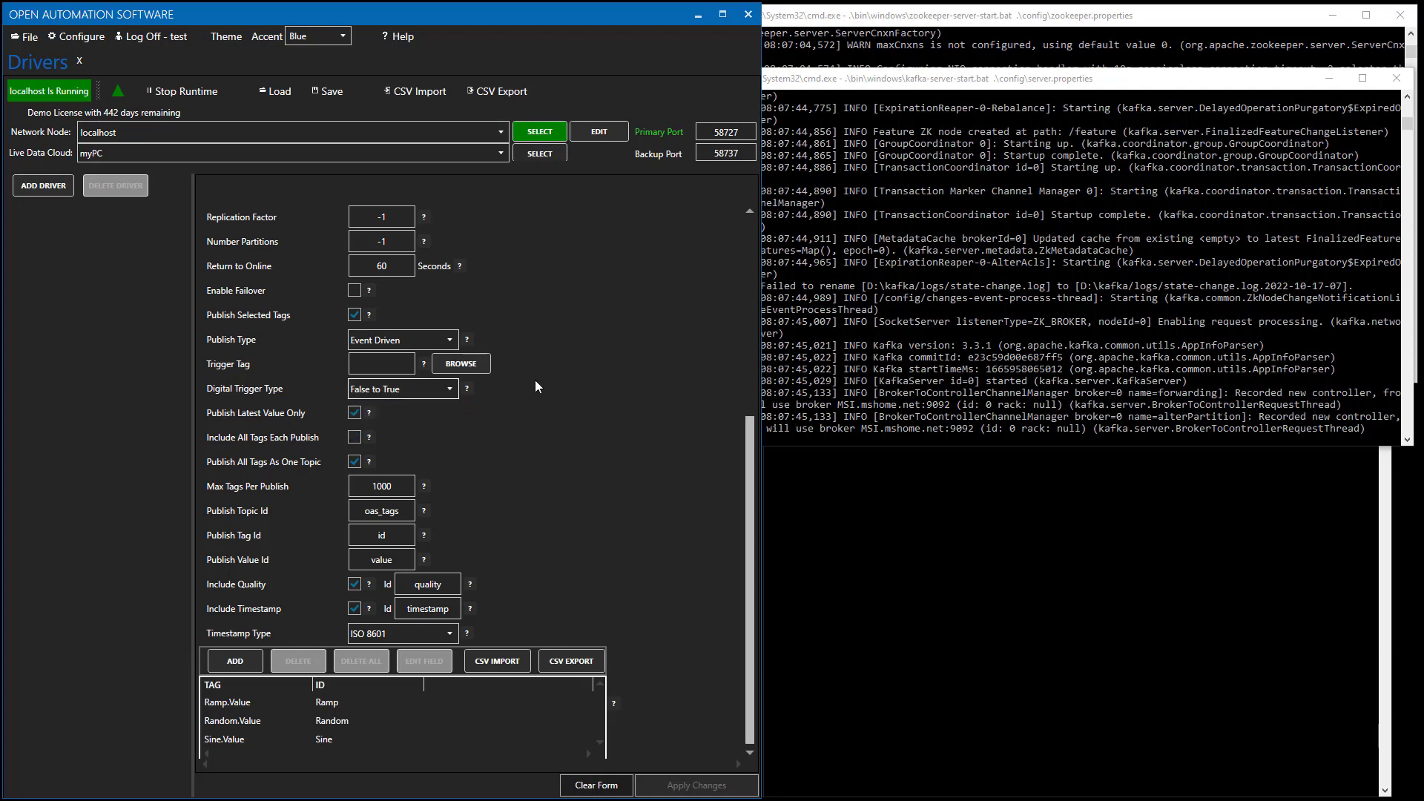
left_click(454, 340)
left_click(403, 359)
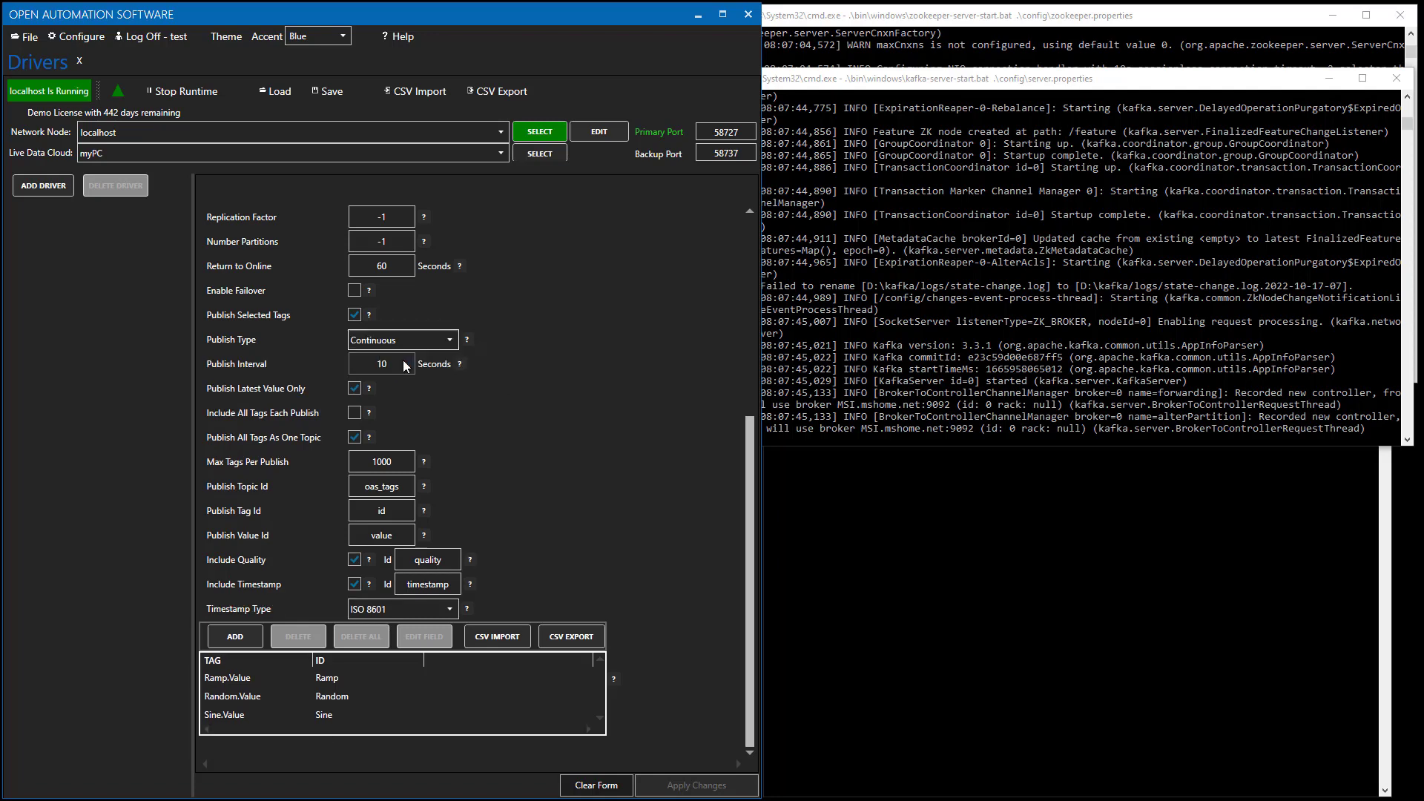
left_click(398, 363)
Scroll up and back down the Kafka driver form to review the publish settings and Ramp, Random, Sine tags.
scroll(515, 437, "up", 3)
scroll(517, 439, "up", 1)
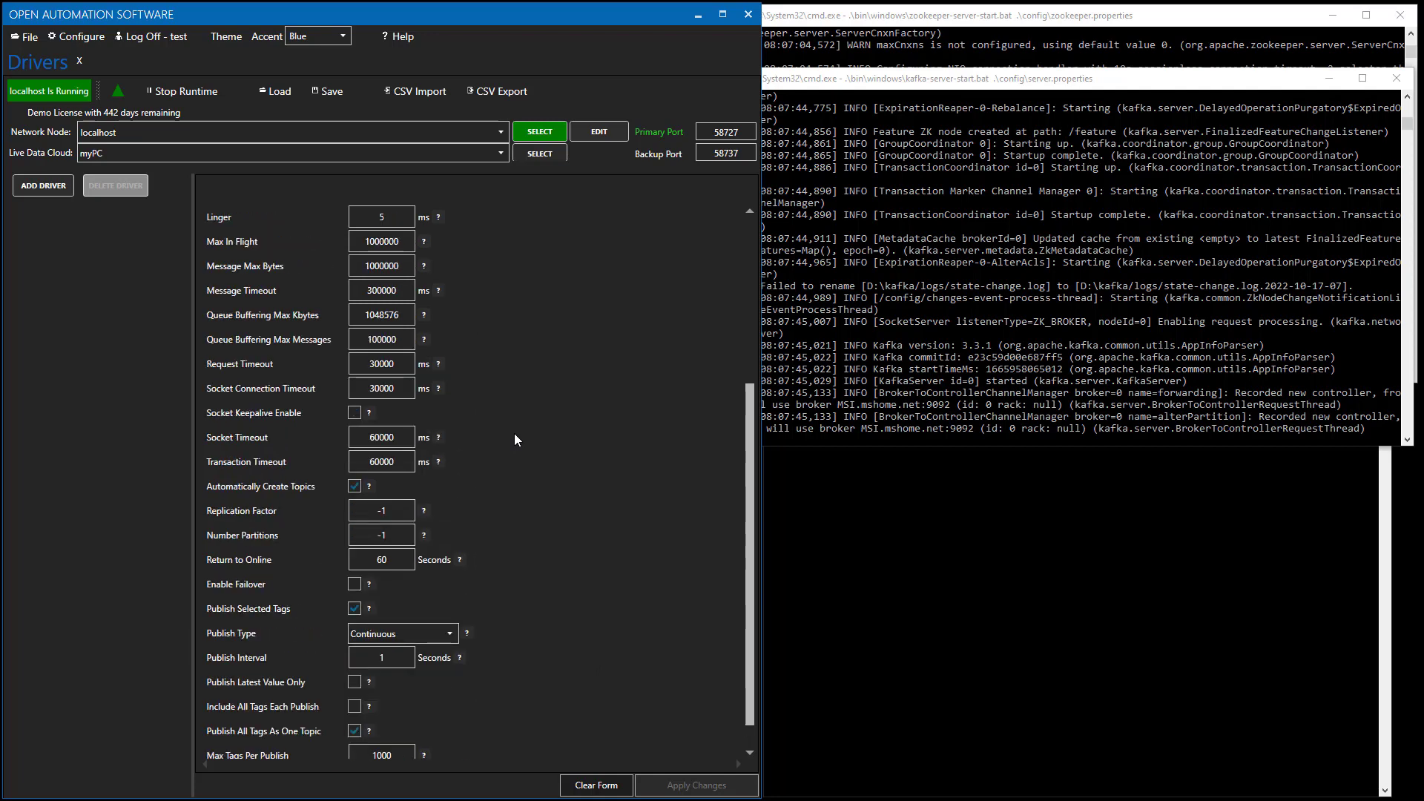
scroll(517, 439, "up", 1)
scroll(515, 435, "up", 1)
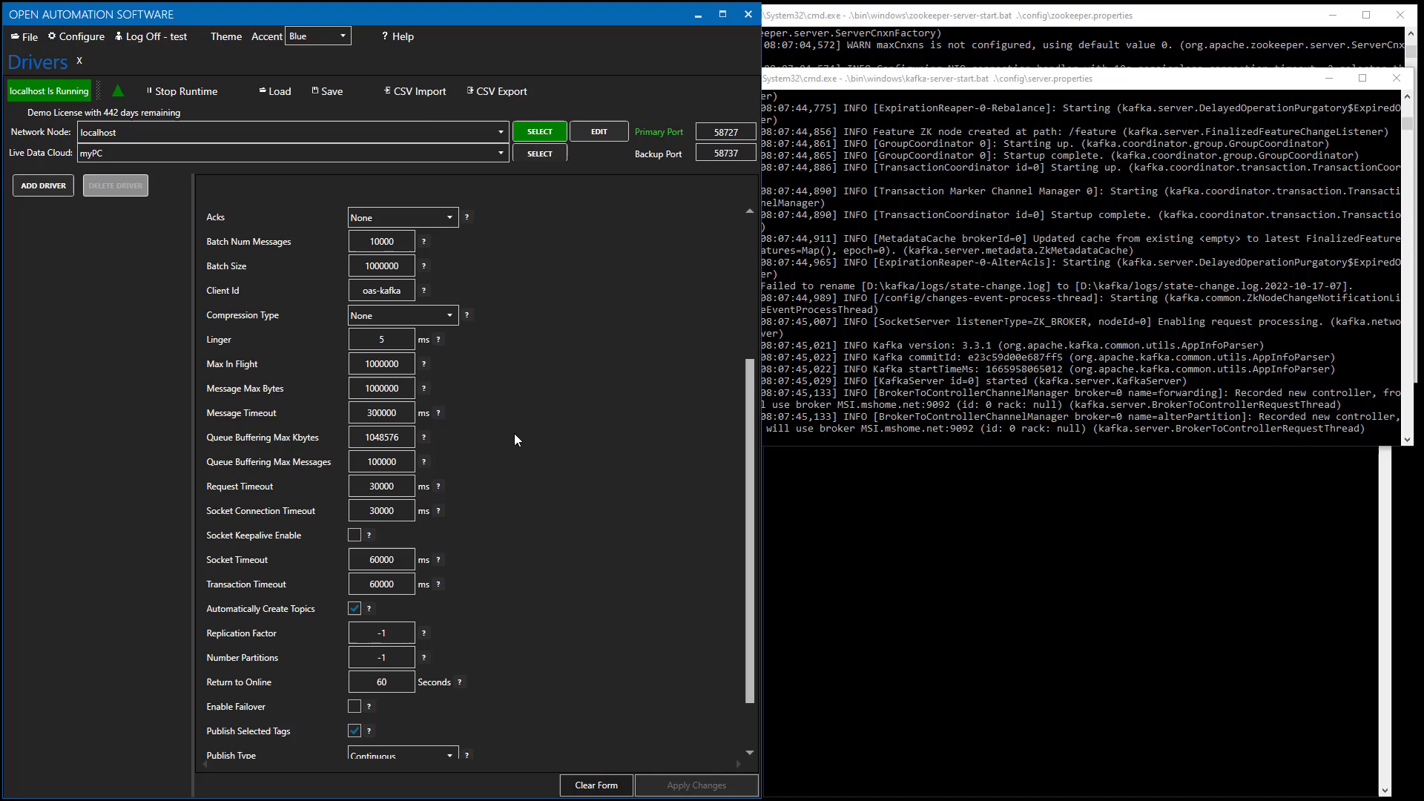
scroll(518, 440, "up", 1)
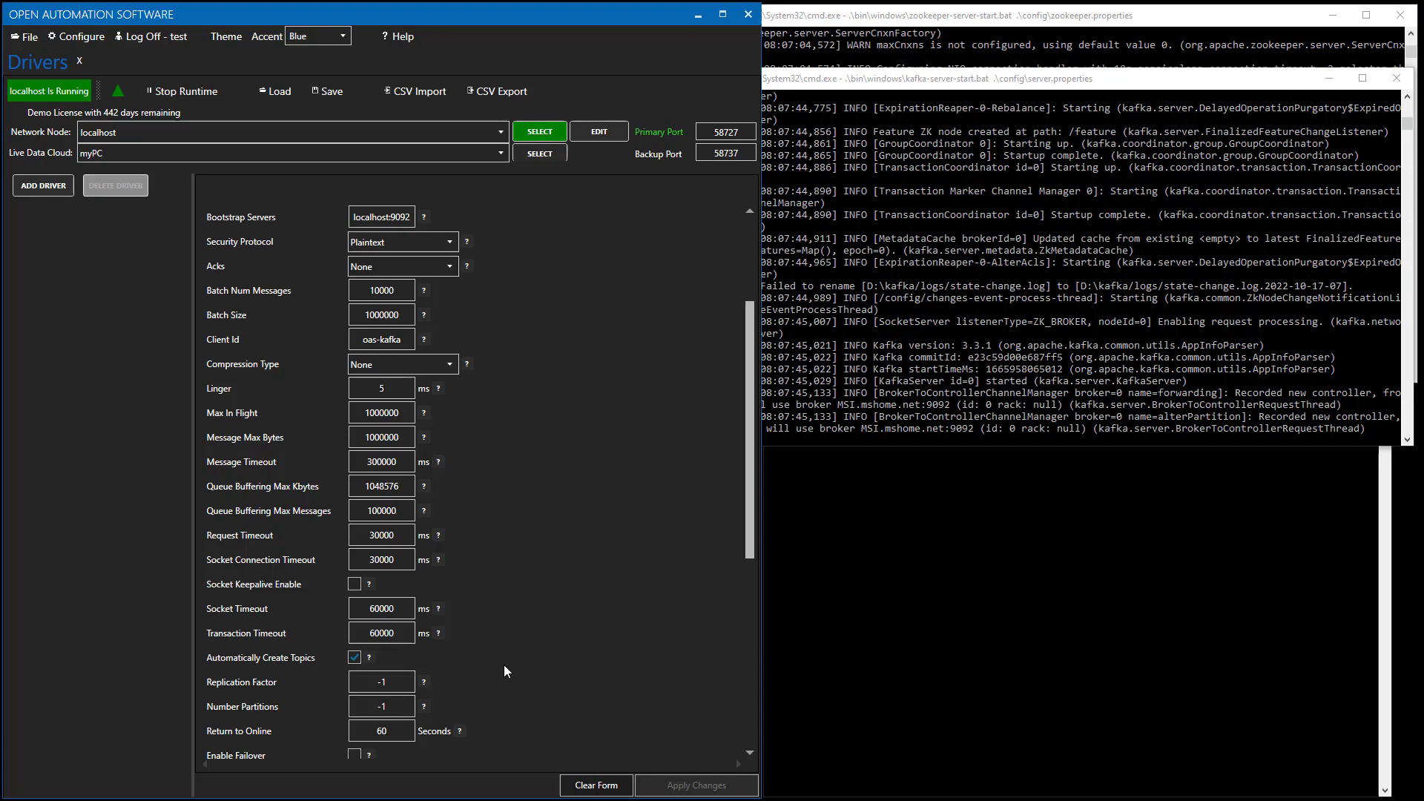
scroll(529, 660, "down", 1)
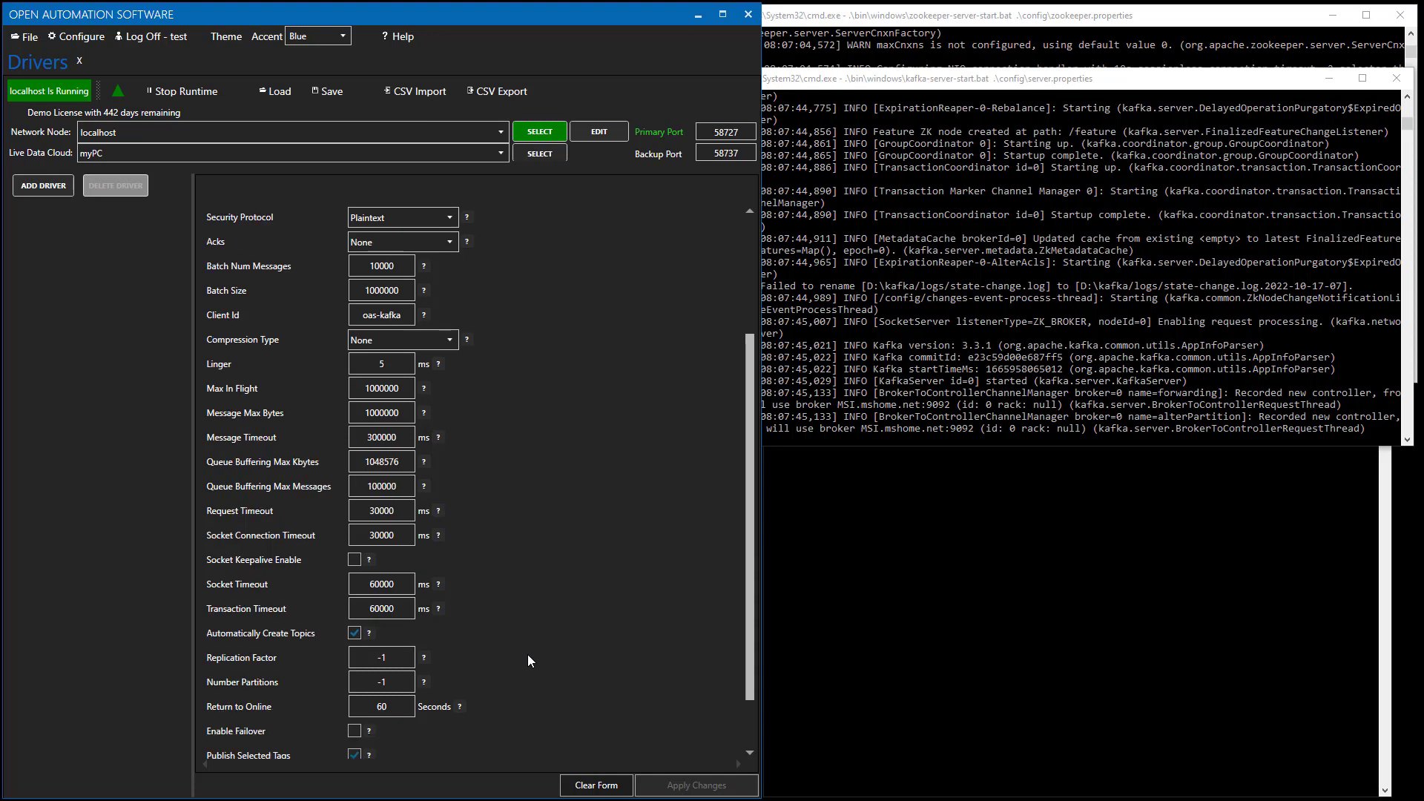
scroll(527, 655, "down", 1)
scroll(527, 654, "down", 5)
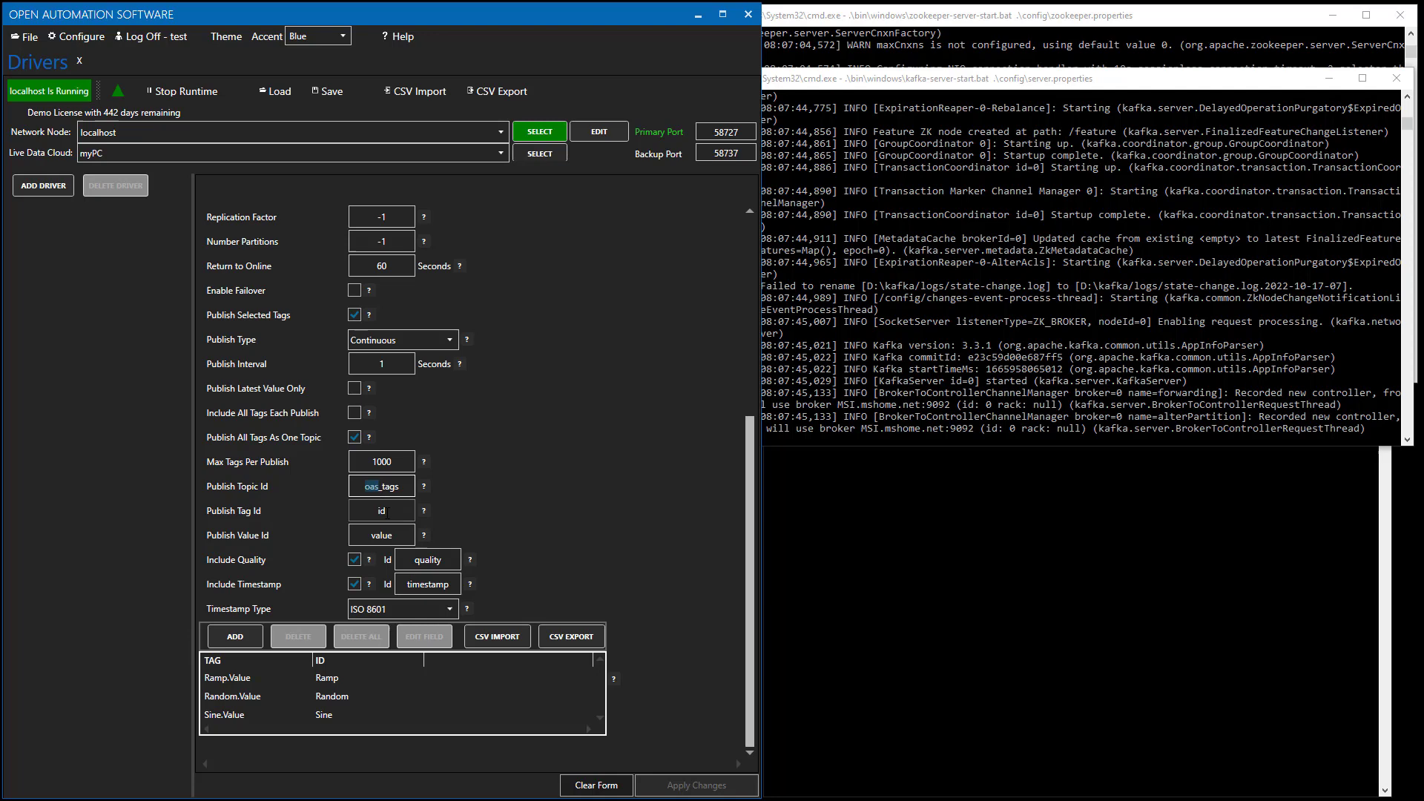
left_click(386, 512)
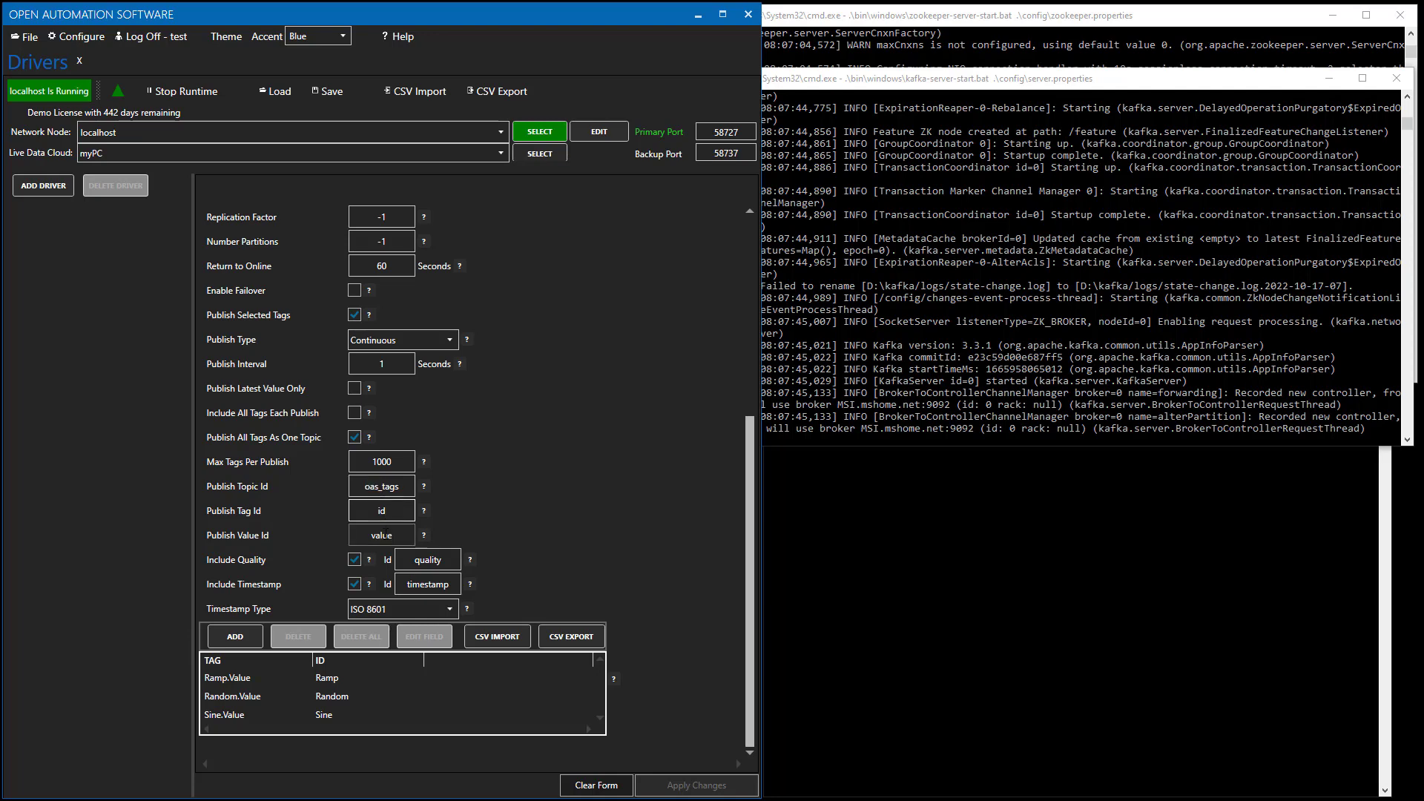
double_click(386, 535)
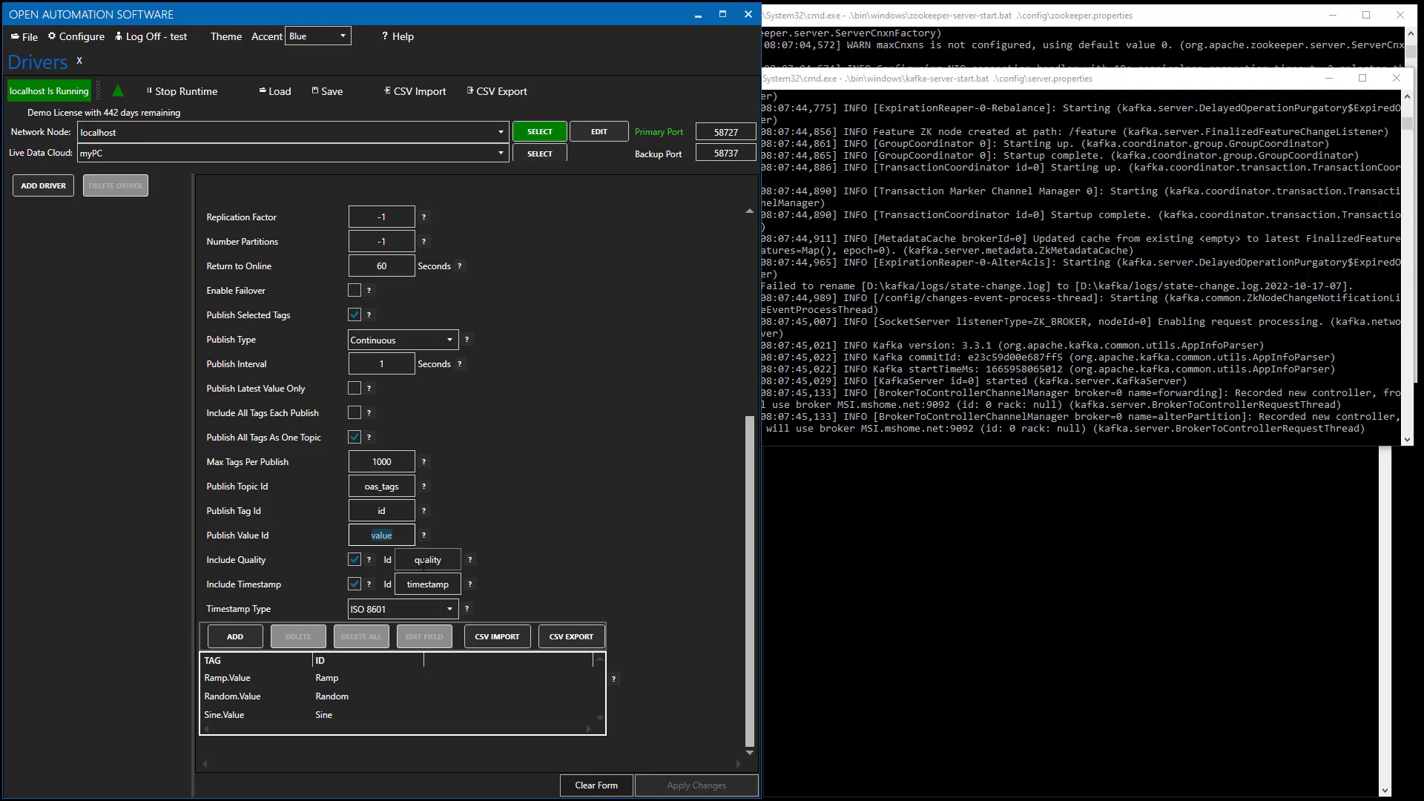
left_click(440, 609)
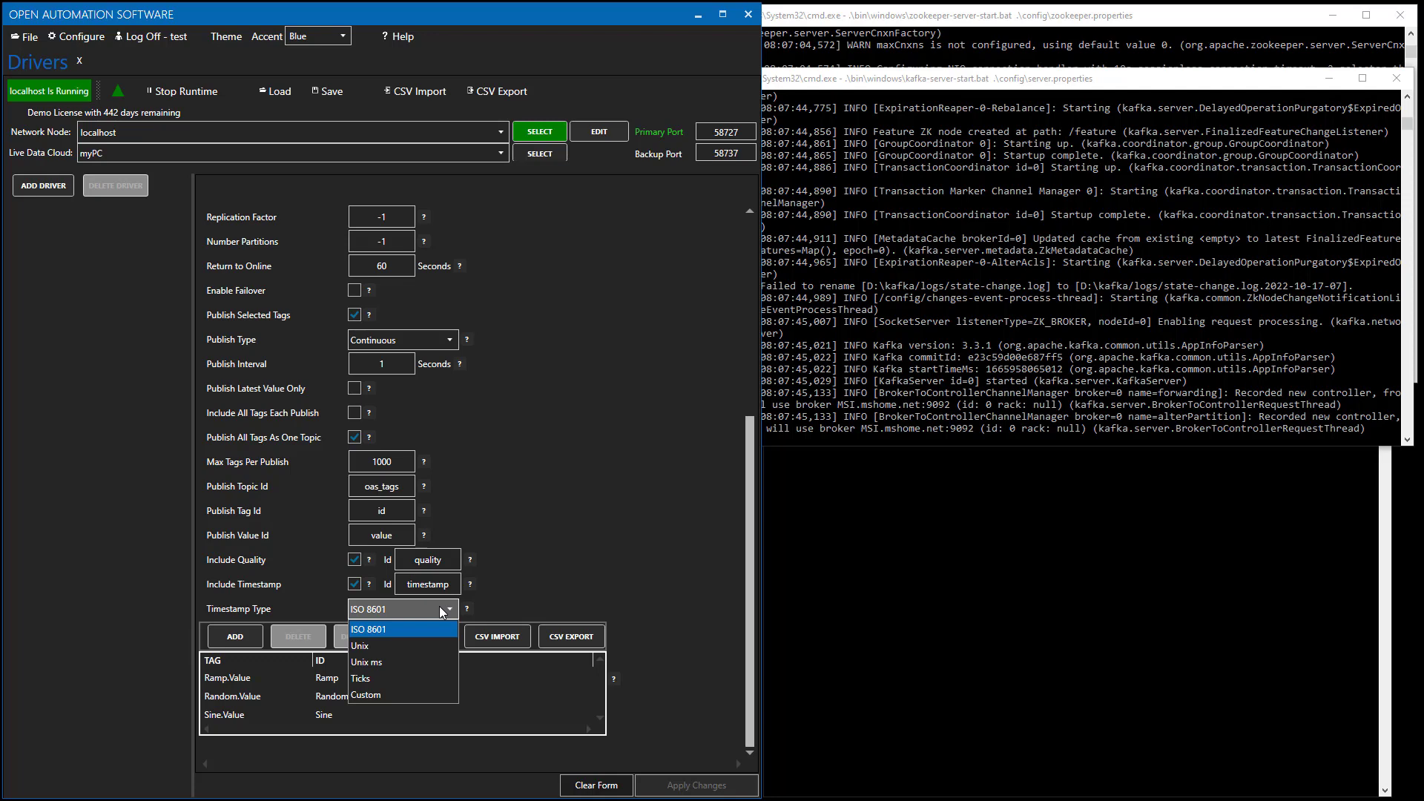
left_click(512, 576)
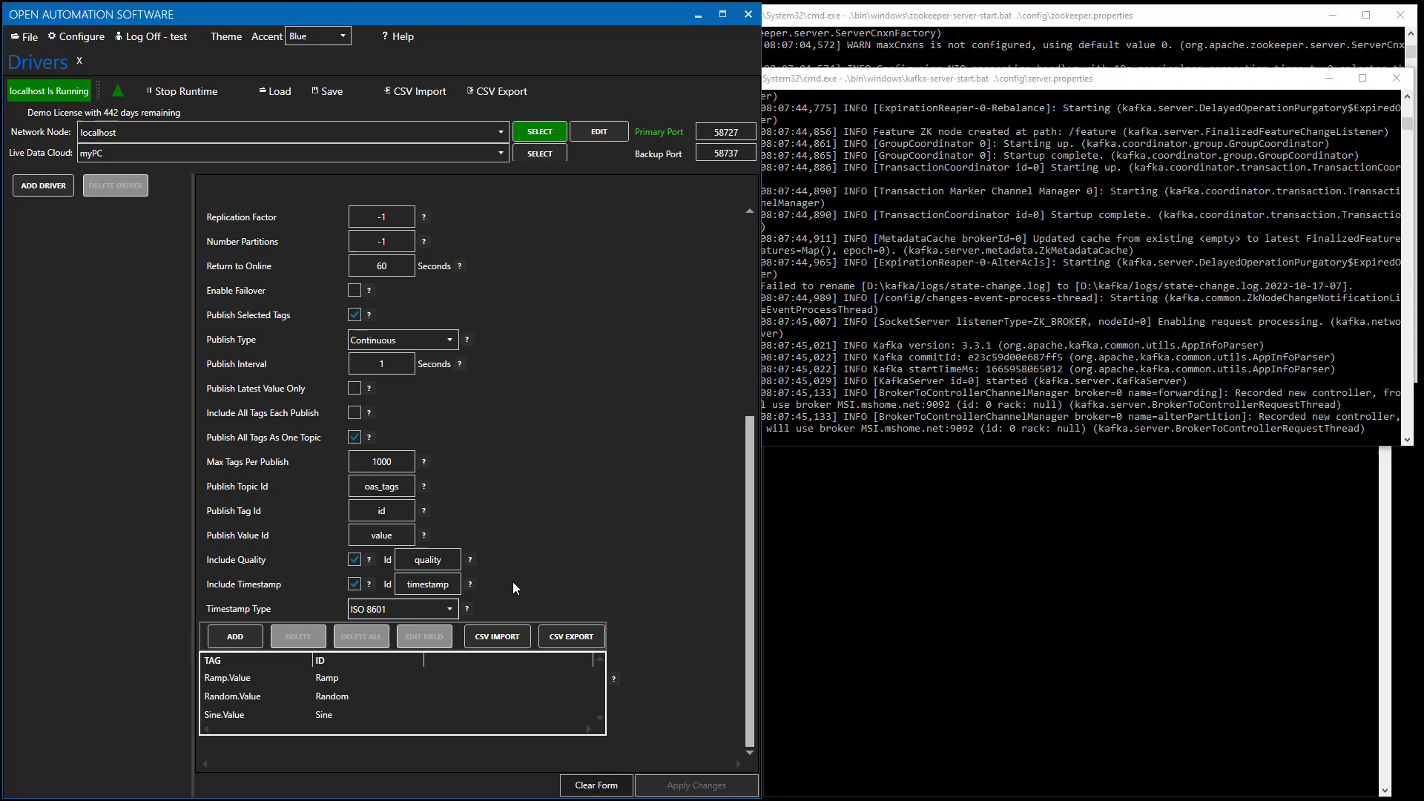
left_click(325, 679)
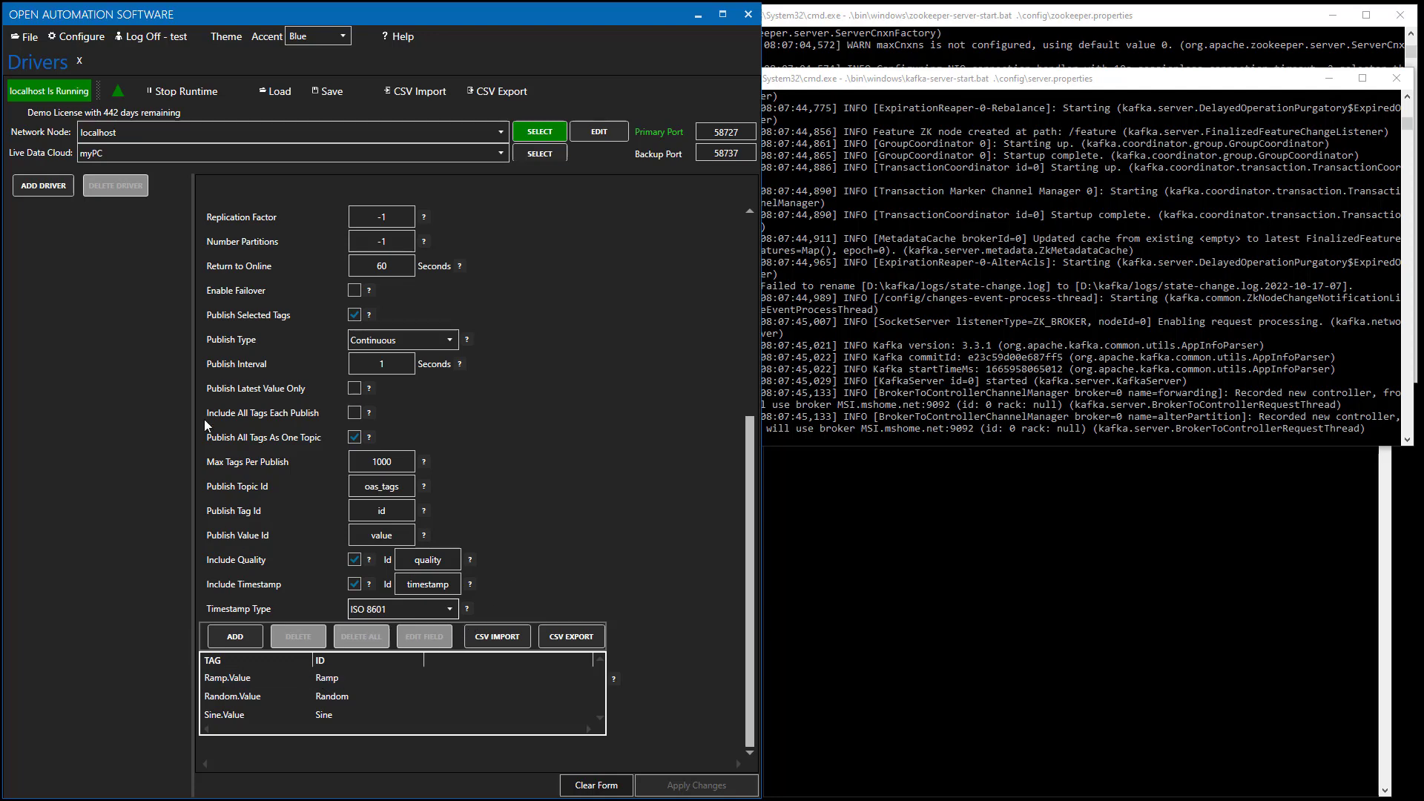
Add the configured Kafka driver to the driver list, then switch to the plain command prompt.
left_click(43, 195)
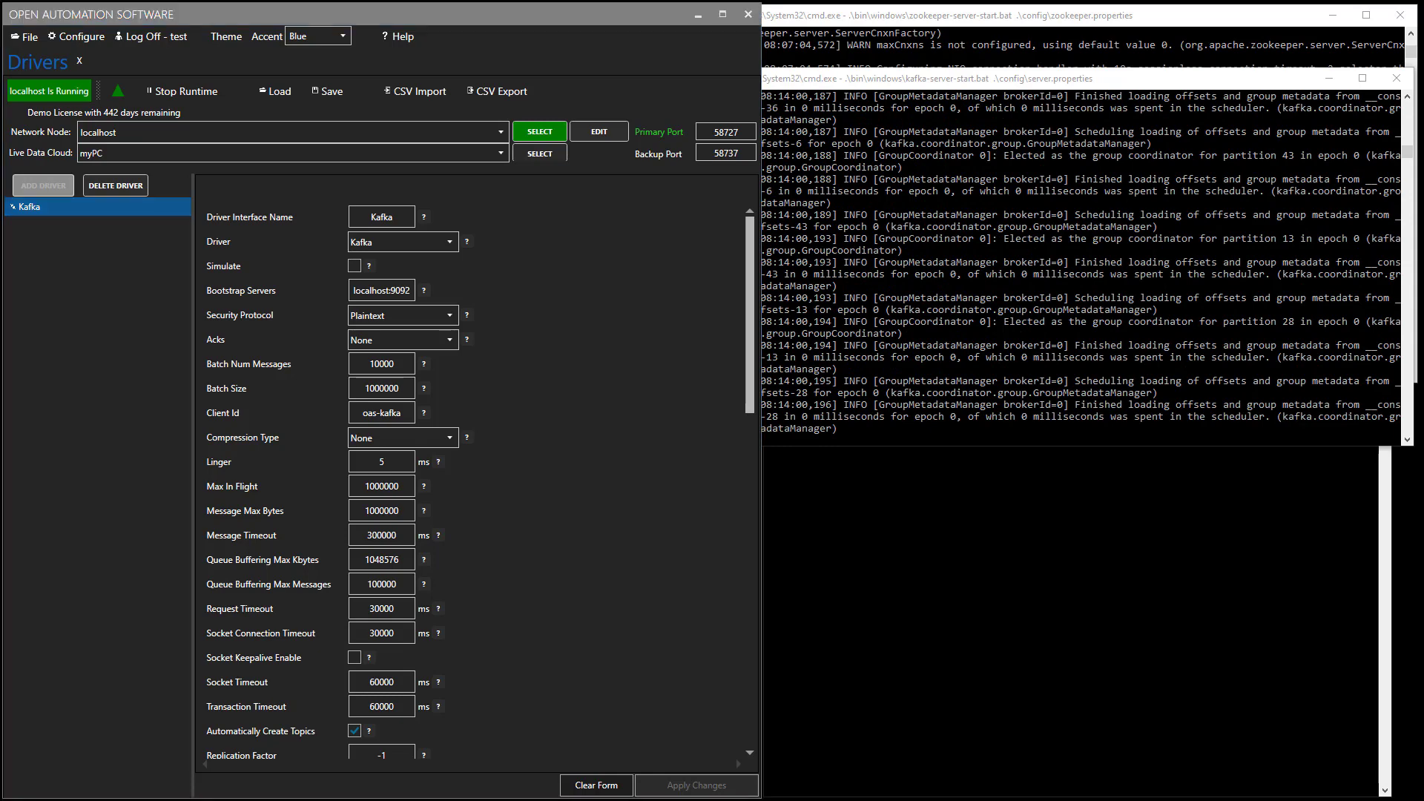
left_click(1052, 566)
Run kafka-console-consumer.bat on topic oas_tags with bootstrap server localhost:9092.
type(".\\bin\\windows\\kafka-console-consumer.bat --topic oas_tags --bootstrap-server localhost:9092")
key("Return")
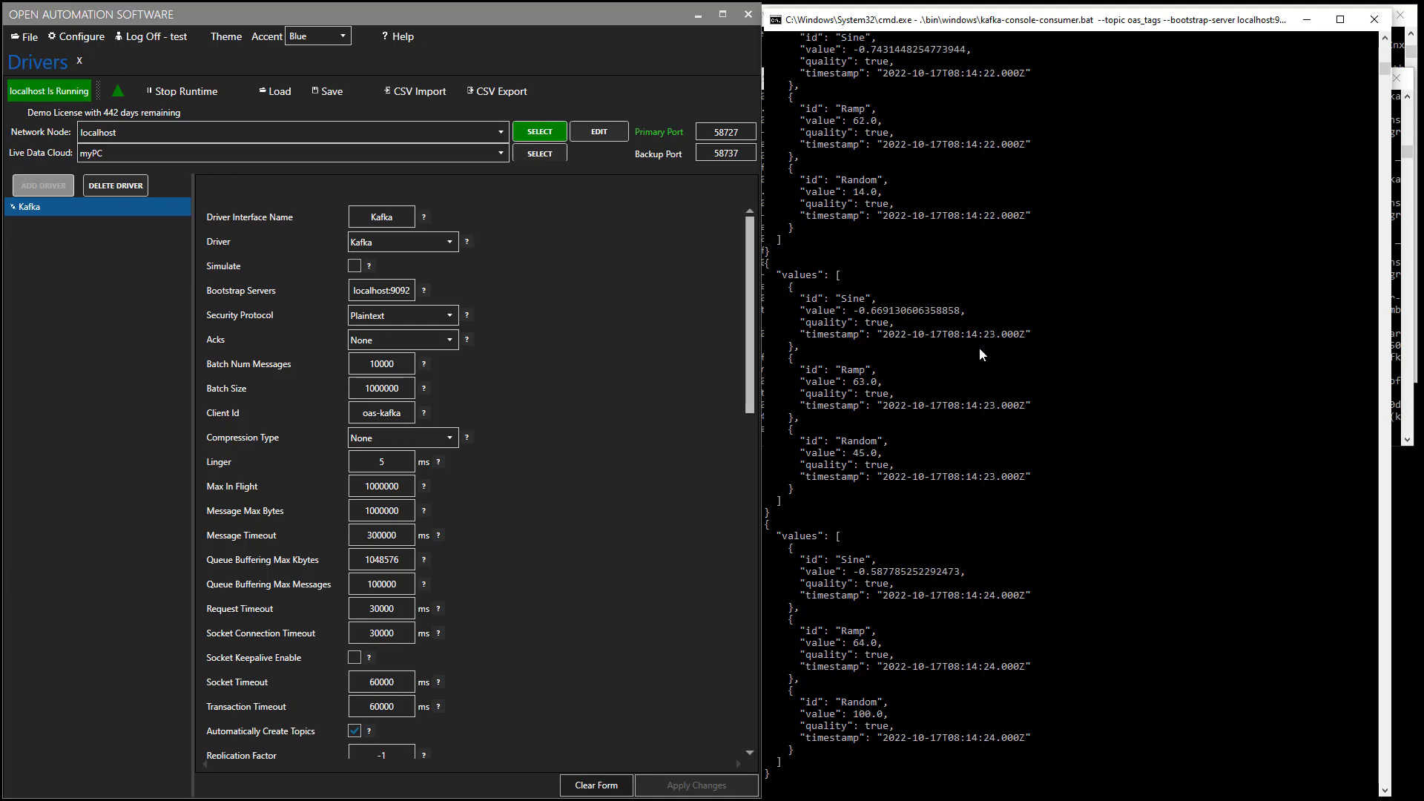
left_click(750, 600)
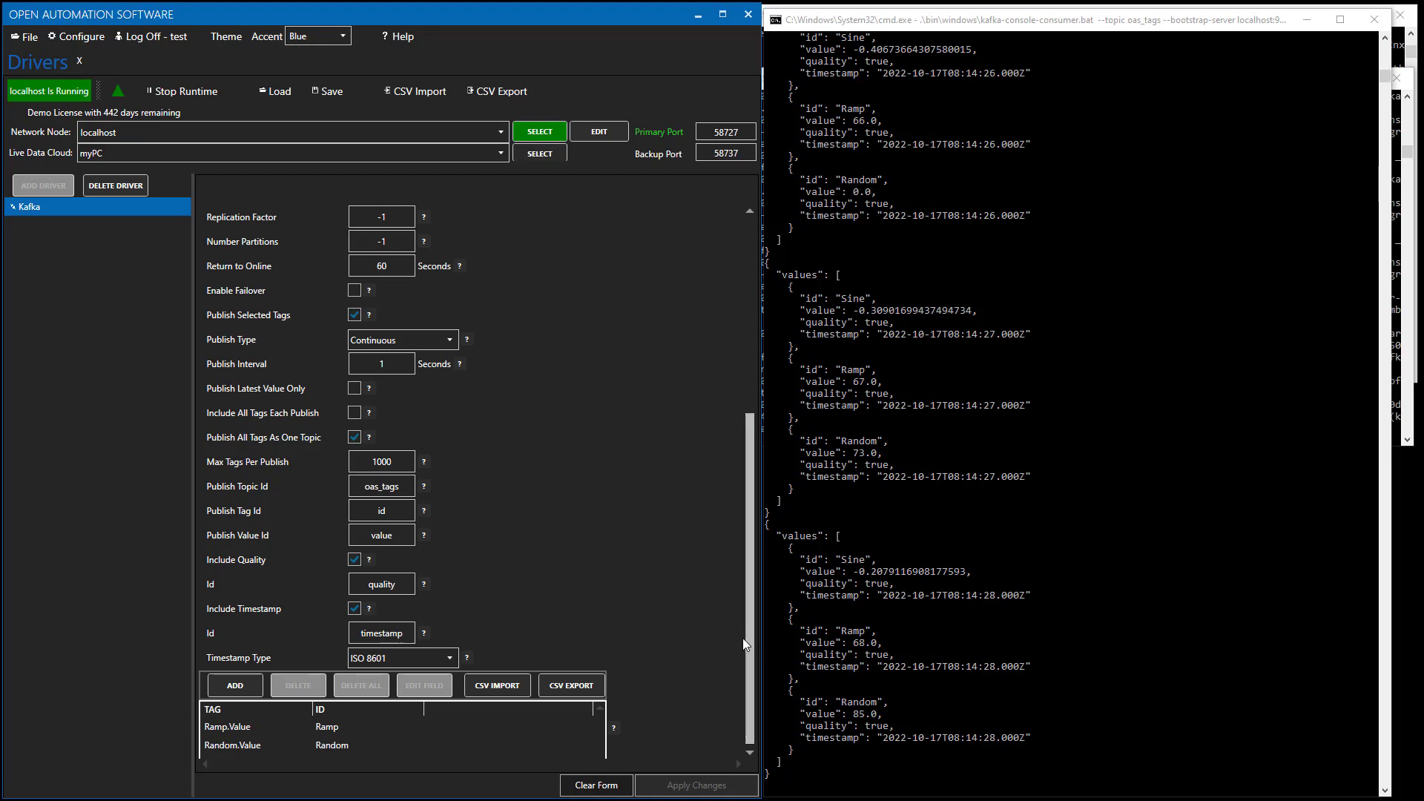
scroll(745, 643, "down", 1)
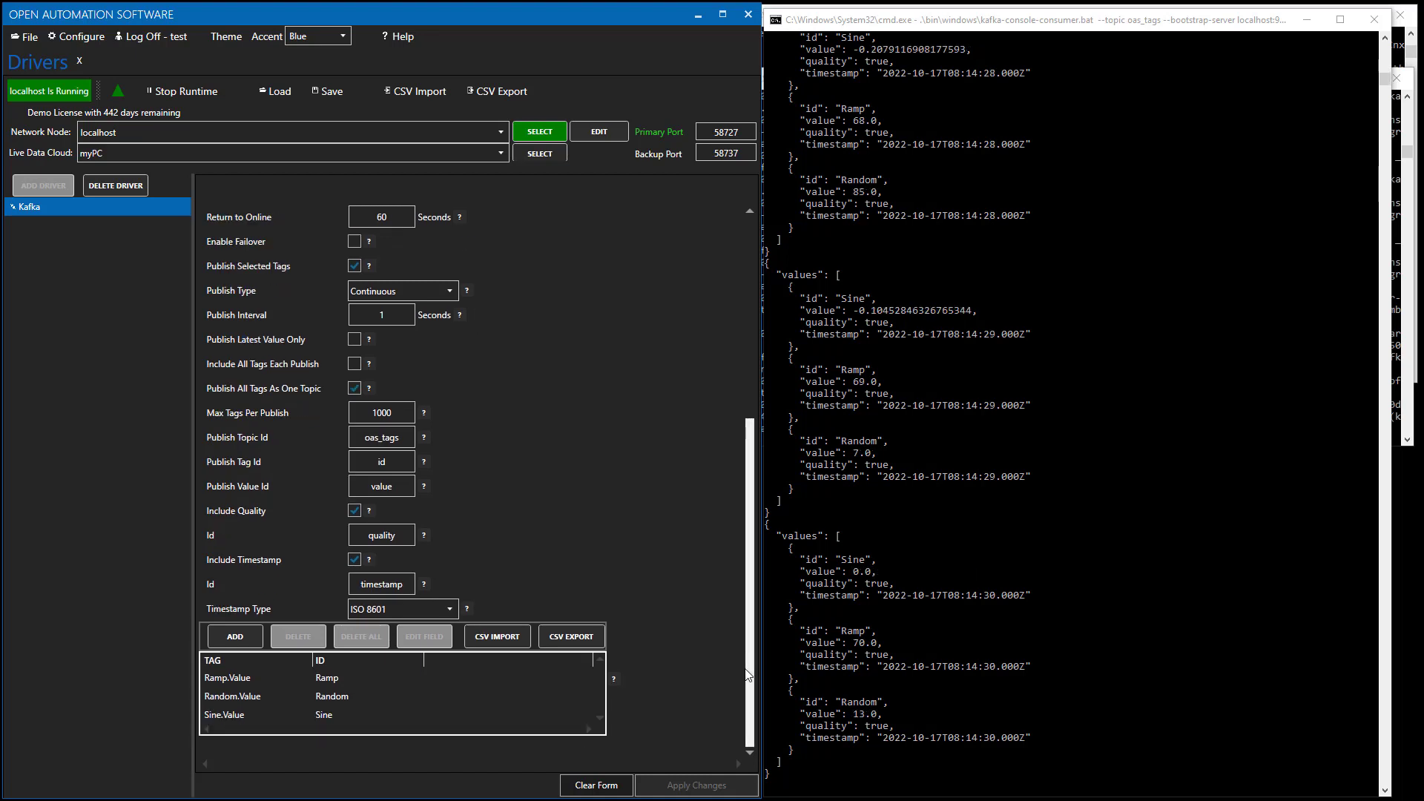
left_click(356, 511)
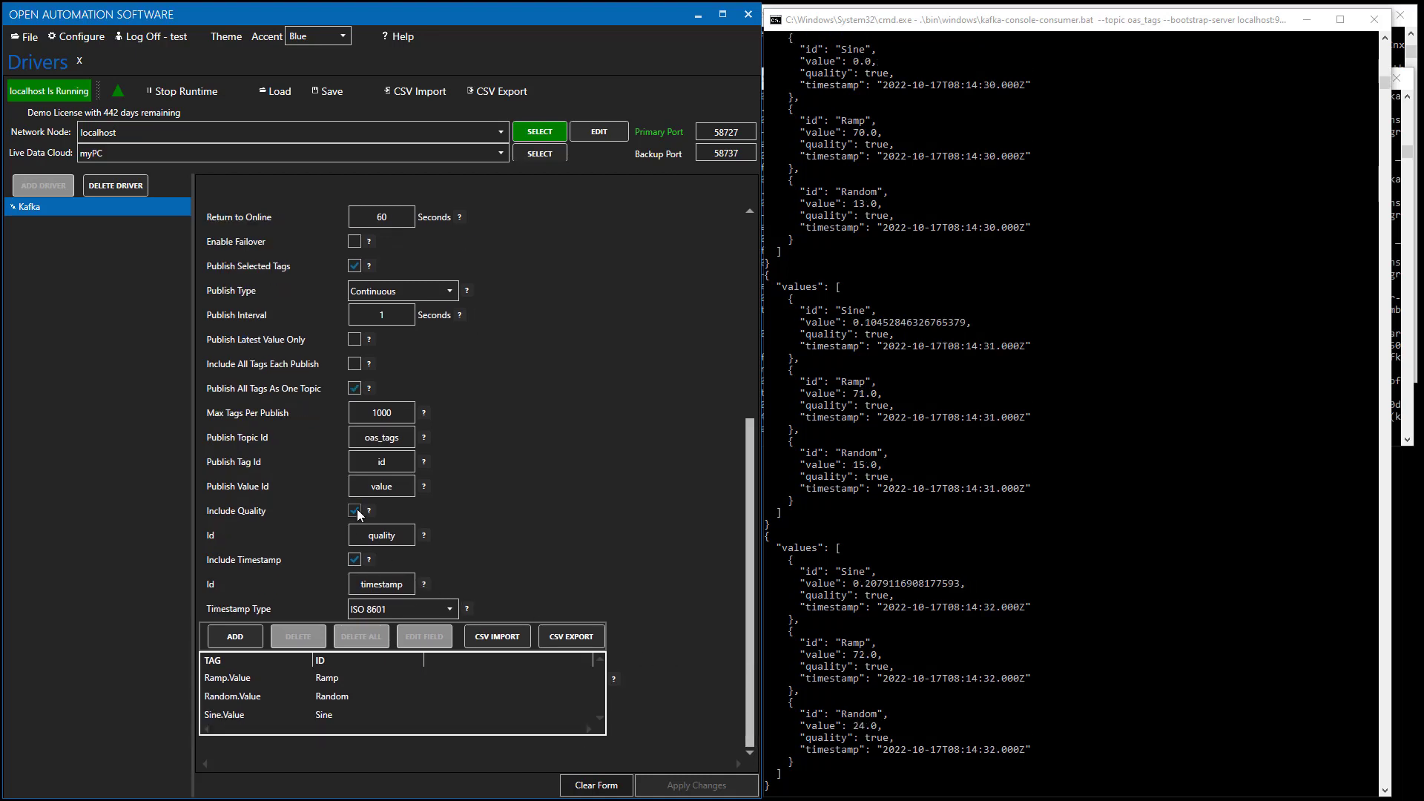
left_click(355, 560)
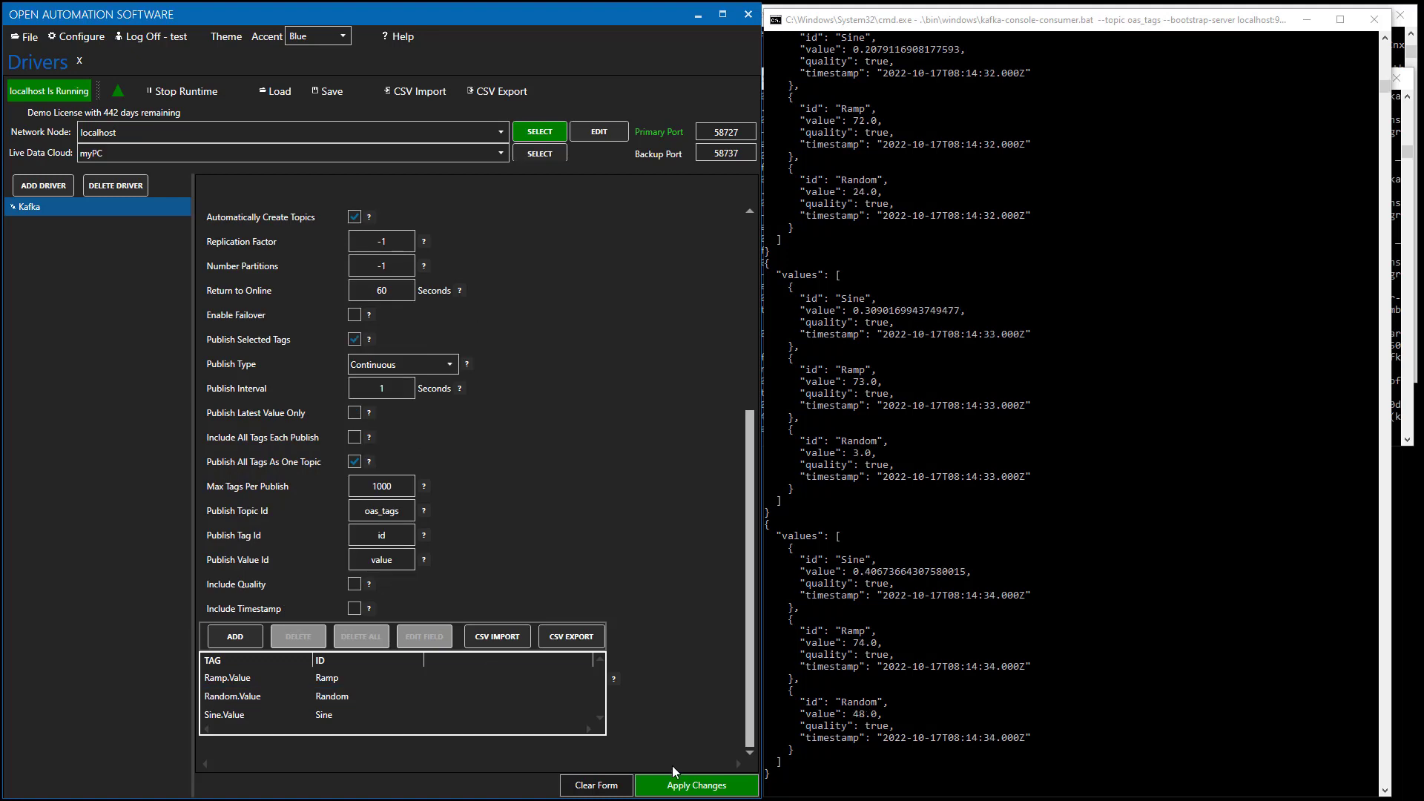
left_click(691, 786)
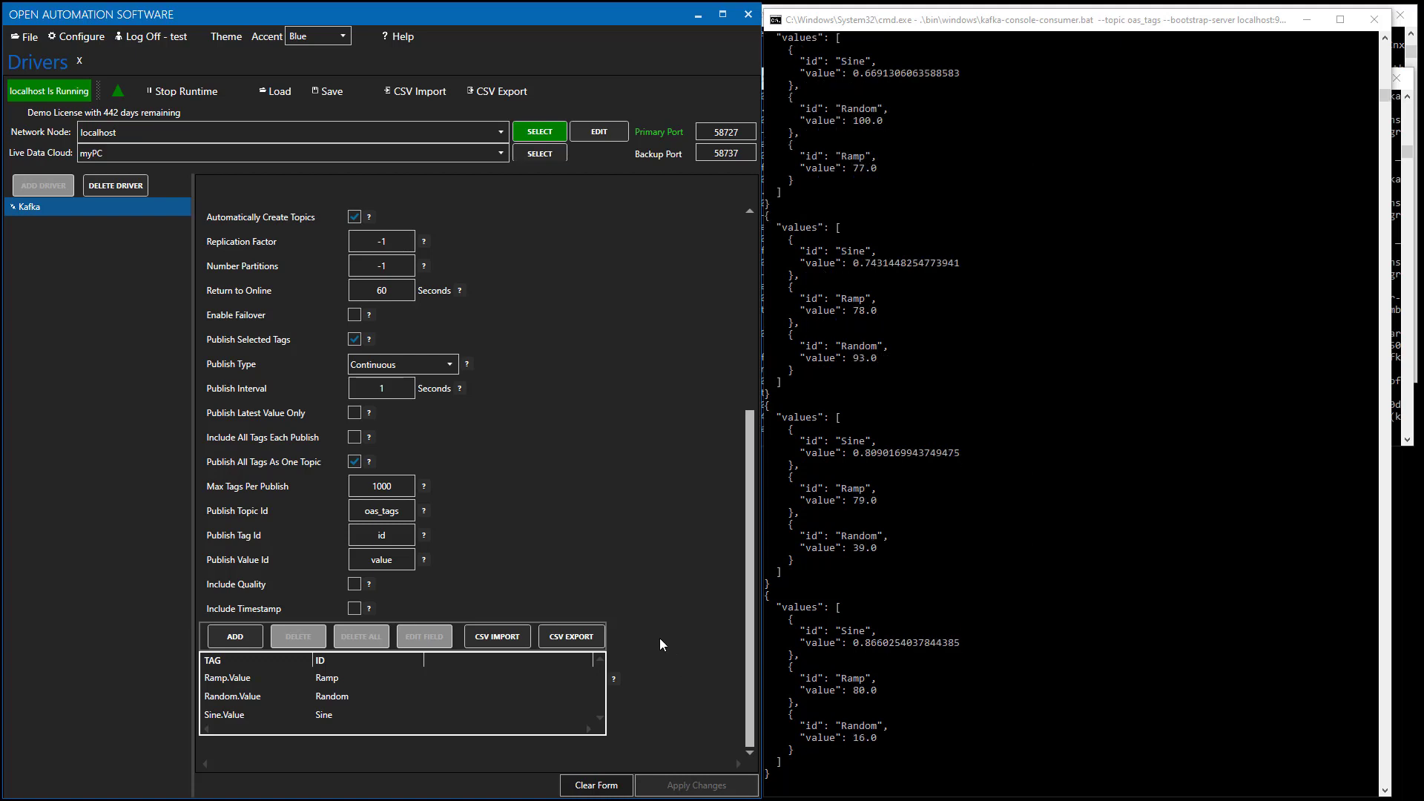
left_click(353, 585)
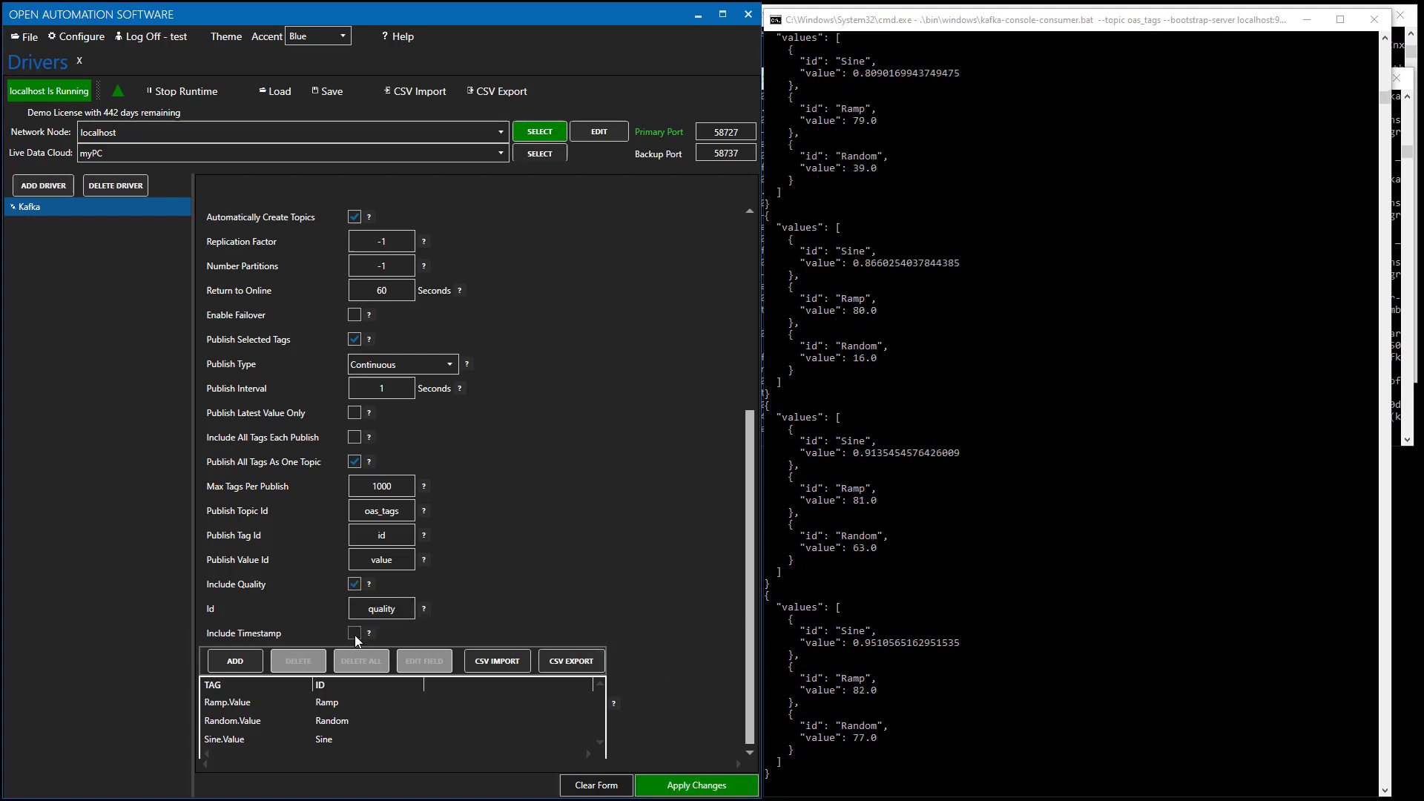
left_click(354, 634)
left_click(687, 787)
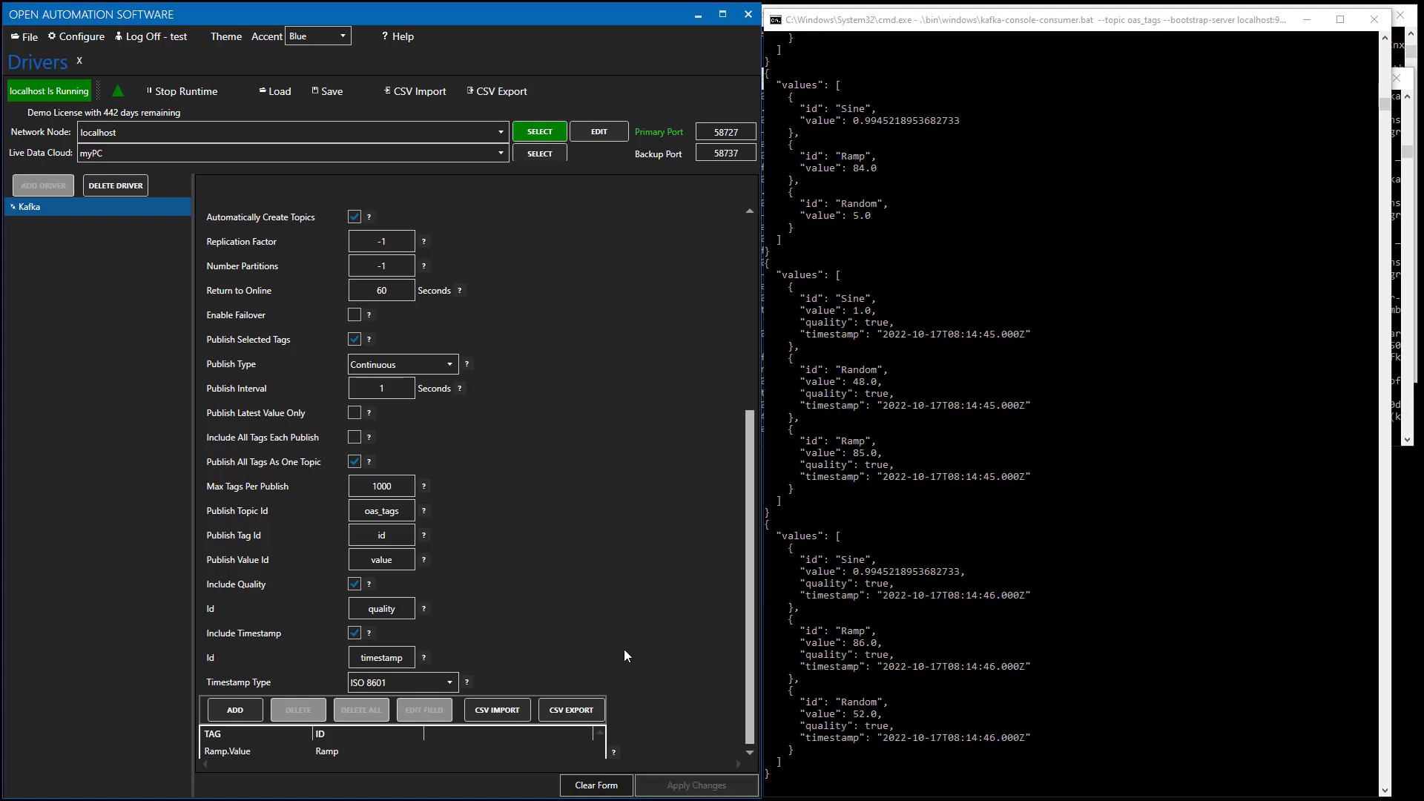
scroll(620, 626, "down", 2)
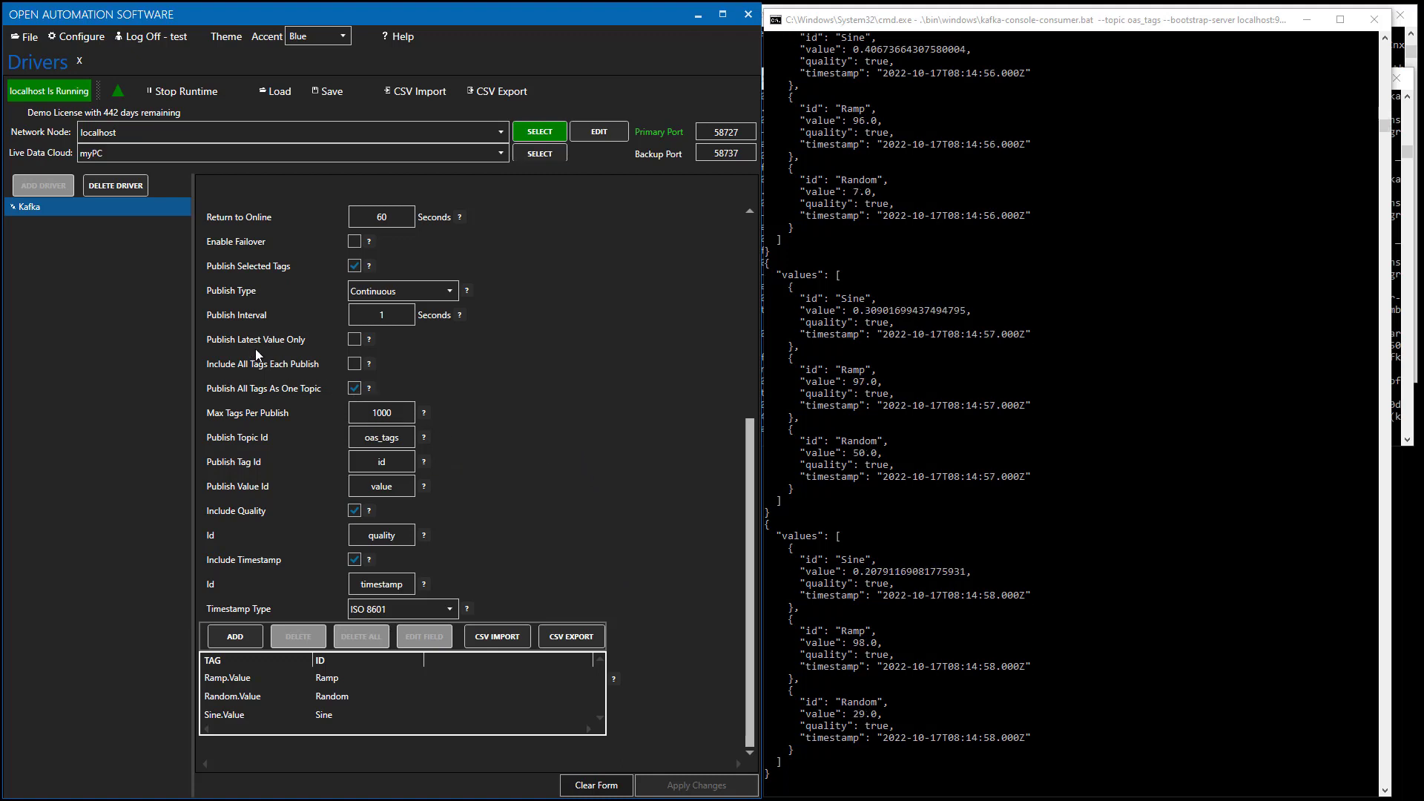
Scroll the Kafka driver form back to the top and open the Configure menu.
scroll(241, 474, "up", 1)
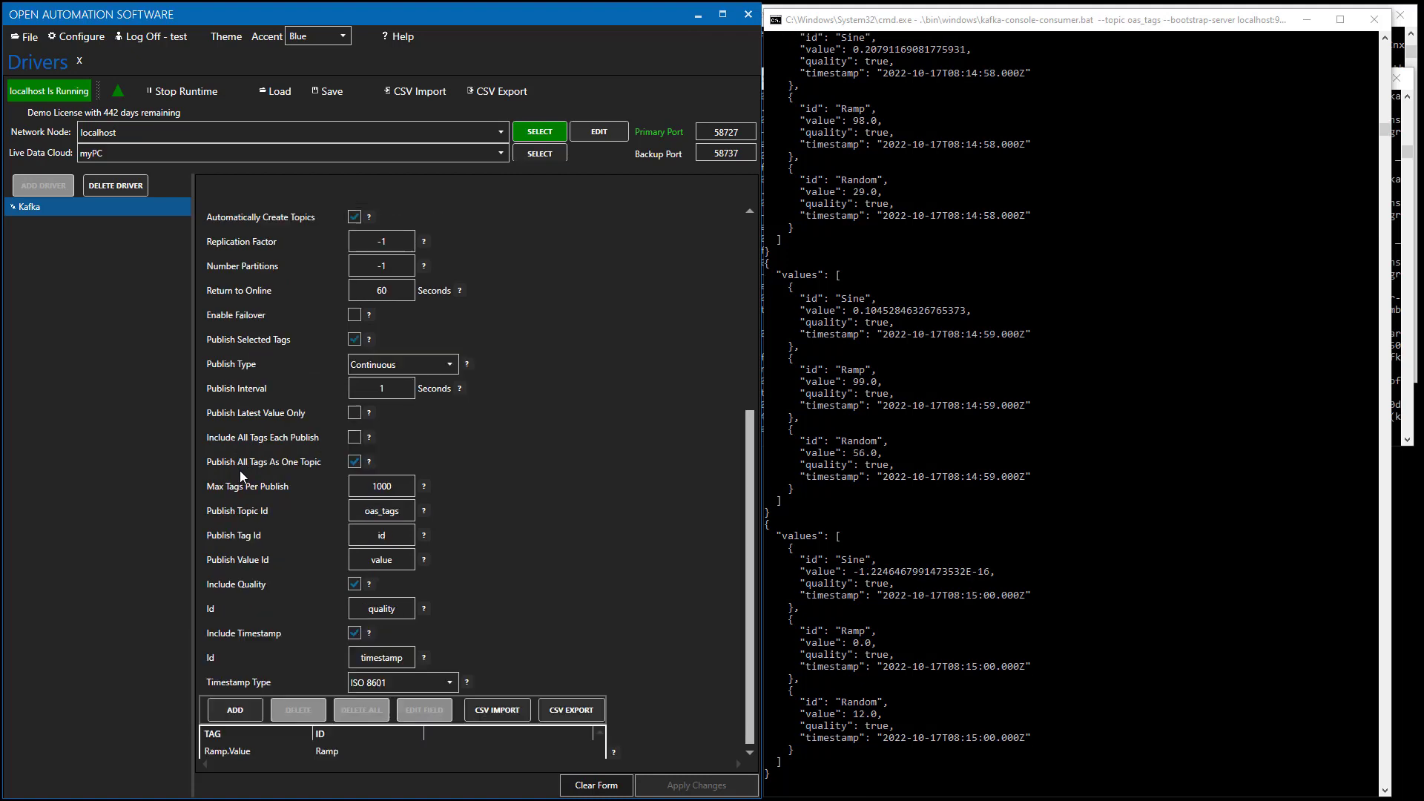
scroll(241, 475, "up", 1)
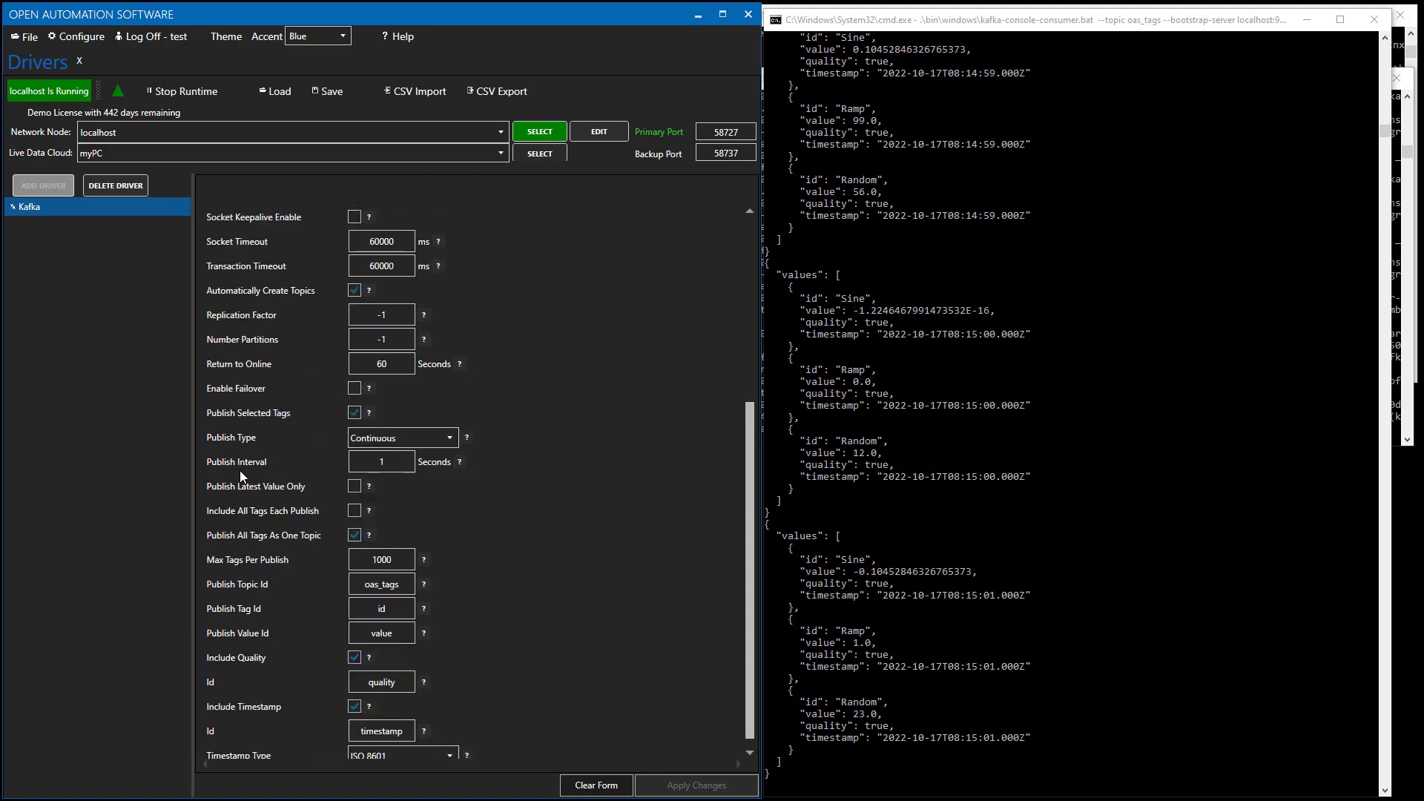
left_click(82, 37)
key("Escape")
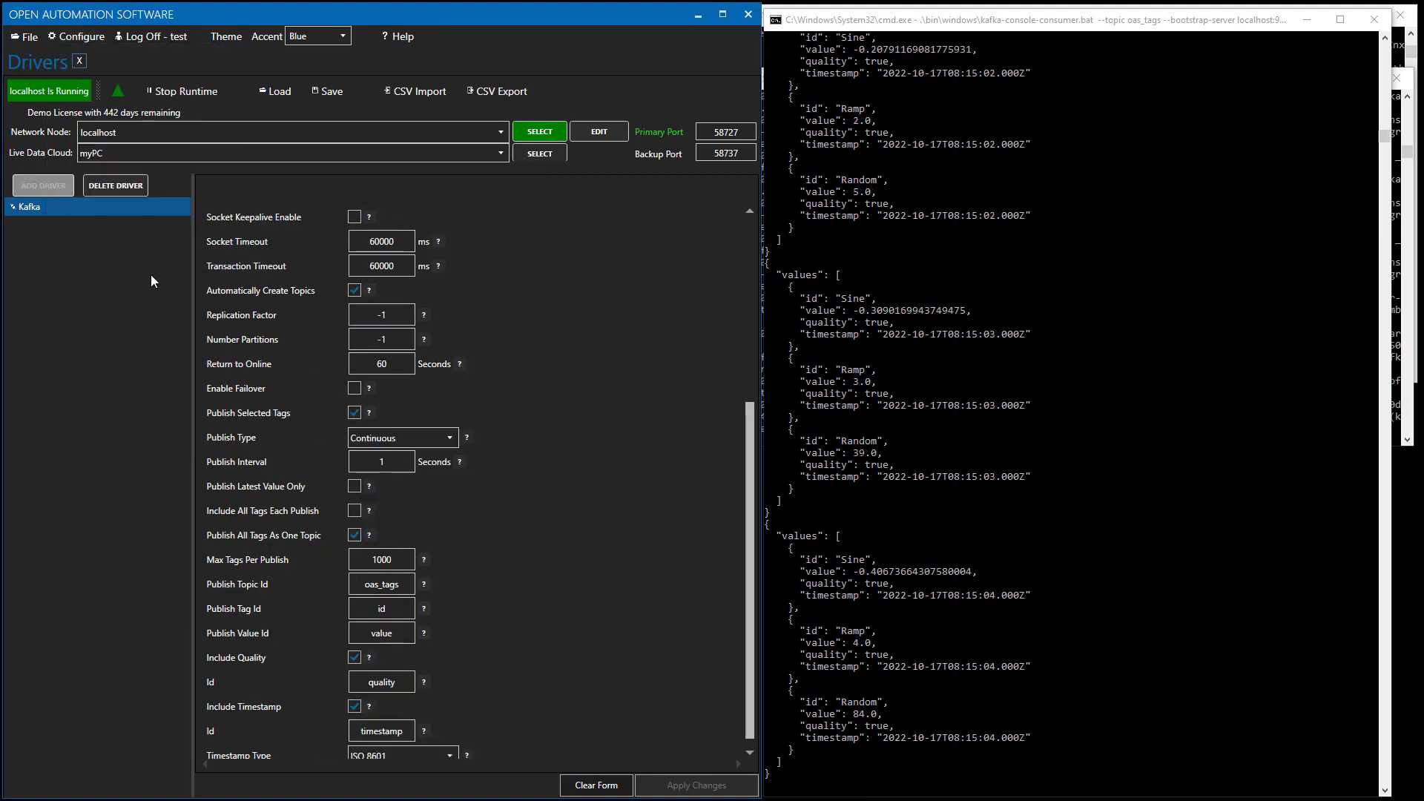
Without saving, change the Sine tag's Simulation Rate from 1 to 10 seconds and apply.
left_click(484, 443)
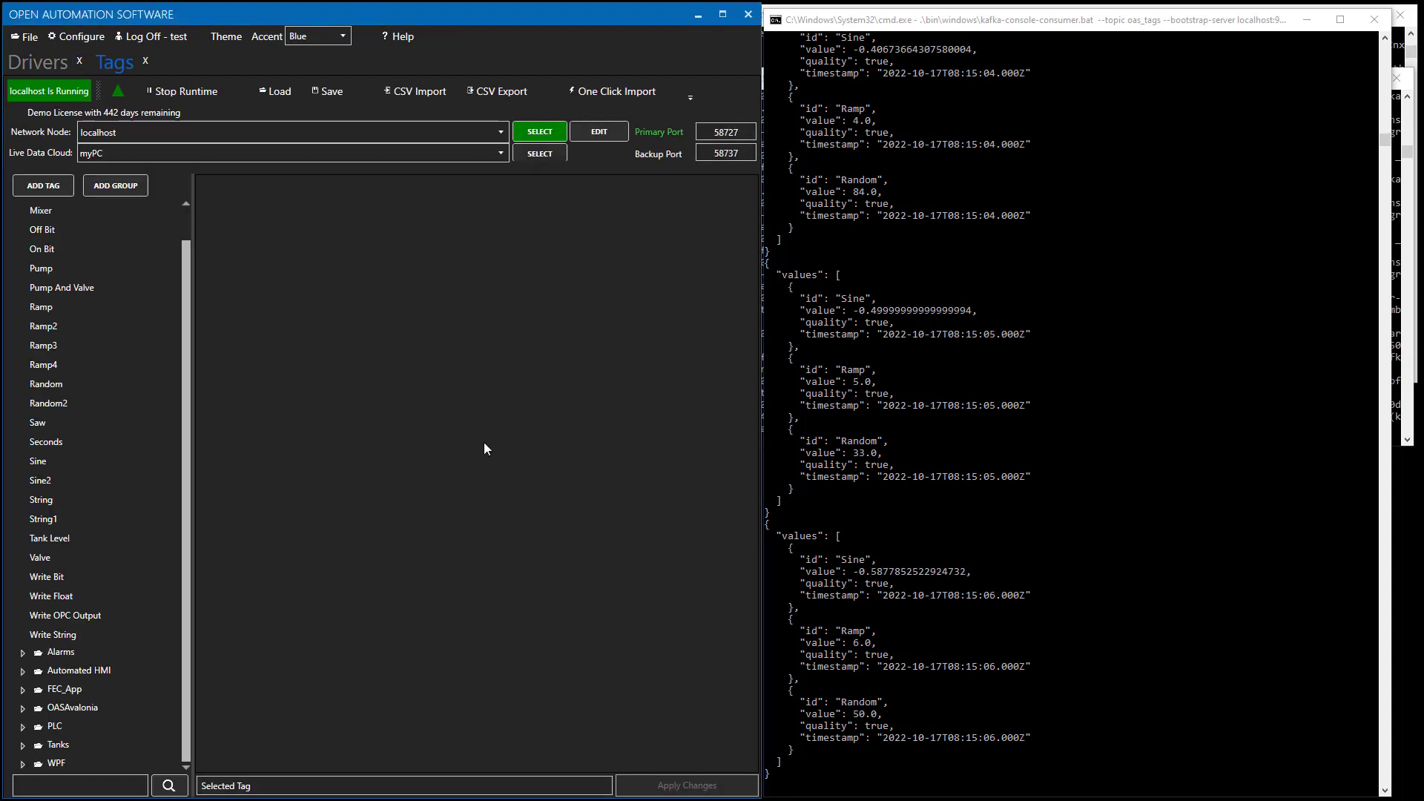
left_click(51, 467)
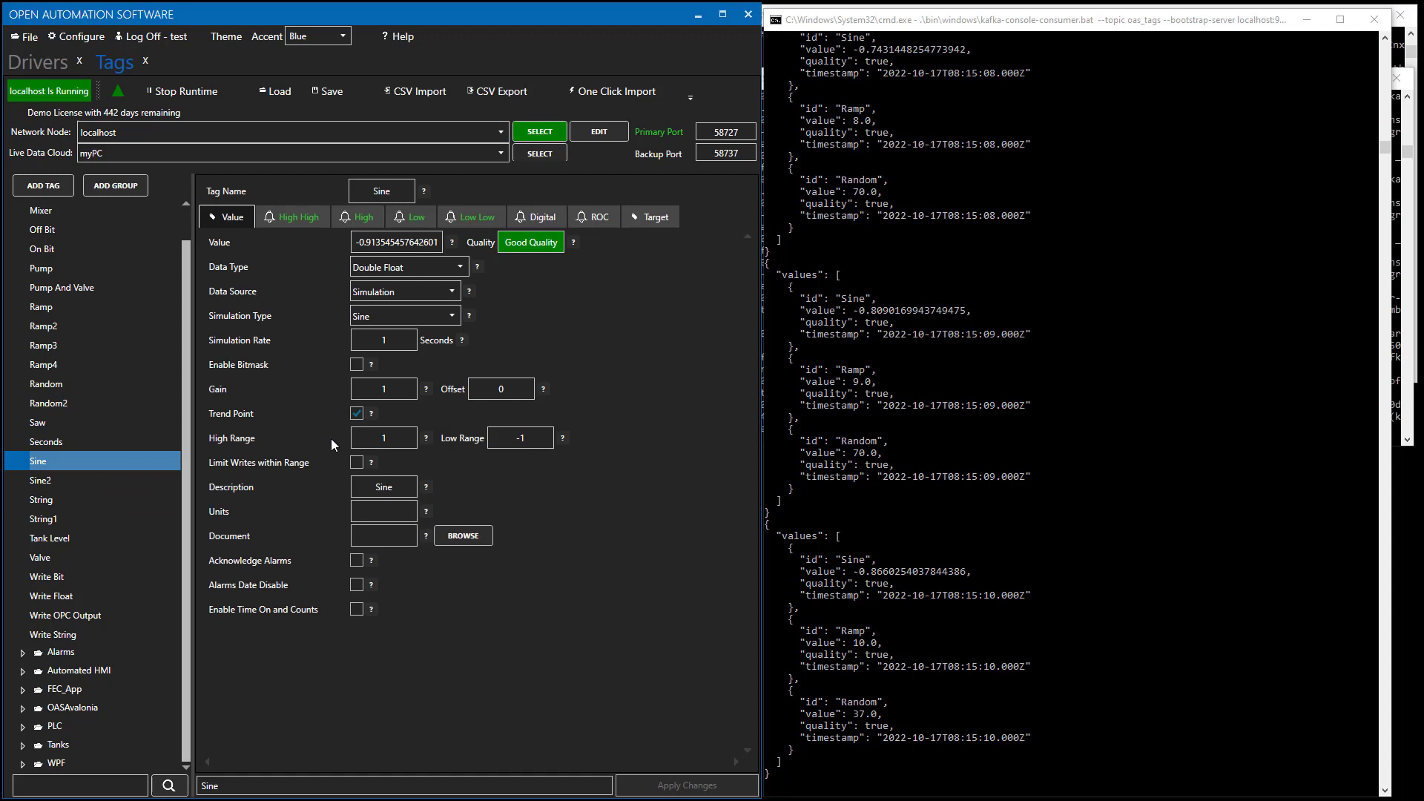
left_click(396, 343)
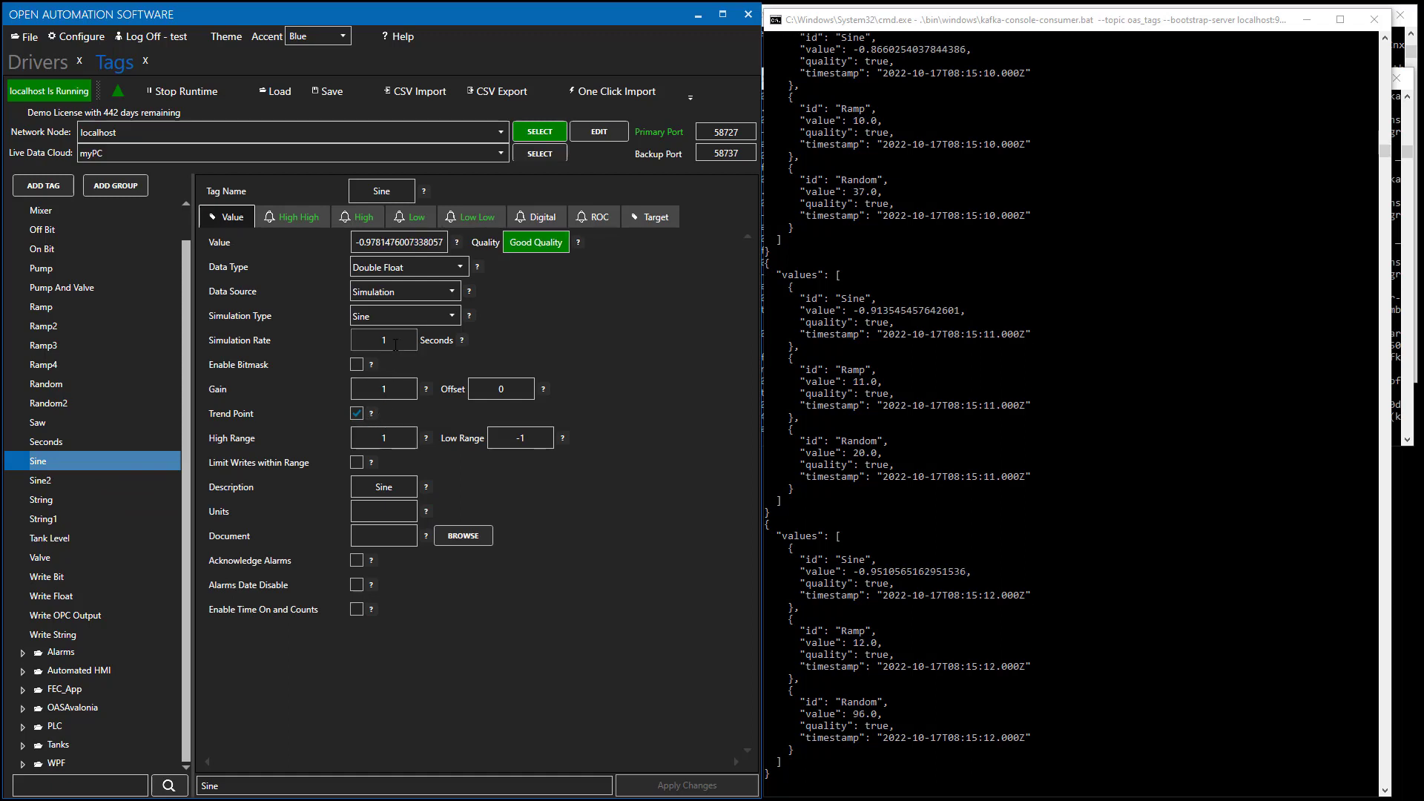
type("0")
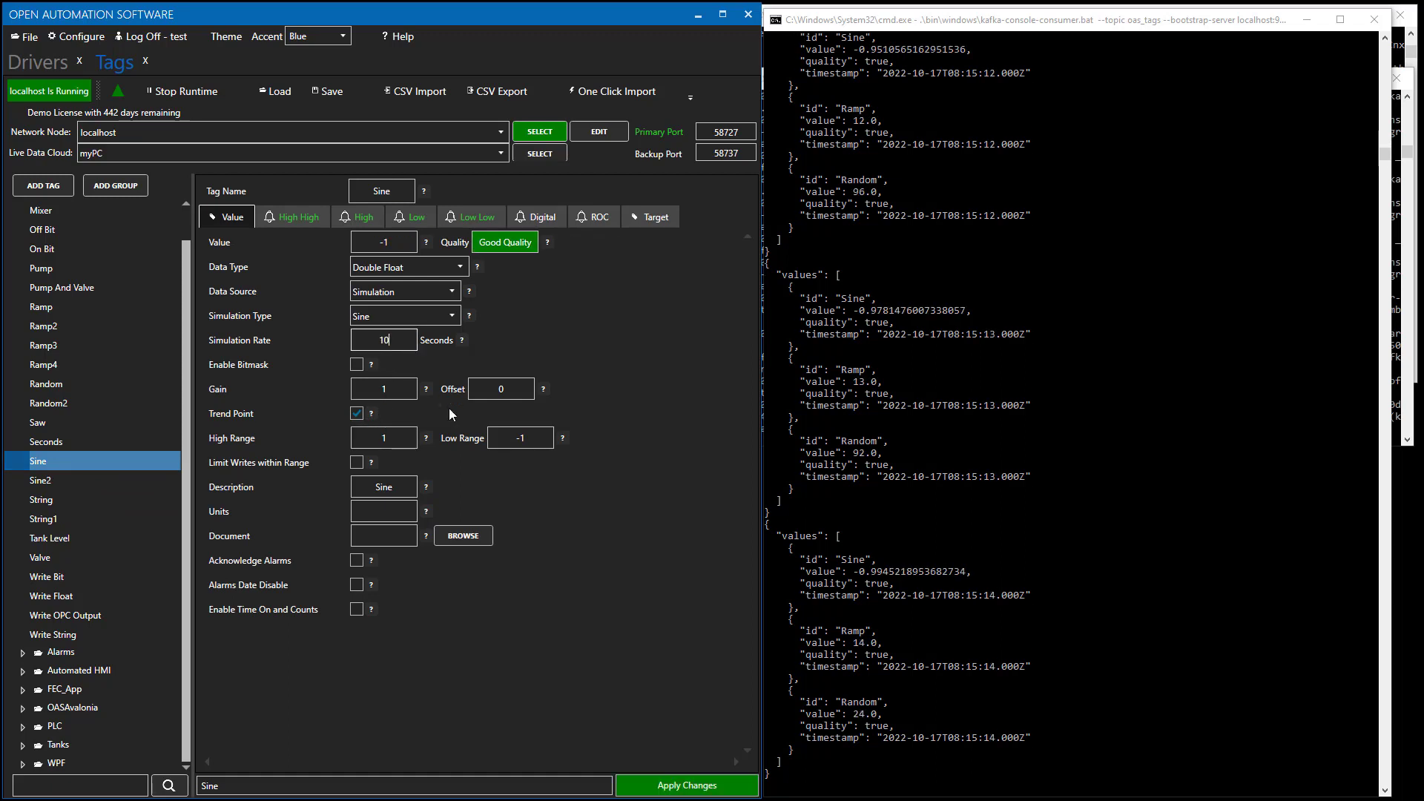
left_click(688, 785)
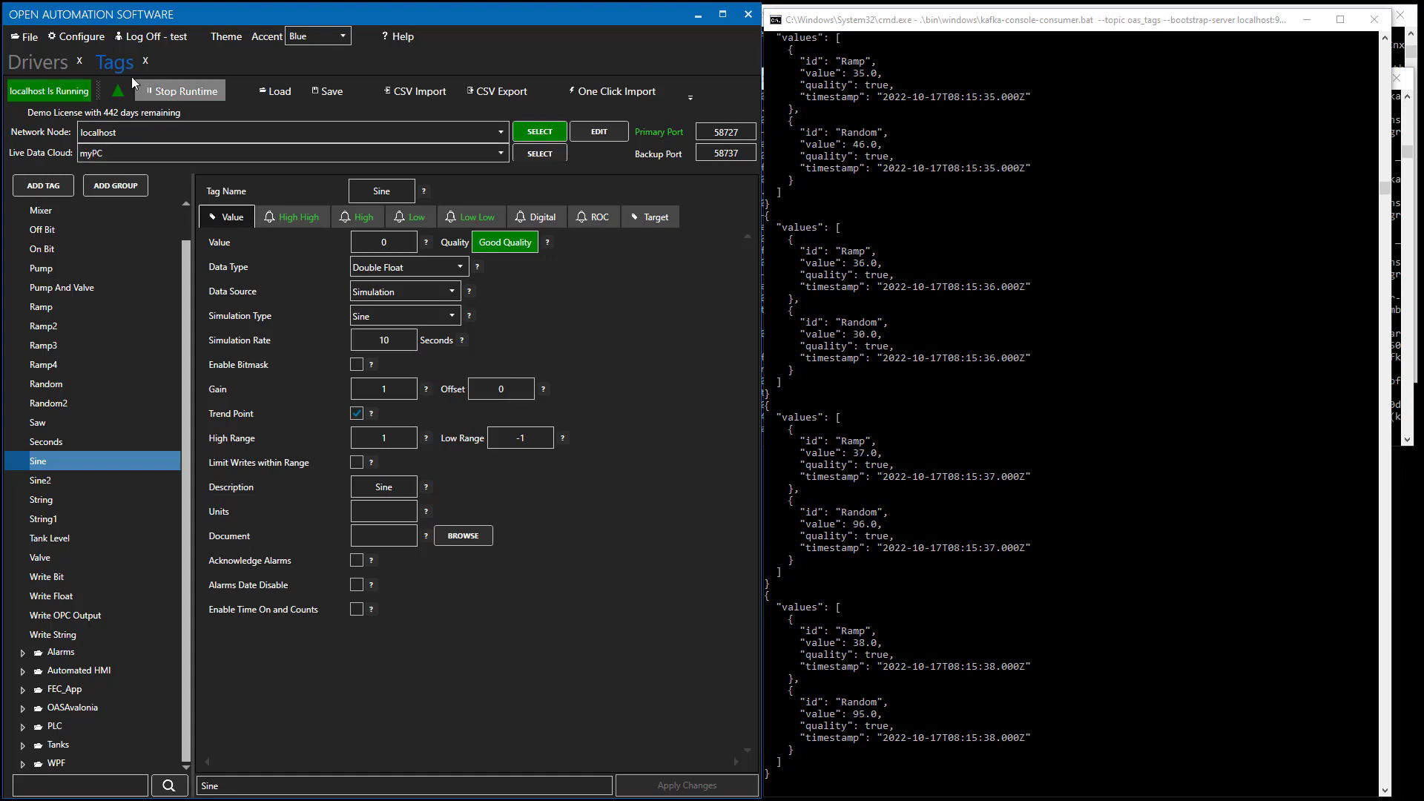
Back in the Kafka driver settings, change Publish Interval from 1 to 10 seconds and apply.
left_click(36, 64)
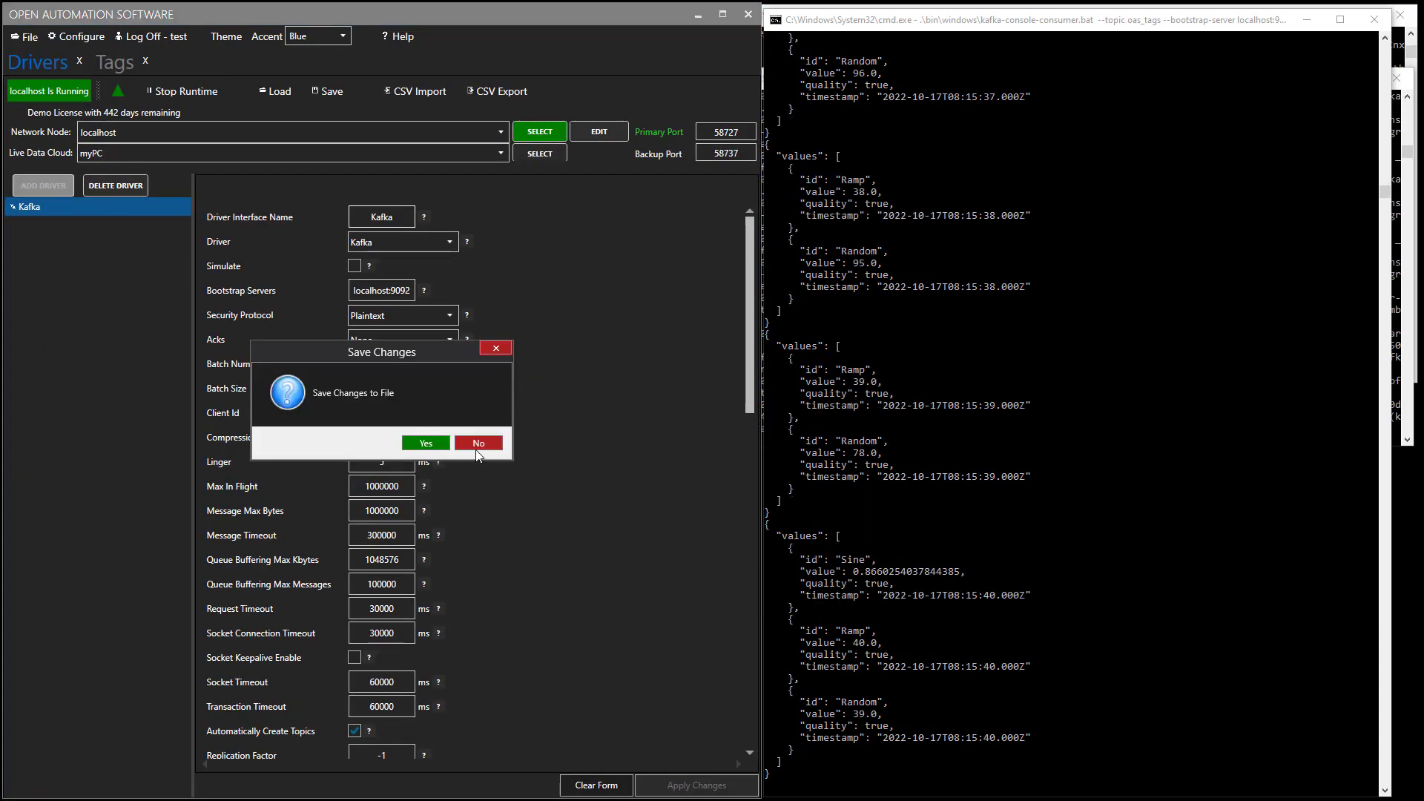
left_click(476, 445)
scroll(599, 567, "down", 3)
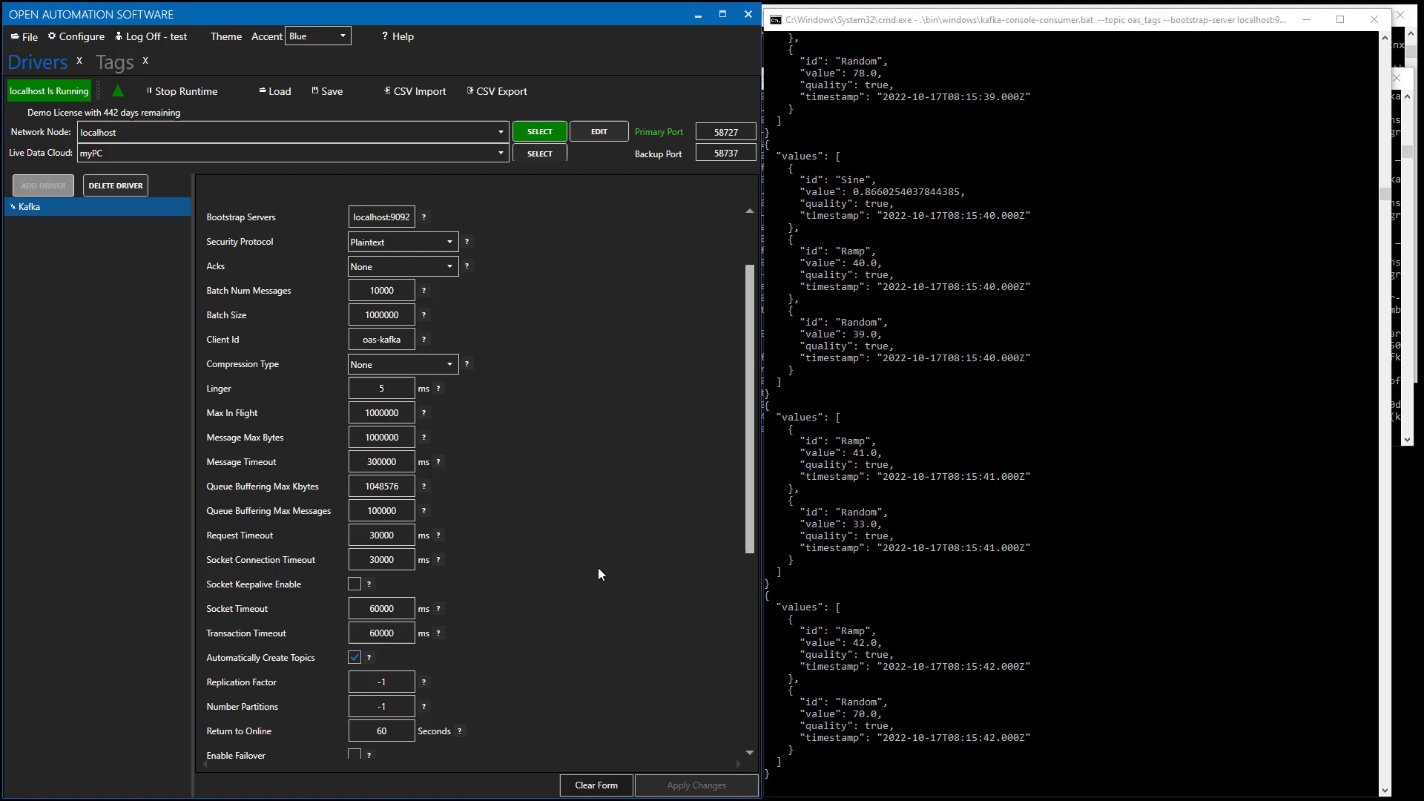
left_click(749, 663)
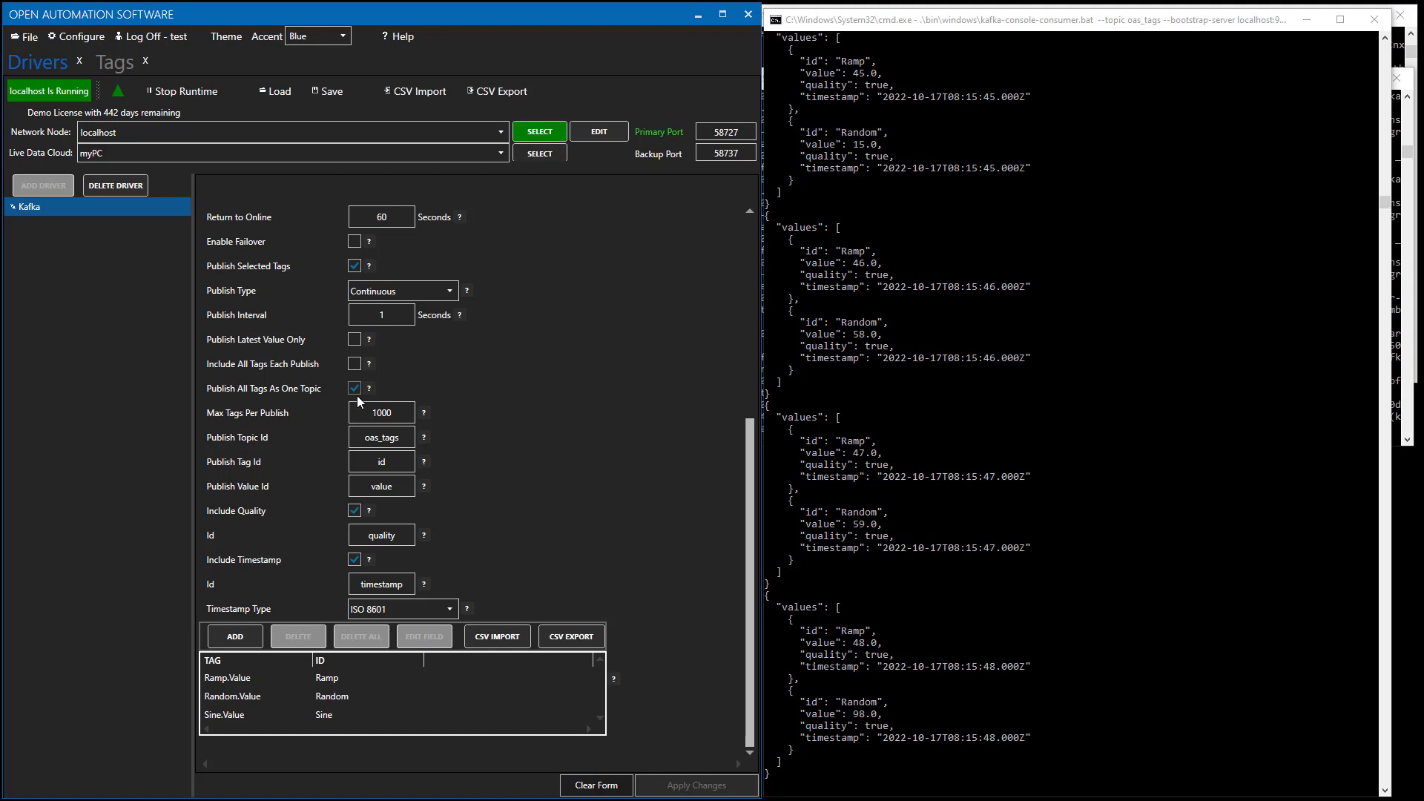
left_click(398, 322)
type("0")
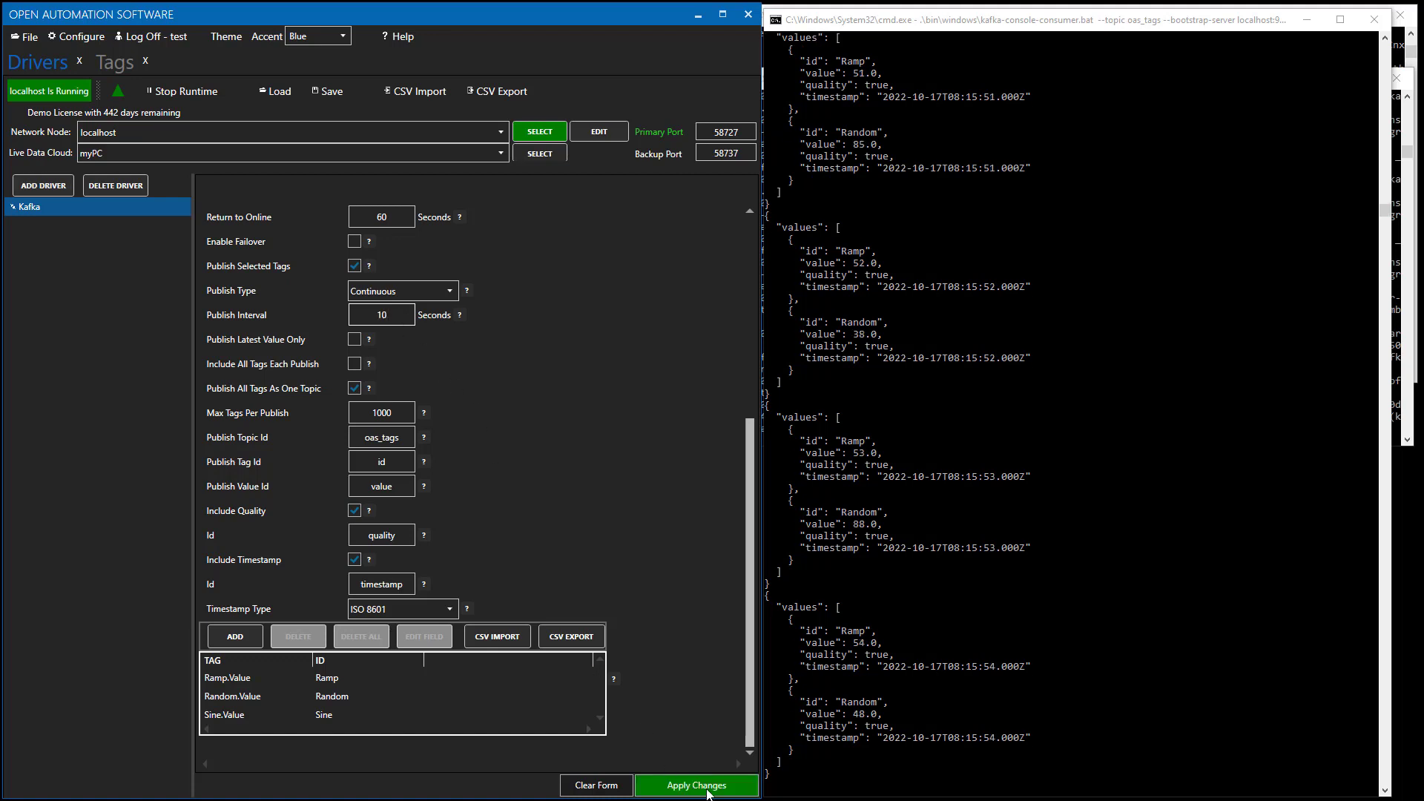
left_click(708, 790)
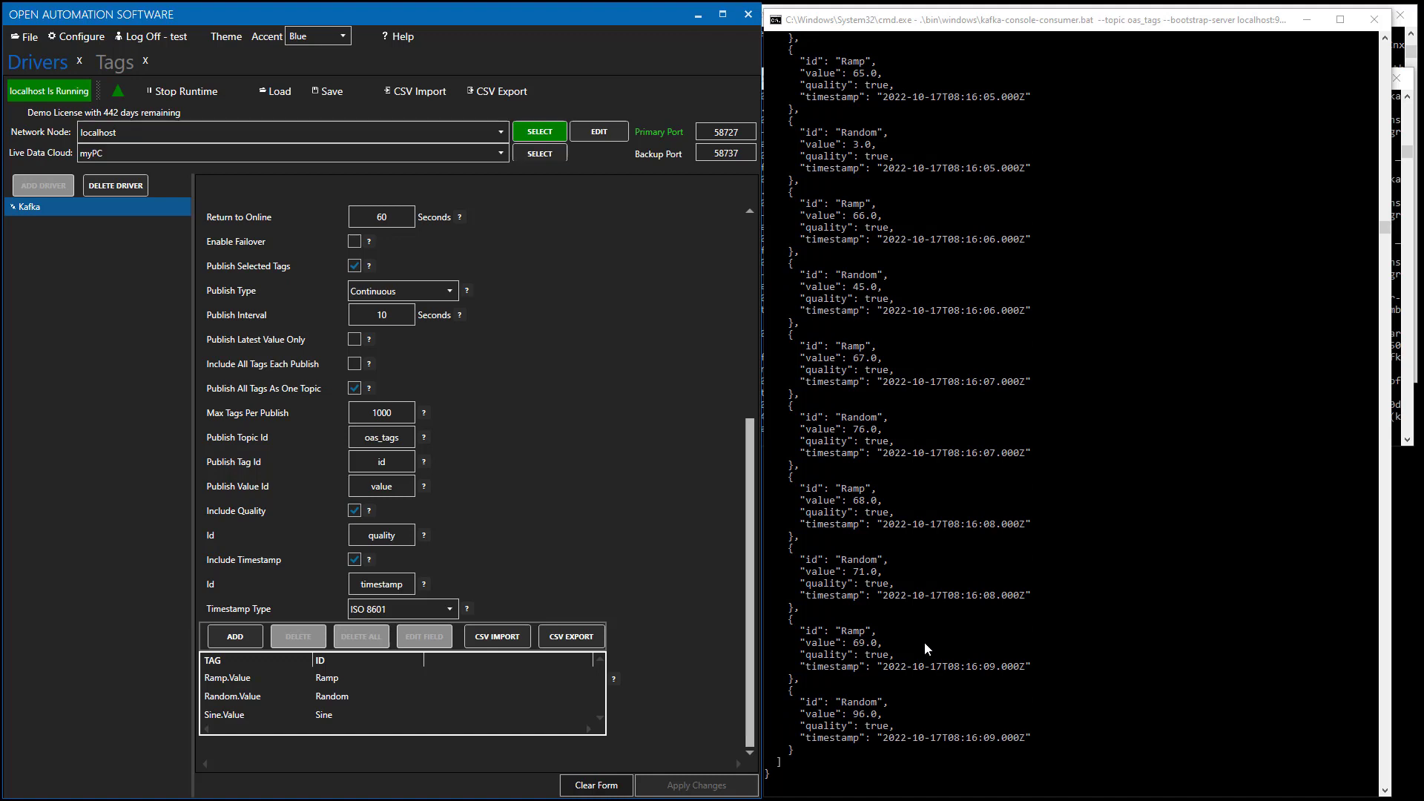
Stop the OAS engine runtime with confirmation, review the console output, then start it again.
left_click(181, 91)
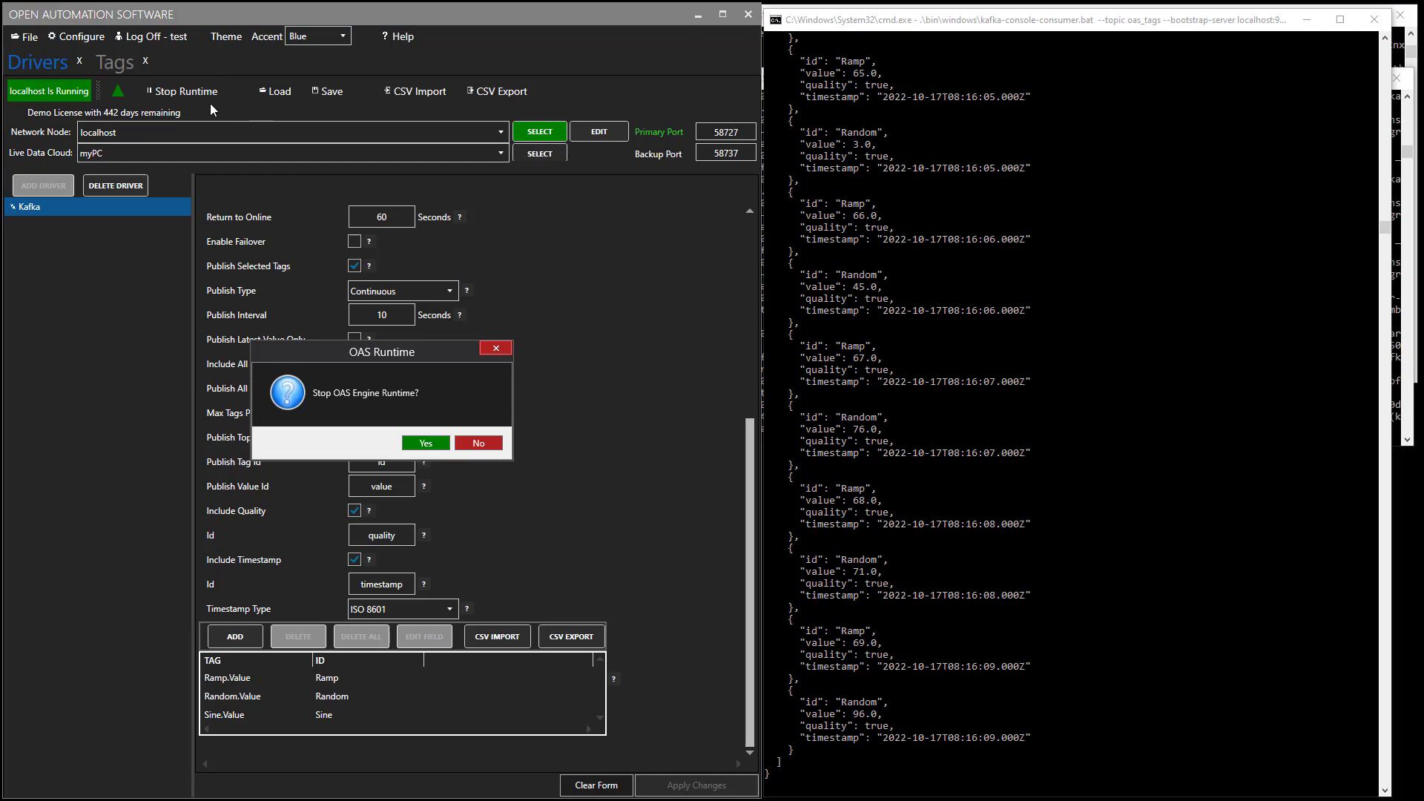
left_click(439, 446)
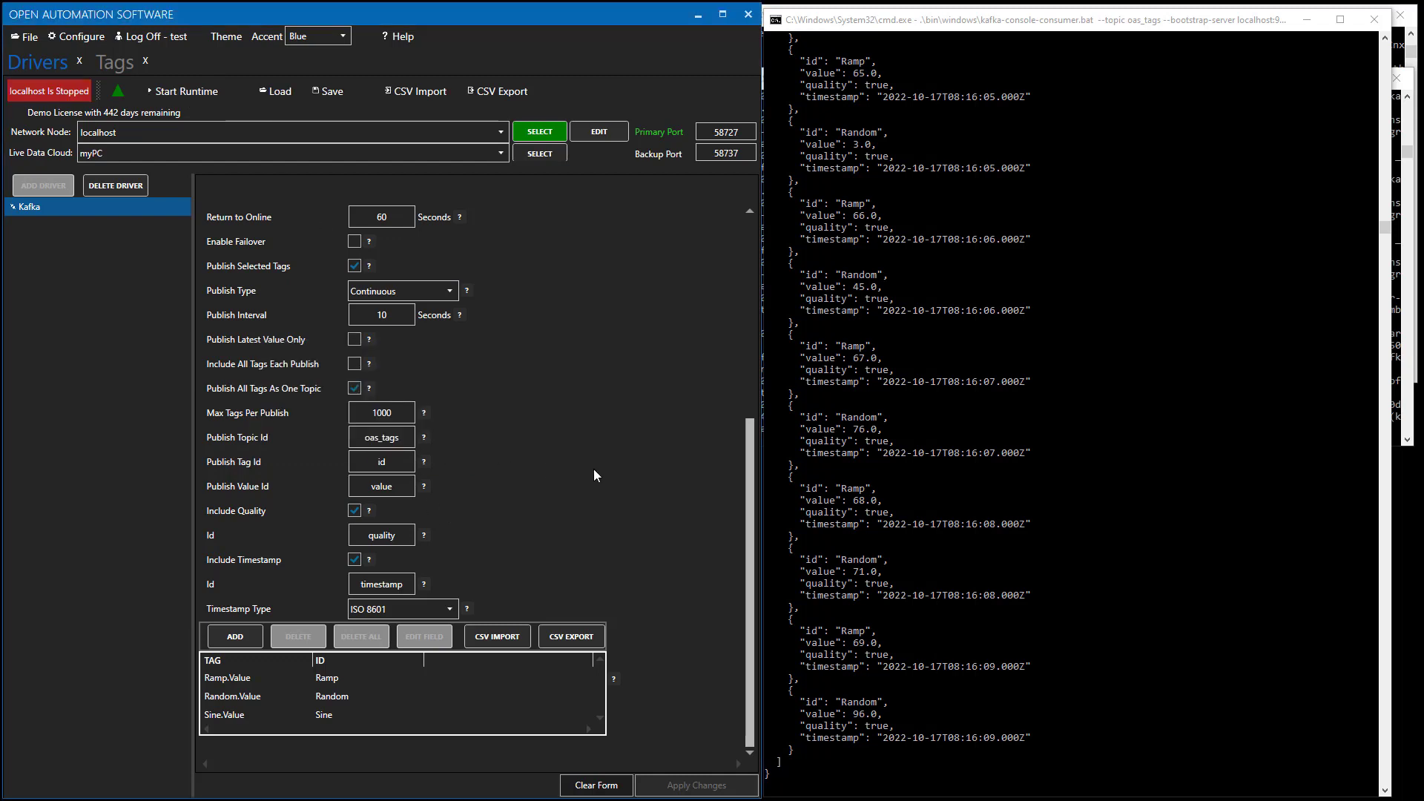
scroll(937, 518, "up", 5)
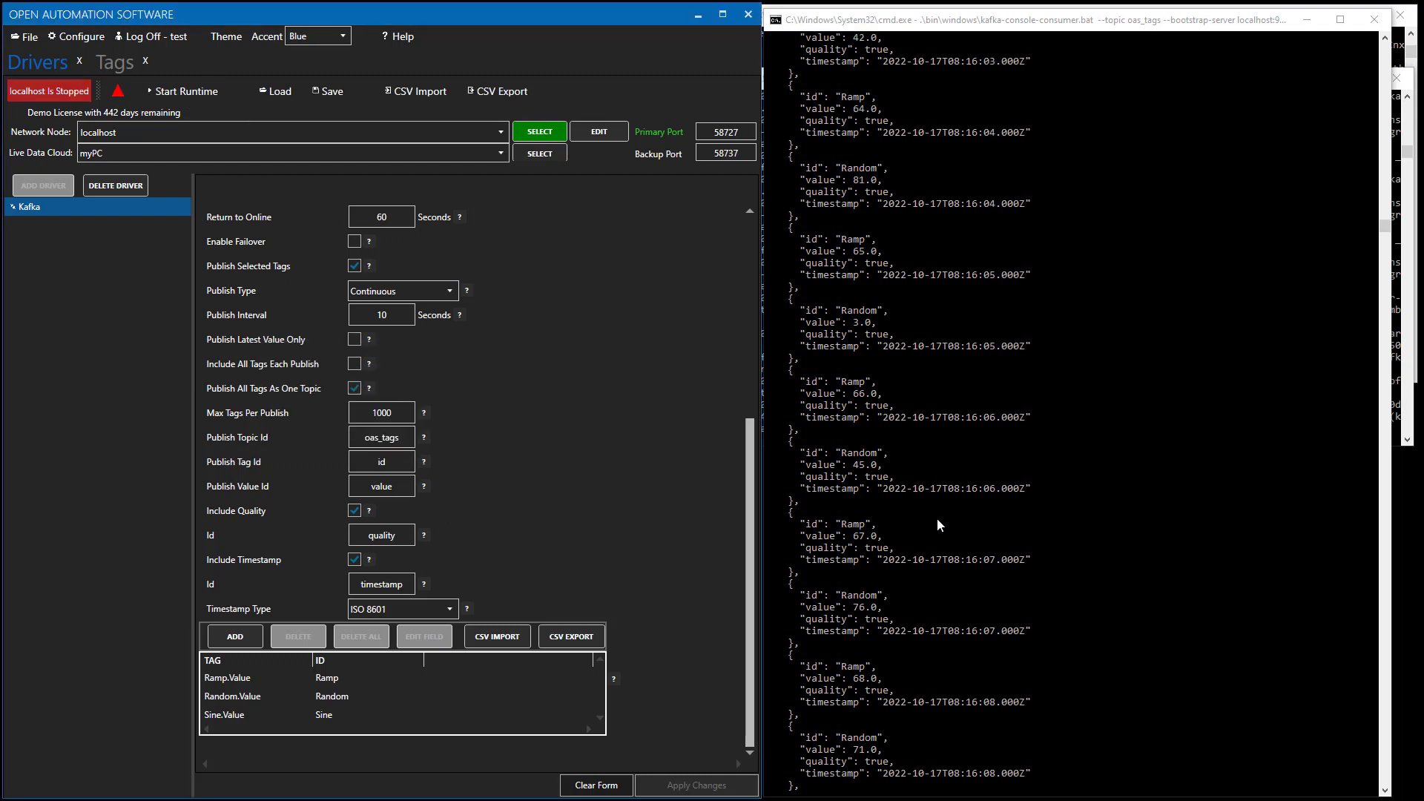
scroll(937, 524, "up", 15)
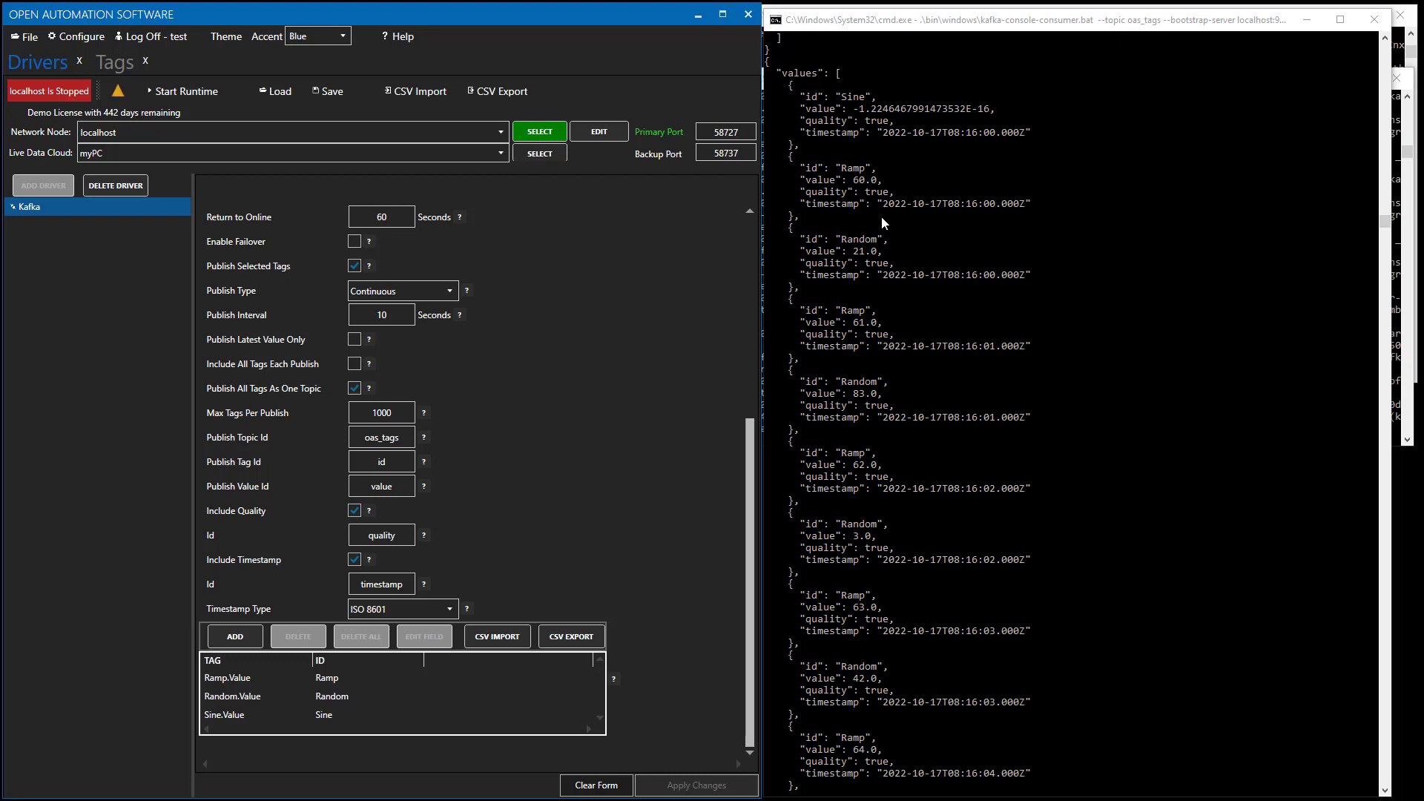
scroll(882, 217, "down", 3)
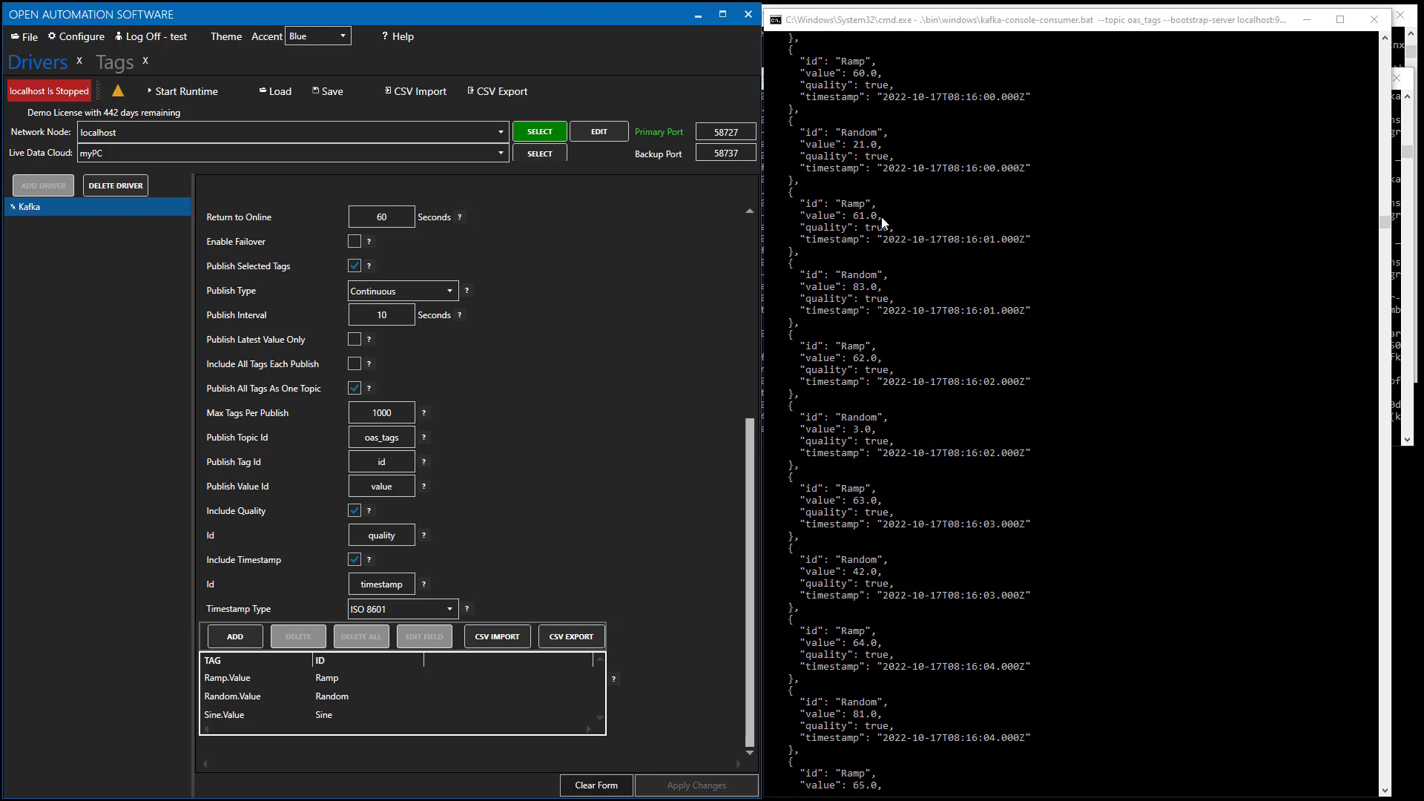
scroll(882, 216, "down", 12)
scroll(882, 216, "down", 6)
scroll(882, 222, "down", 6)
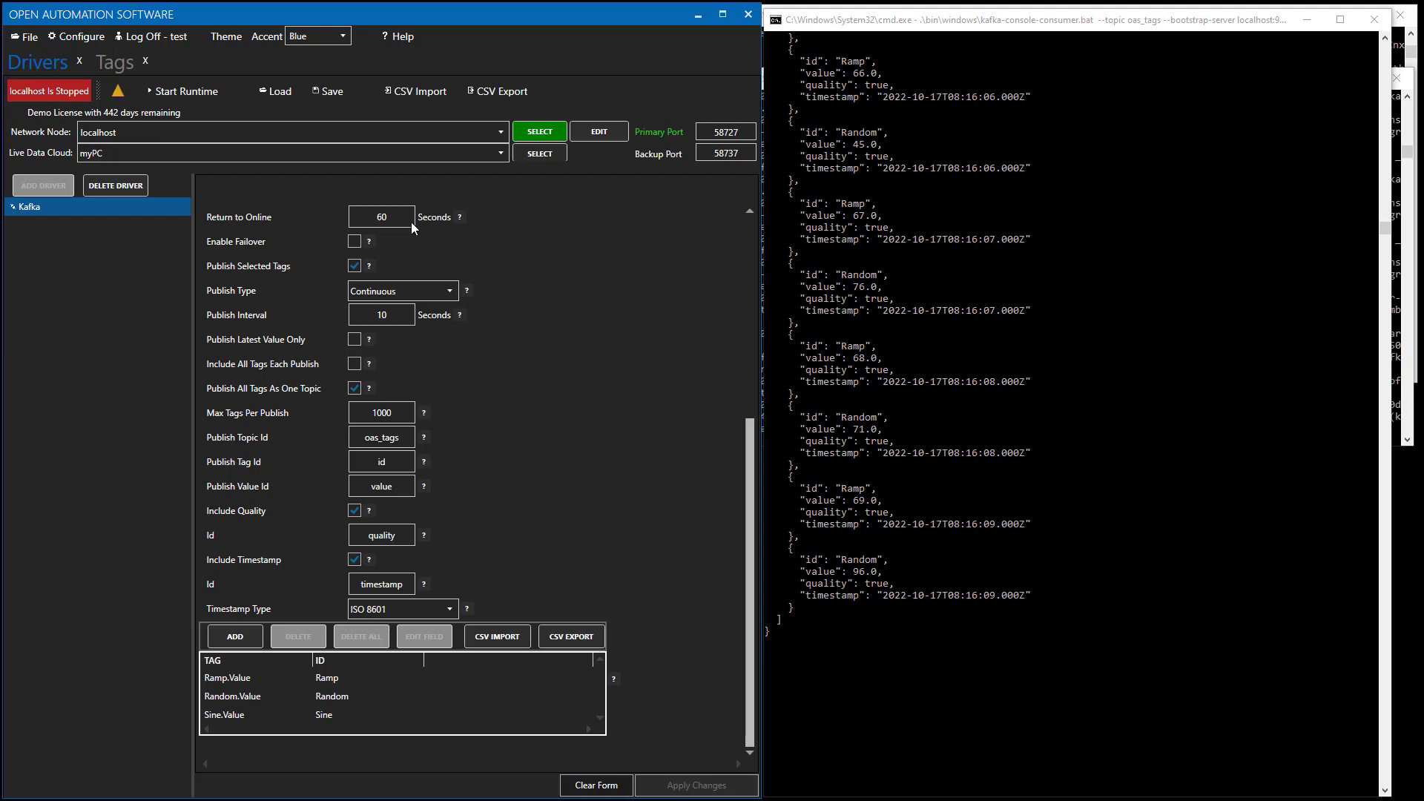
left_click(198, 91)
Change the Kafka Publish Interval from 10 back to 1 second and apply.
scroll(495, 415, "up", 3)
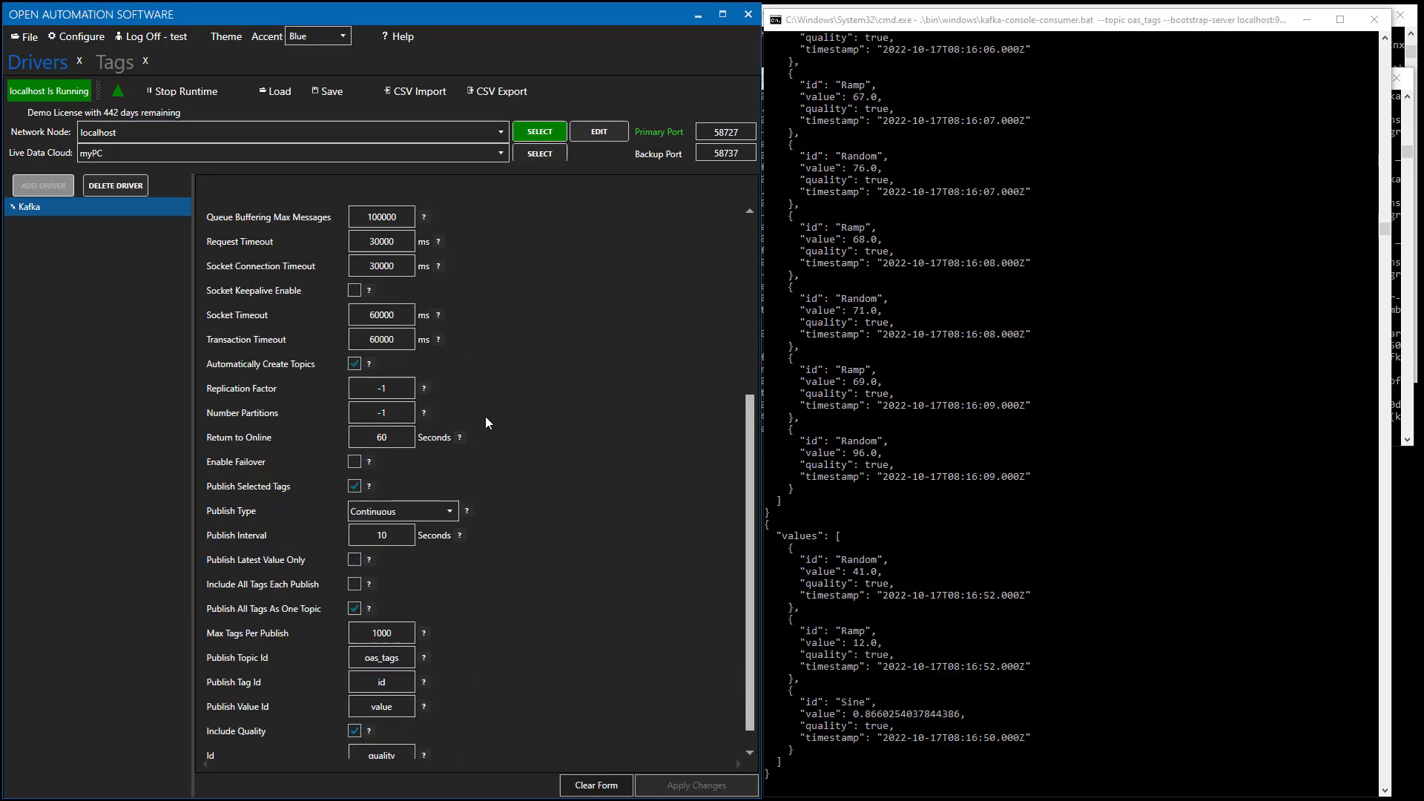
scroll(490, 473, "down", 3)
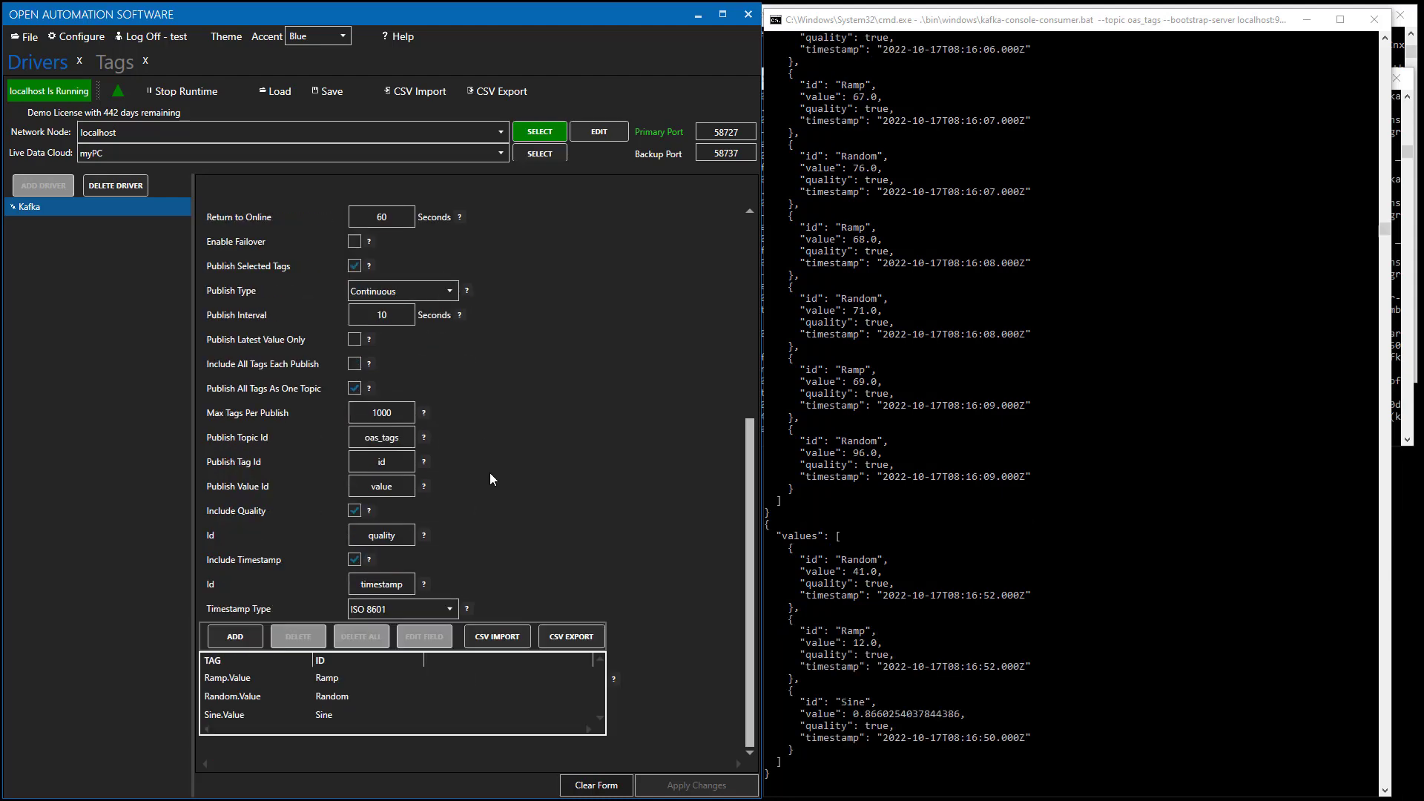
left_click(407, 319)
key("BackSpace")
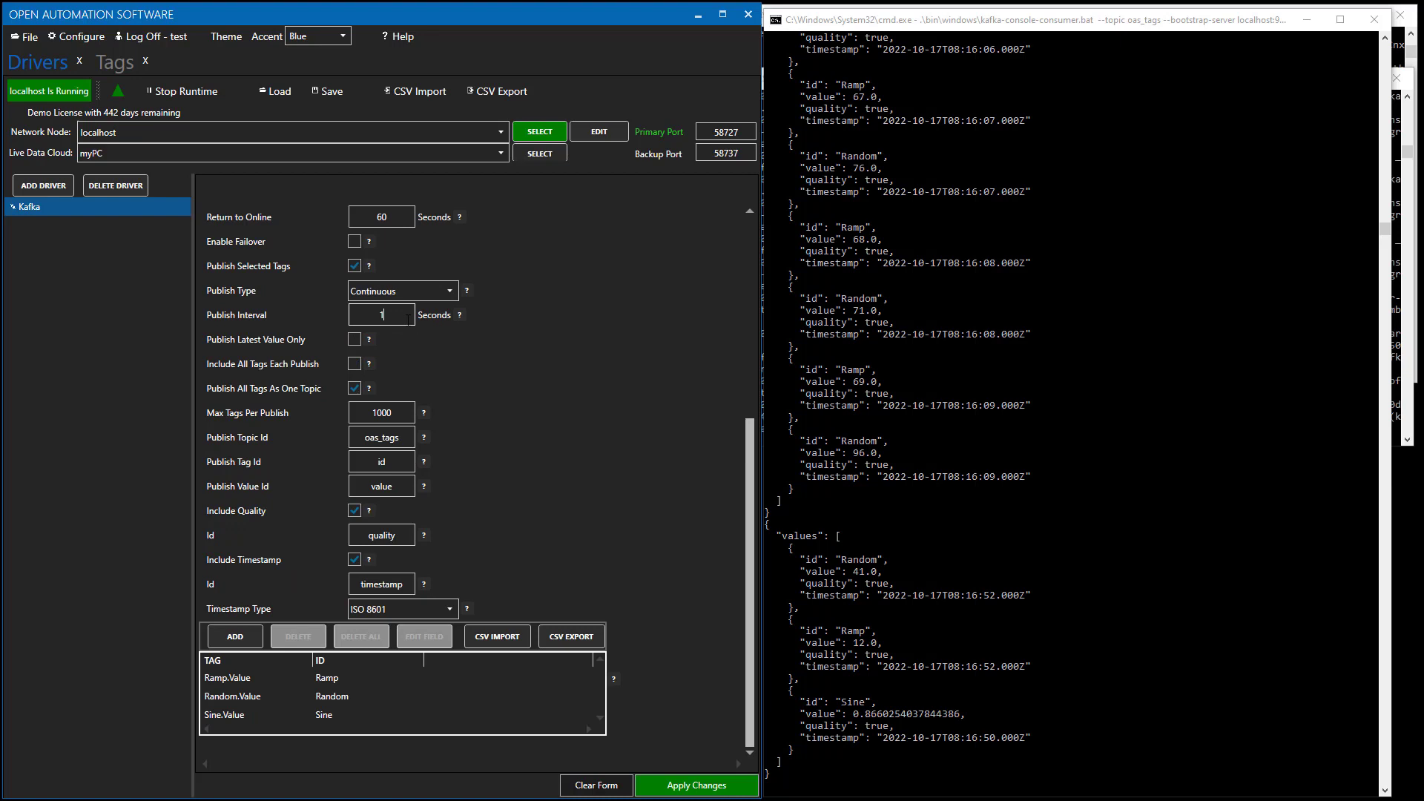
left_click(681, 786)
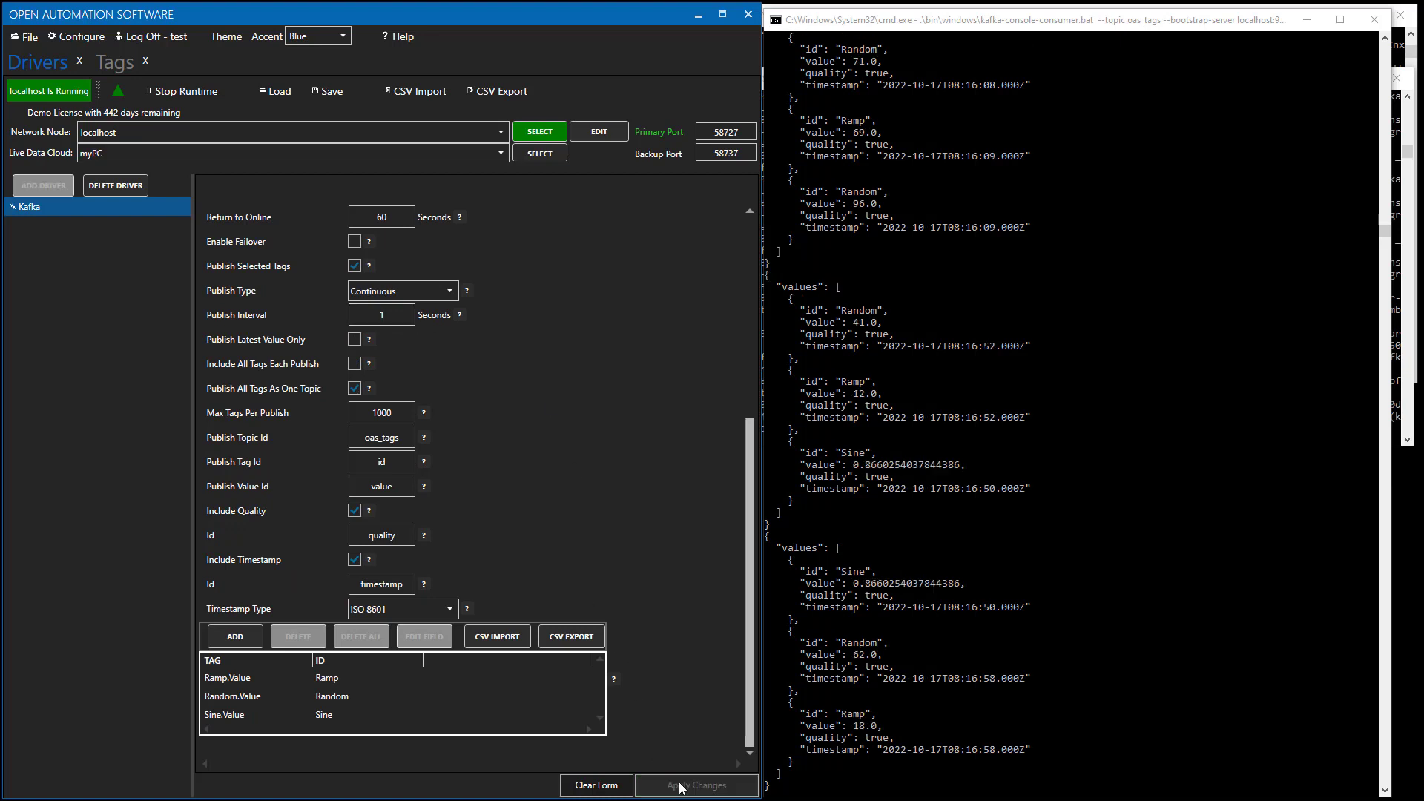
Without saving, add a new tag named A under the Tags root.
left_click(124, 66)
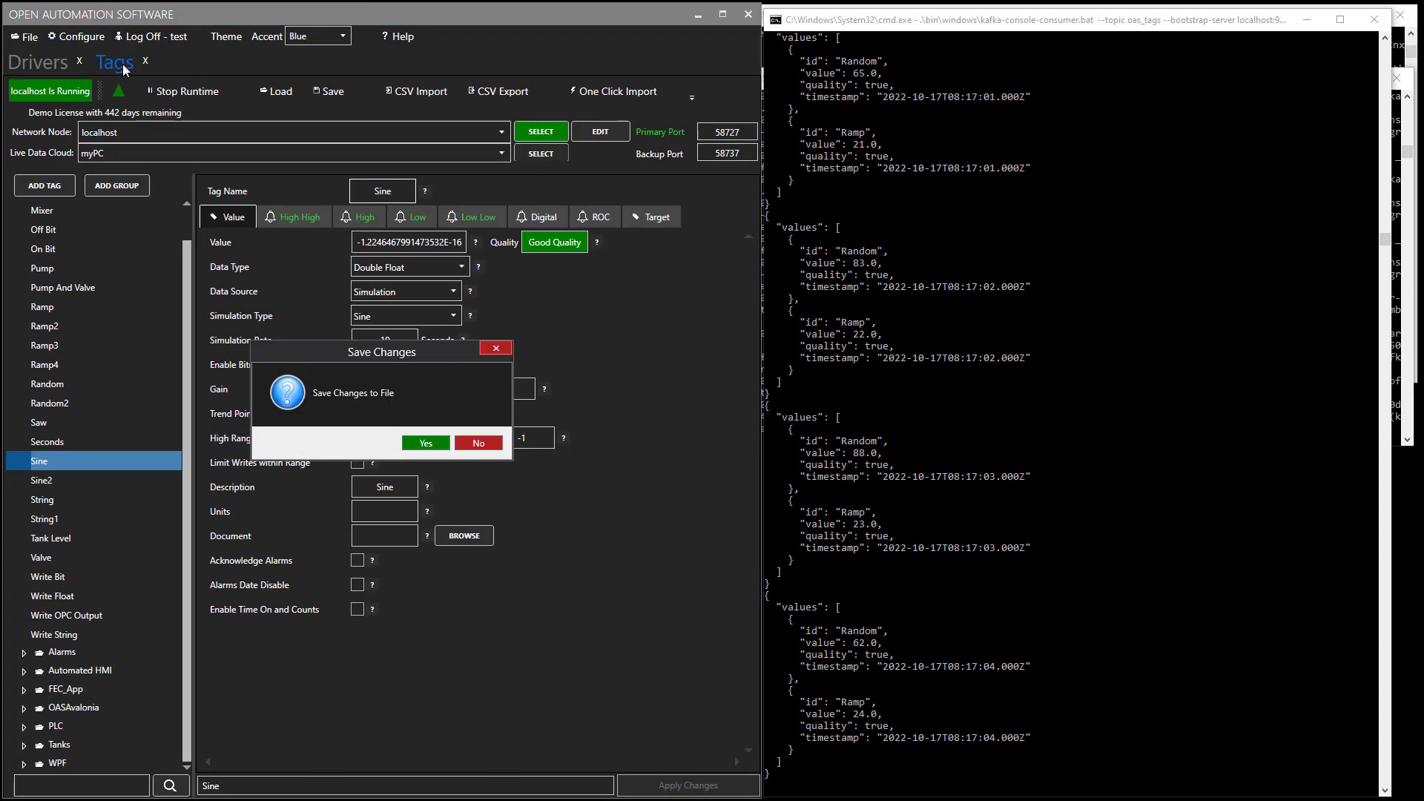
left_click(486, 444)
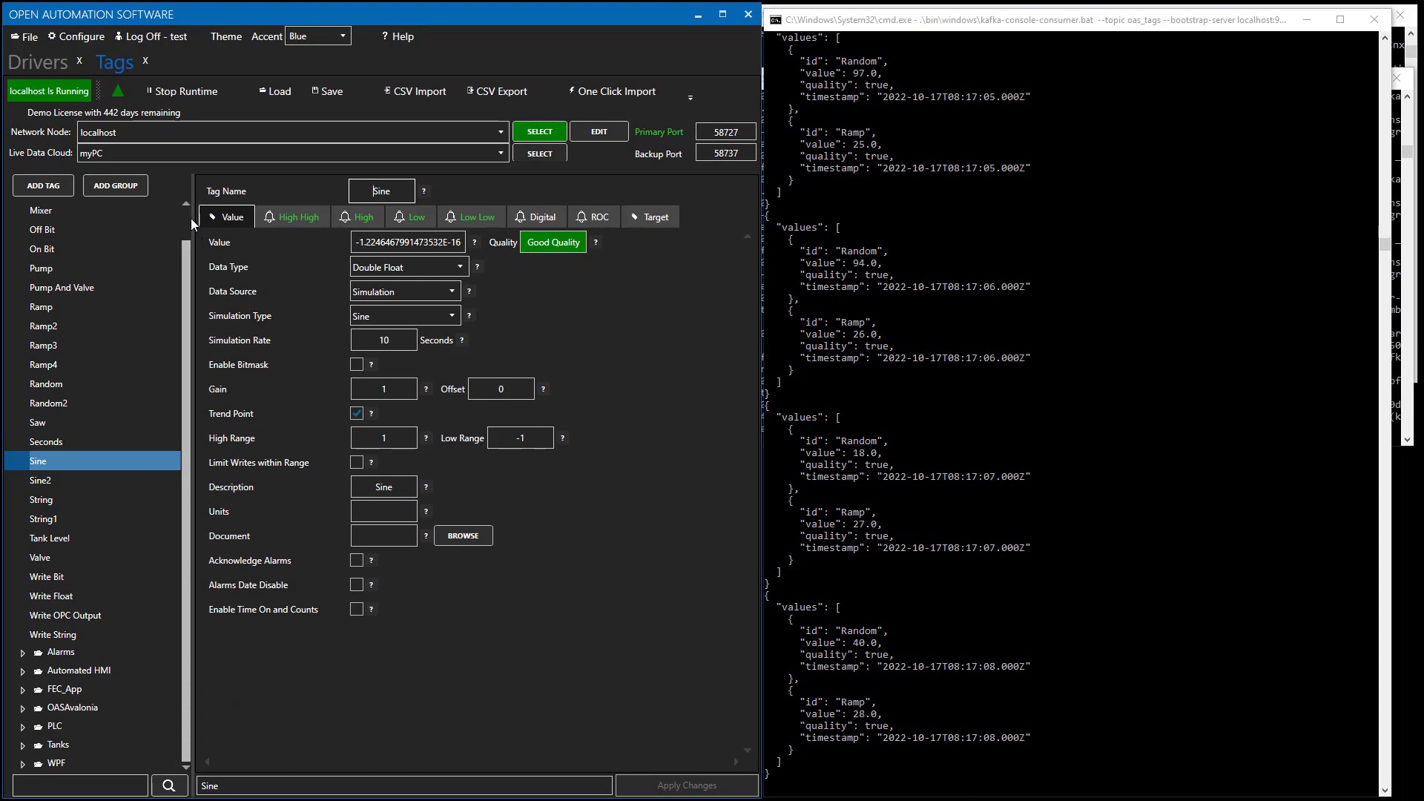
scroll(189, 216, "up", 1)
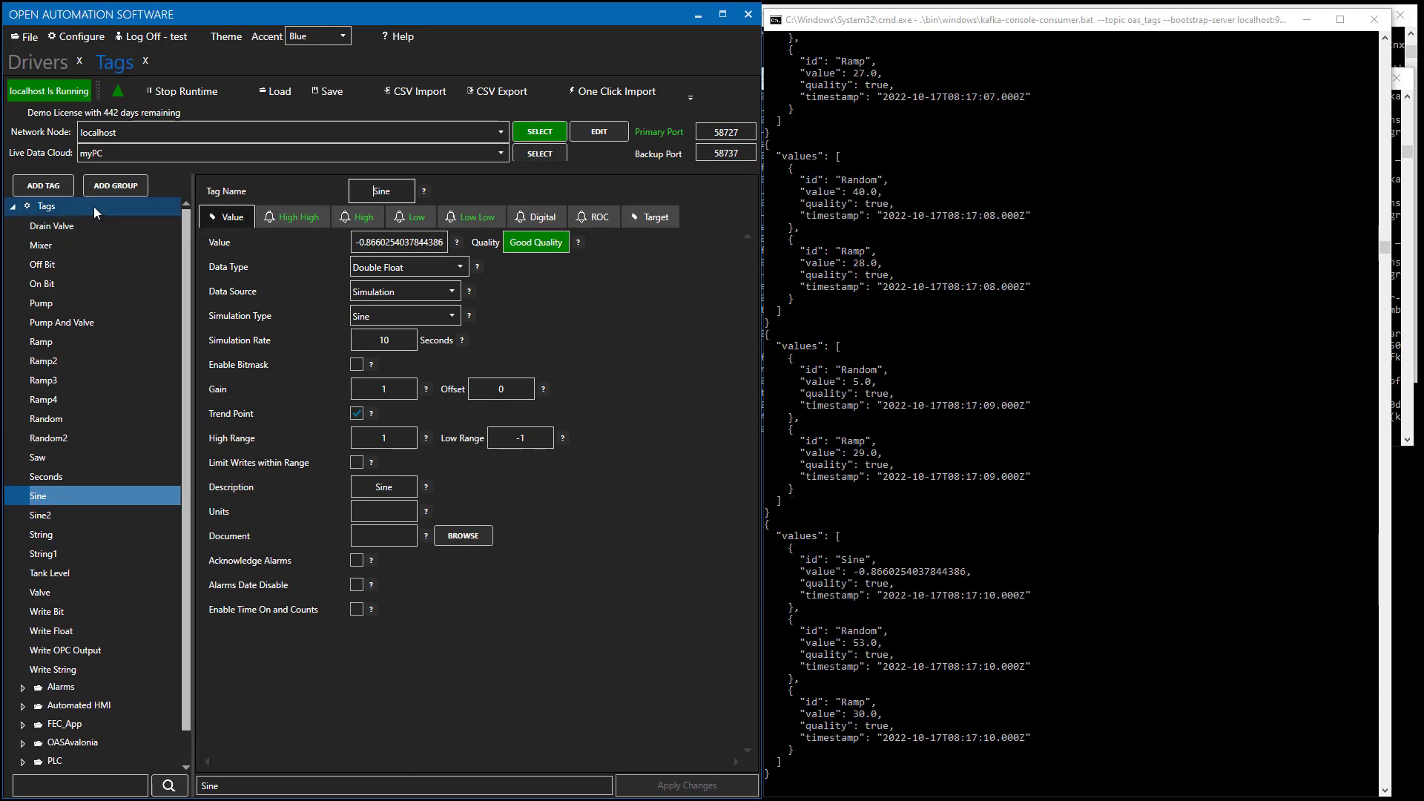
left_click(65, 209)
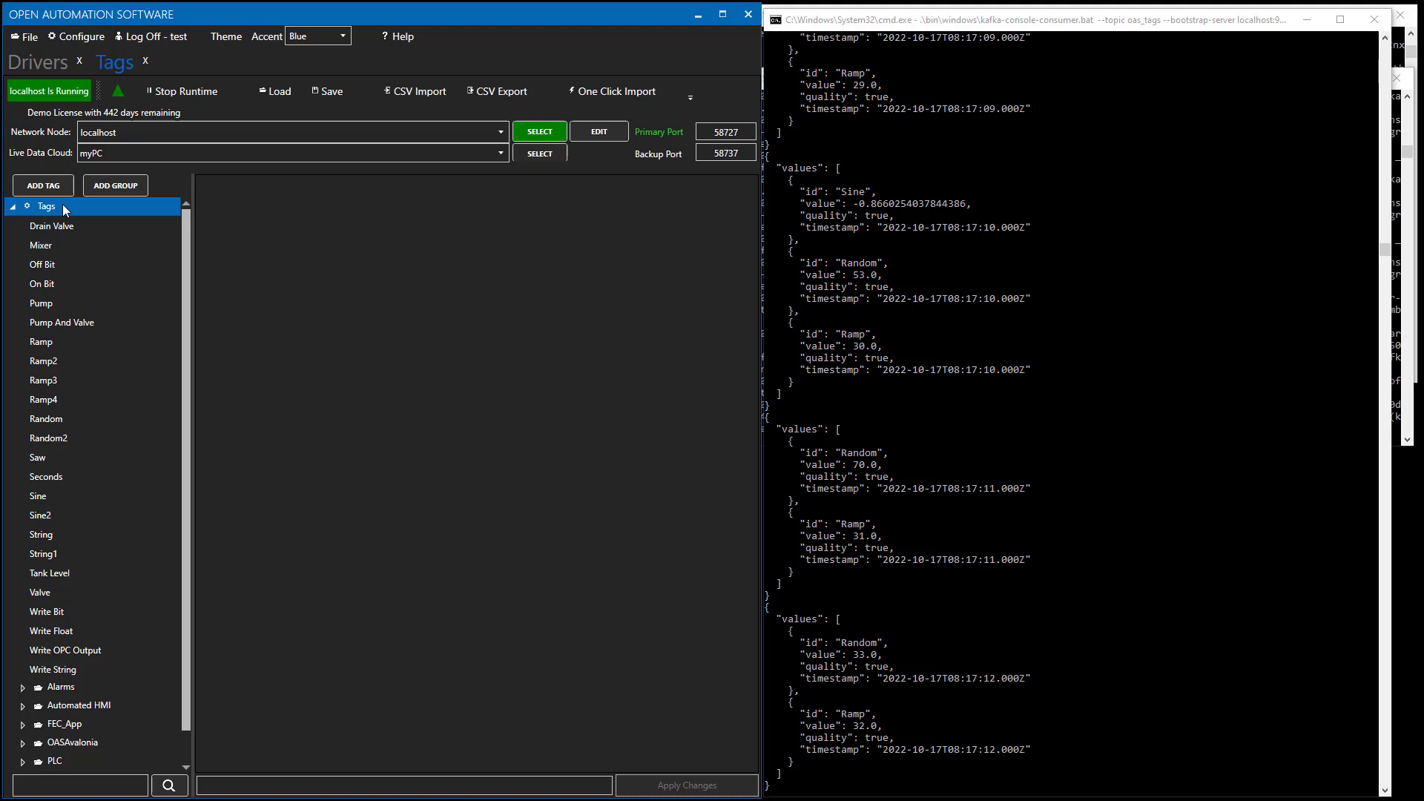
left_click(43, 186)
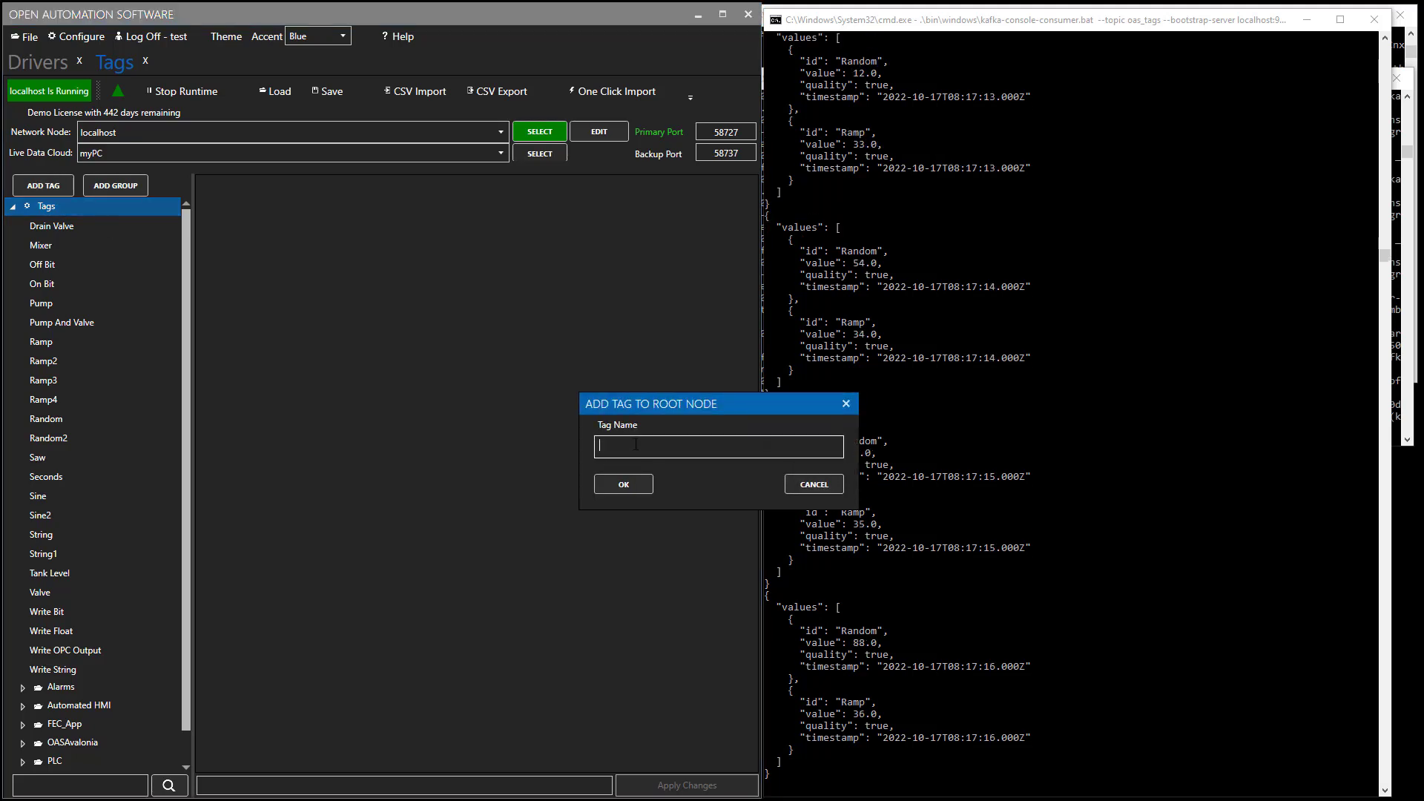
key("Return")
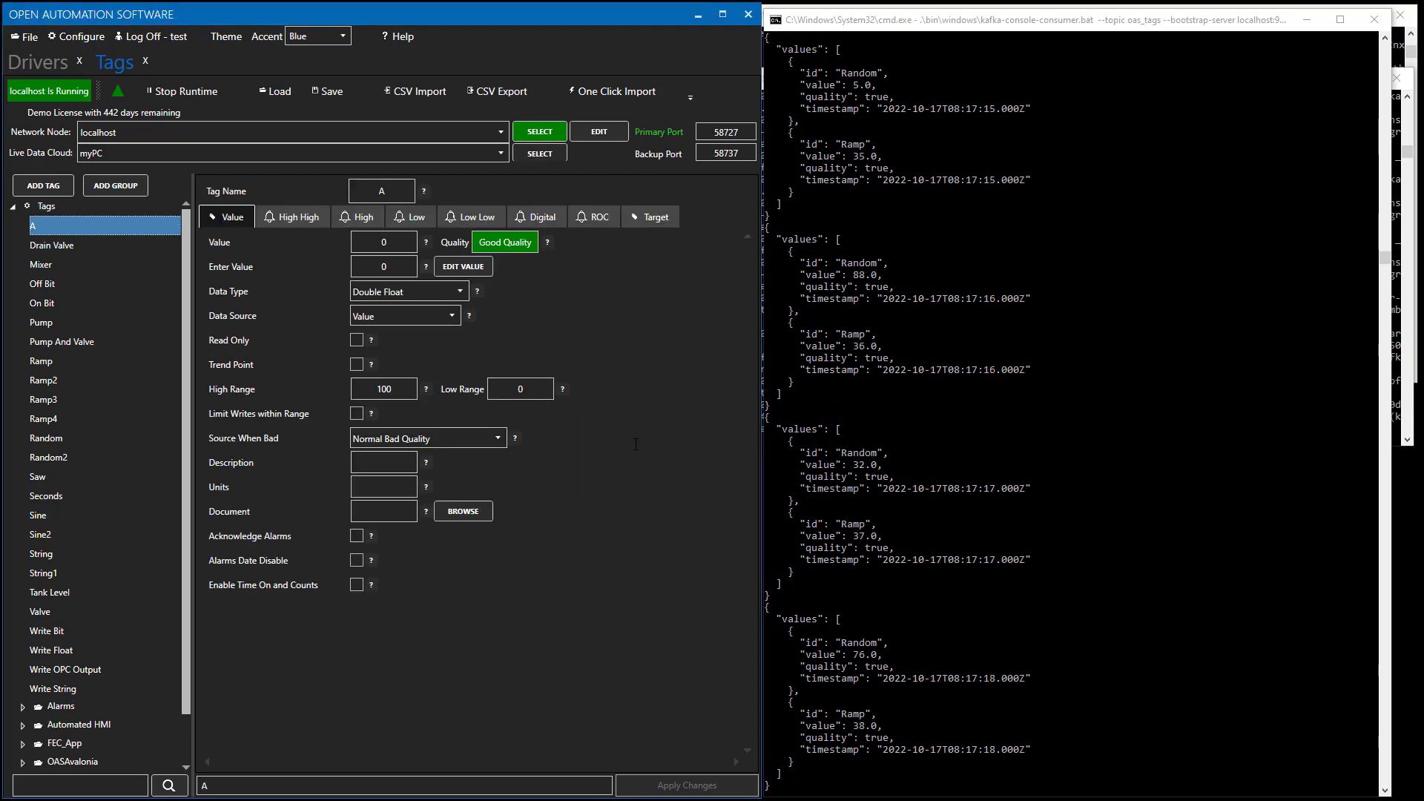
Give tag A Data Type JSON, Data Source Kafka and Topic oas_tags, then apply.
left_click(461, 293)
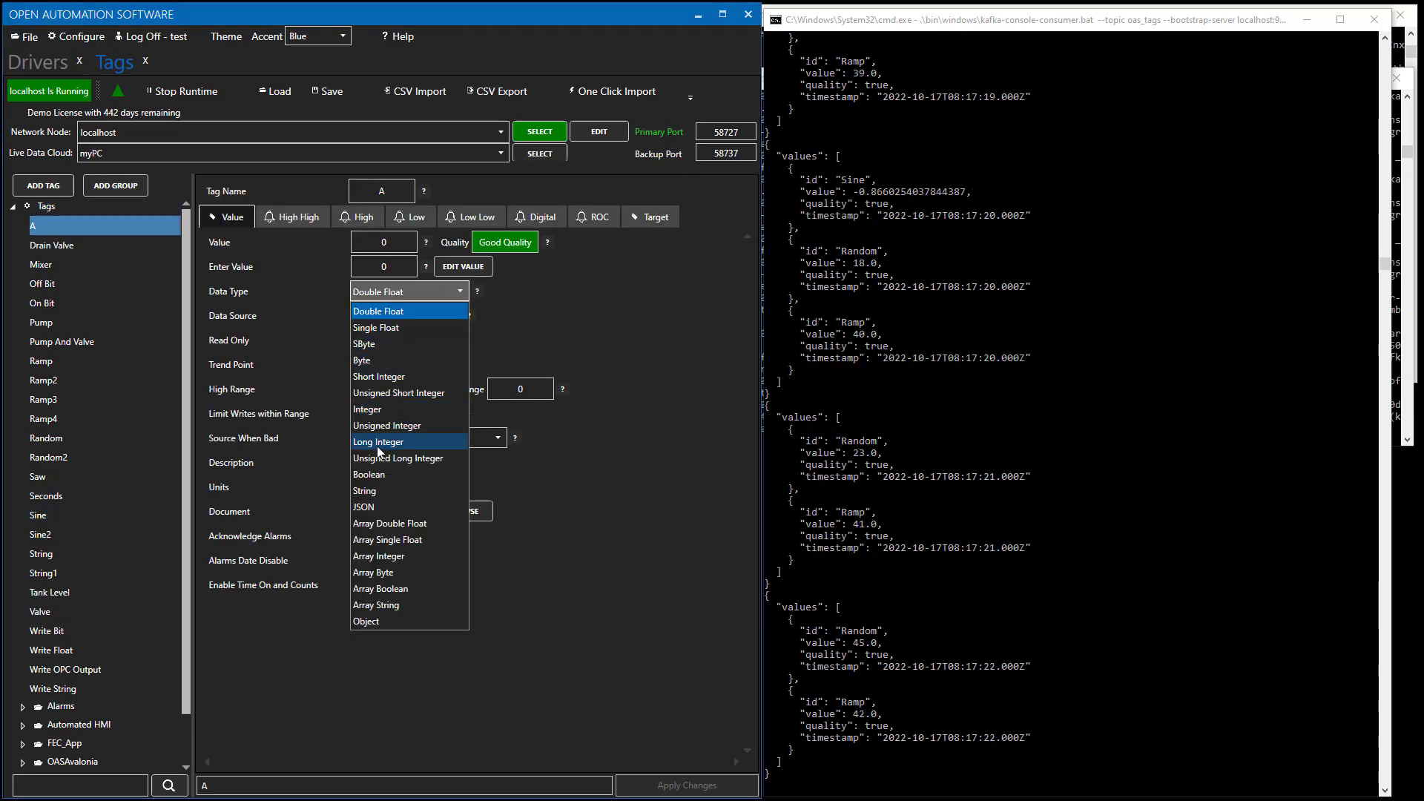
left_click(376, 506)
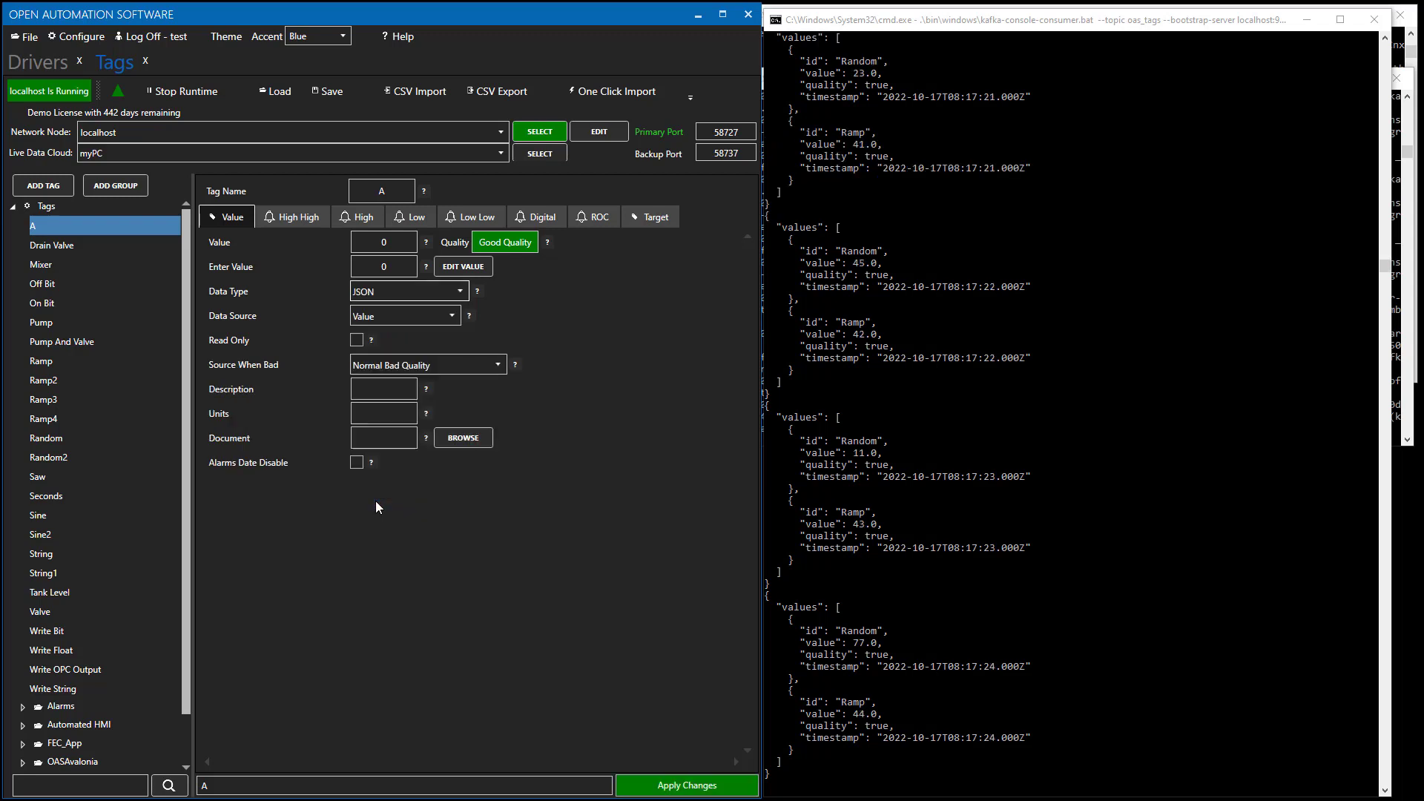
left_click(446, 317)
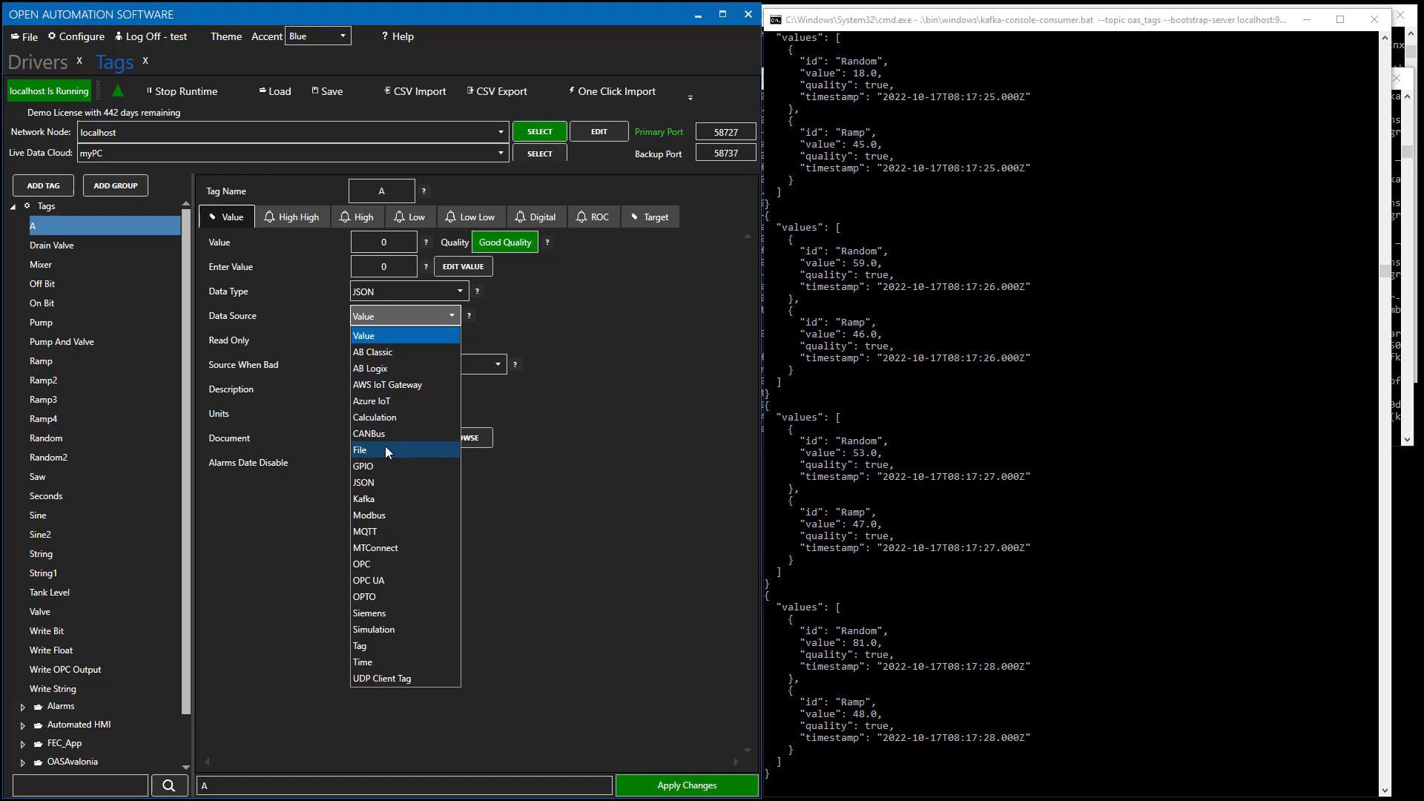
left_click(377, 494)
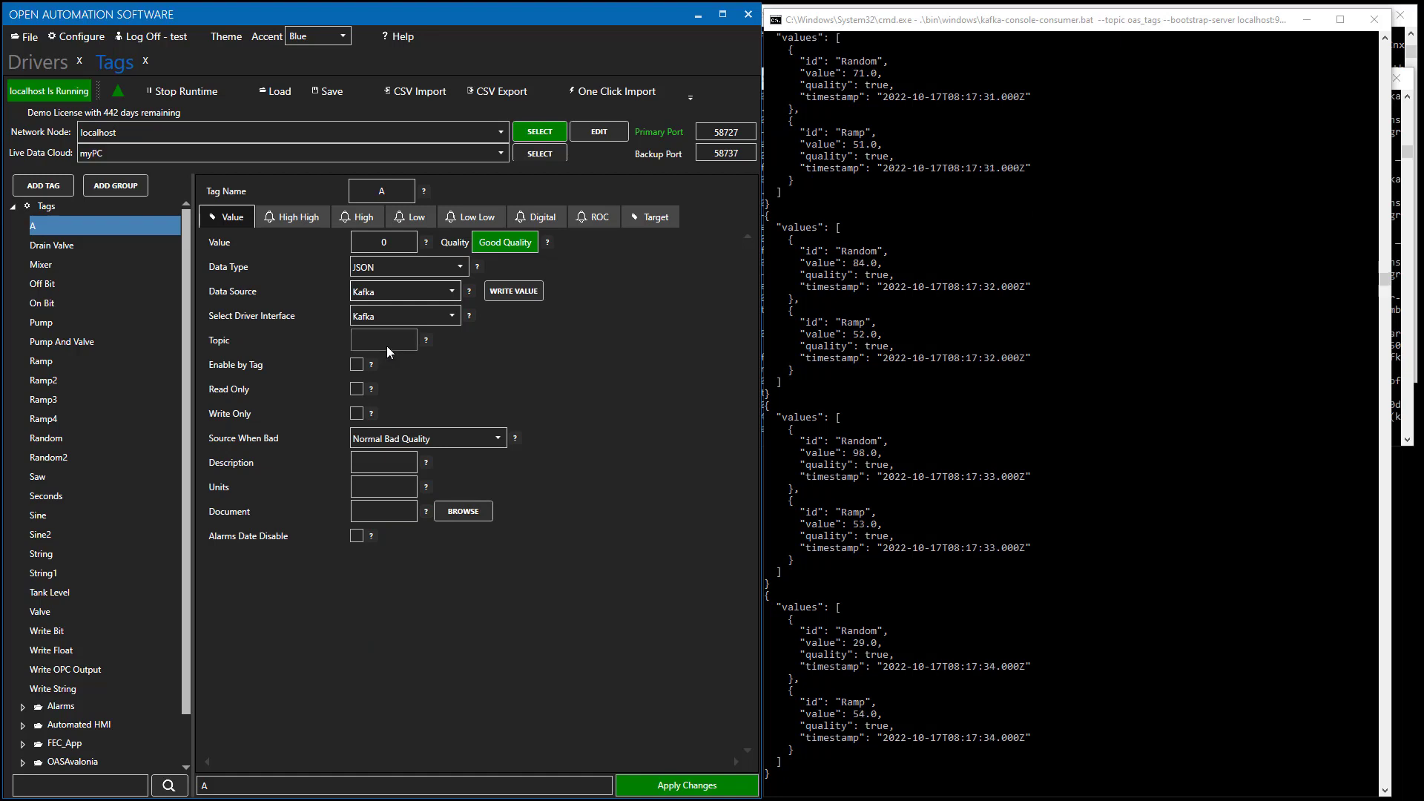
type("oas")
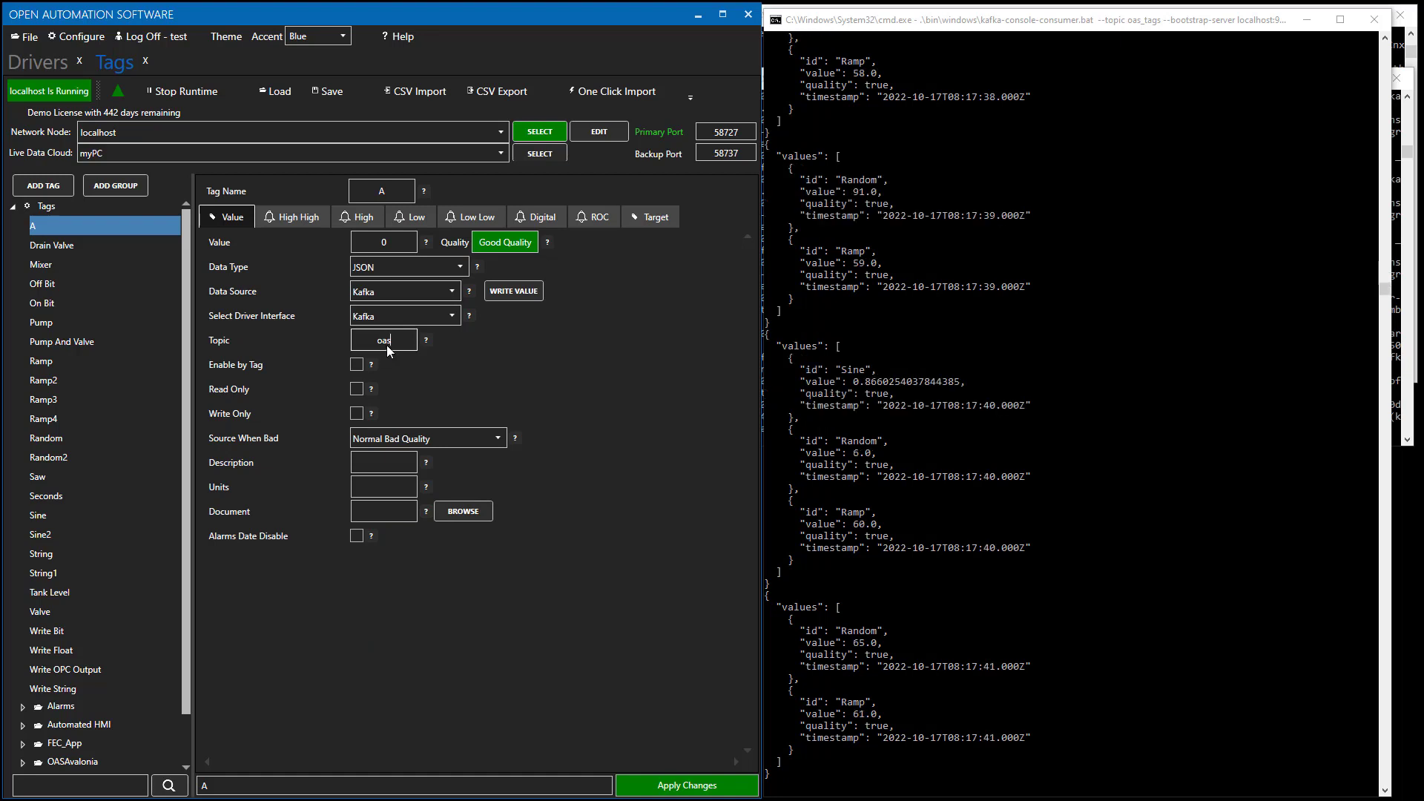
type("_tags")
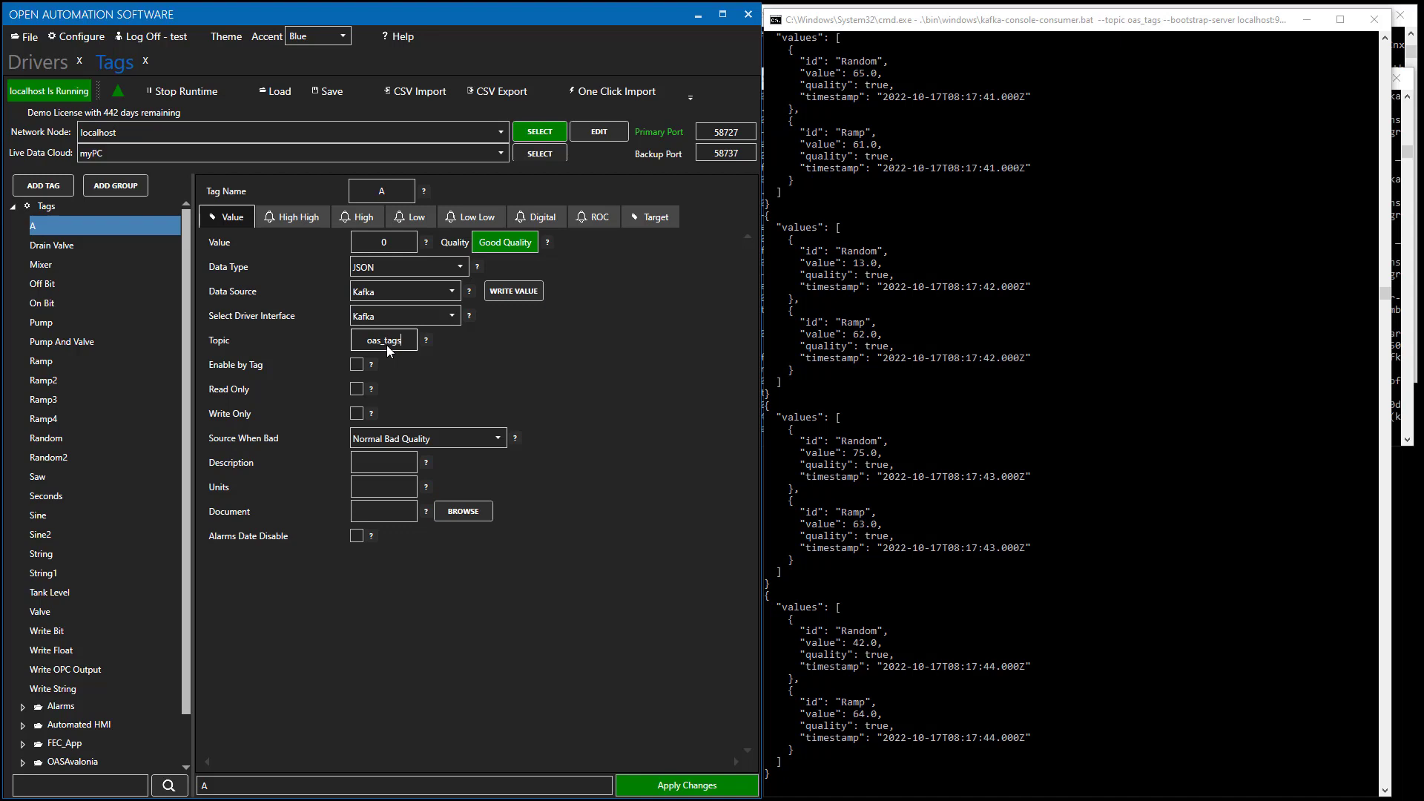
left_click(677, 787)
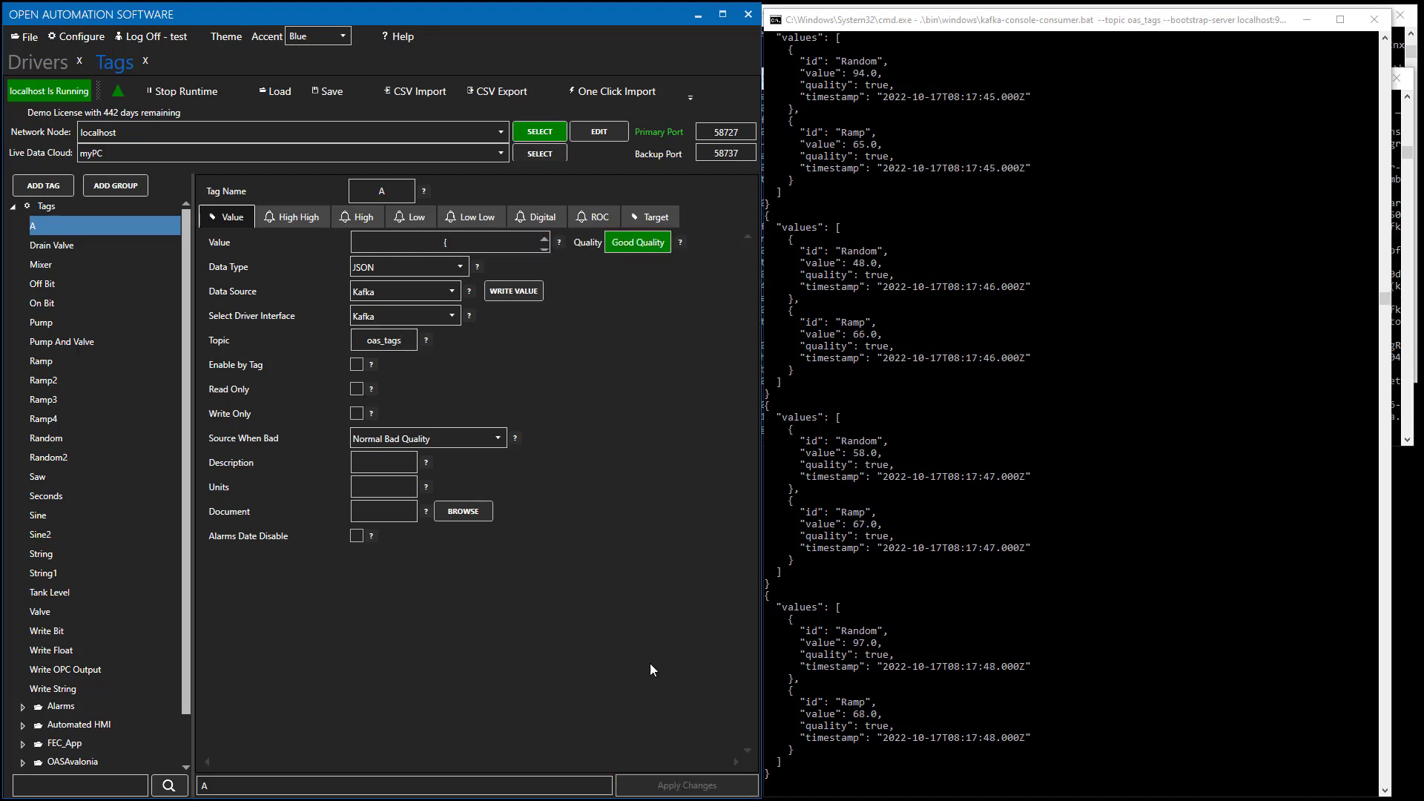
Add tag A to the Watch Window and widen its TAG VALUE column.
right_click(66, 232)
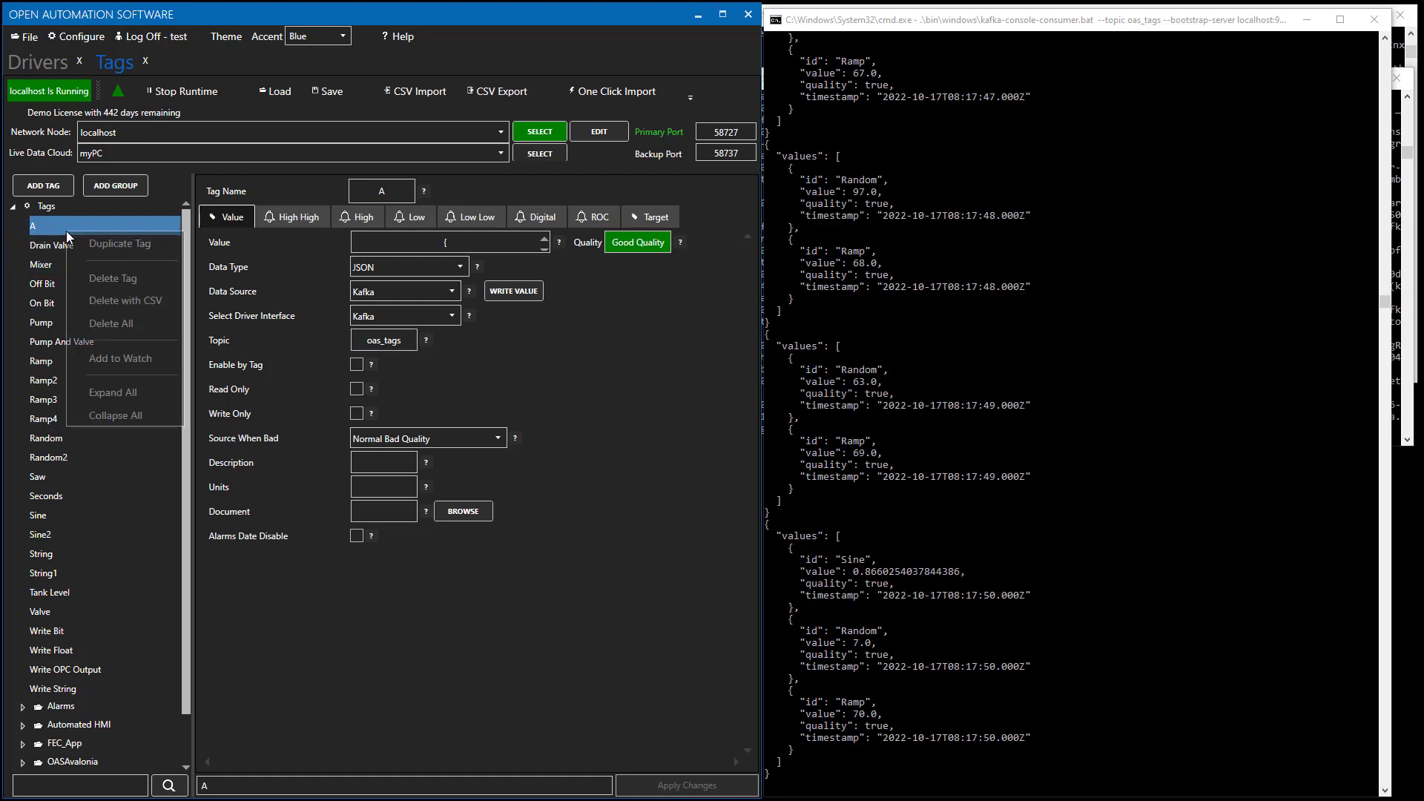
left_click(122, 358)
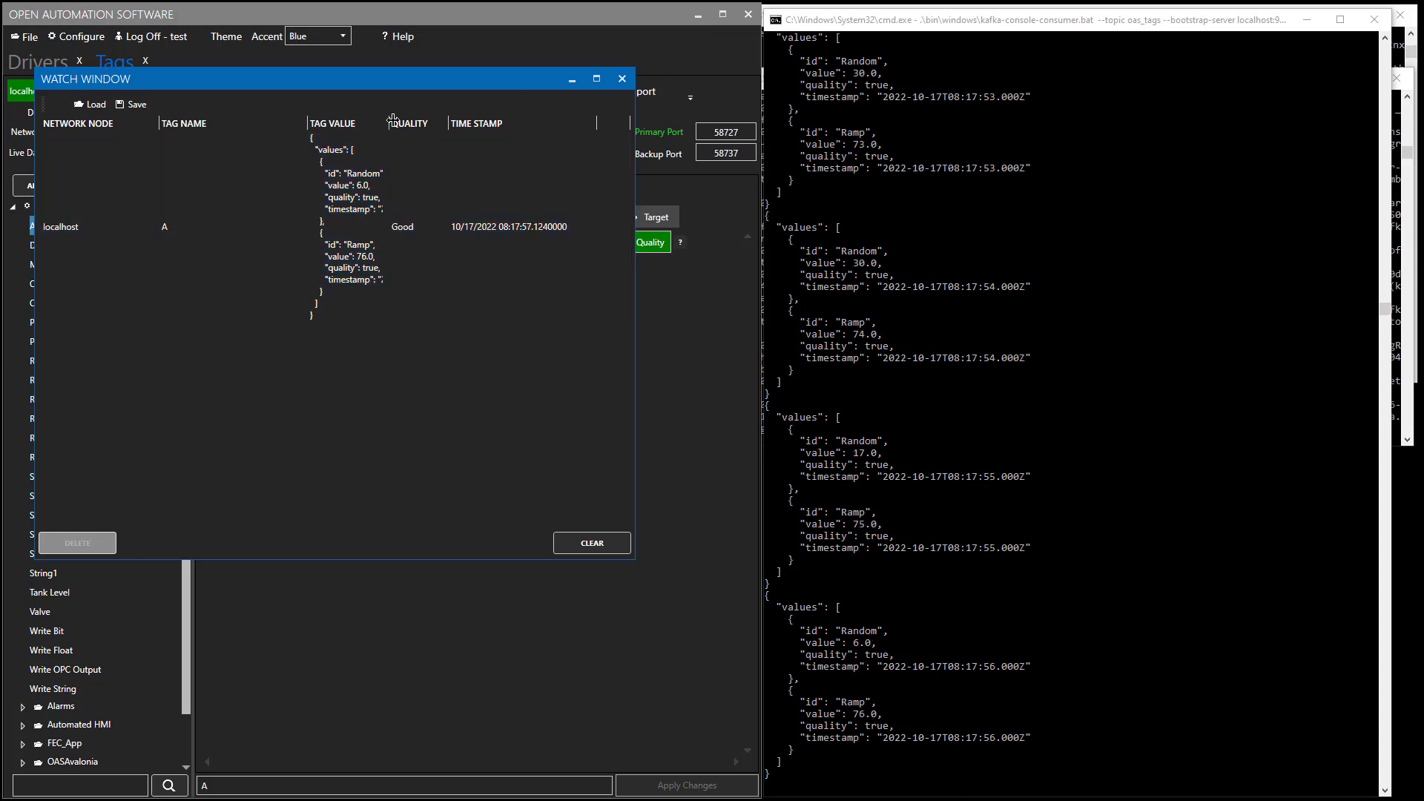
left_click_drag(389, 123, 431, 115)
left_click_drag(504, 121, 532, 121)
Check tag A's watch row showing the oas_tags JSON value, then close the Watch Window.
left_click(485, 156)
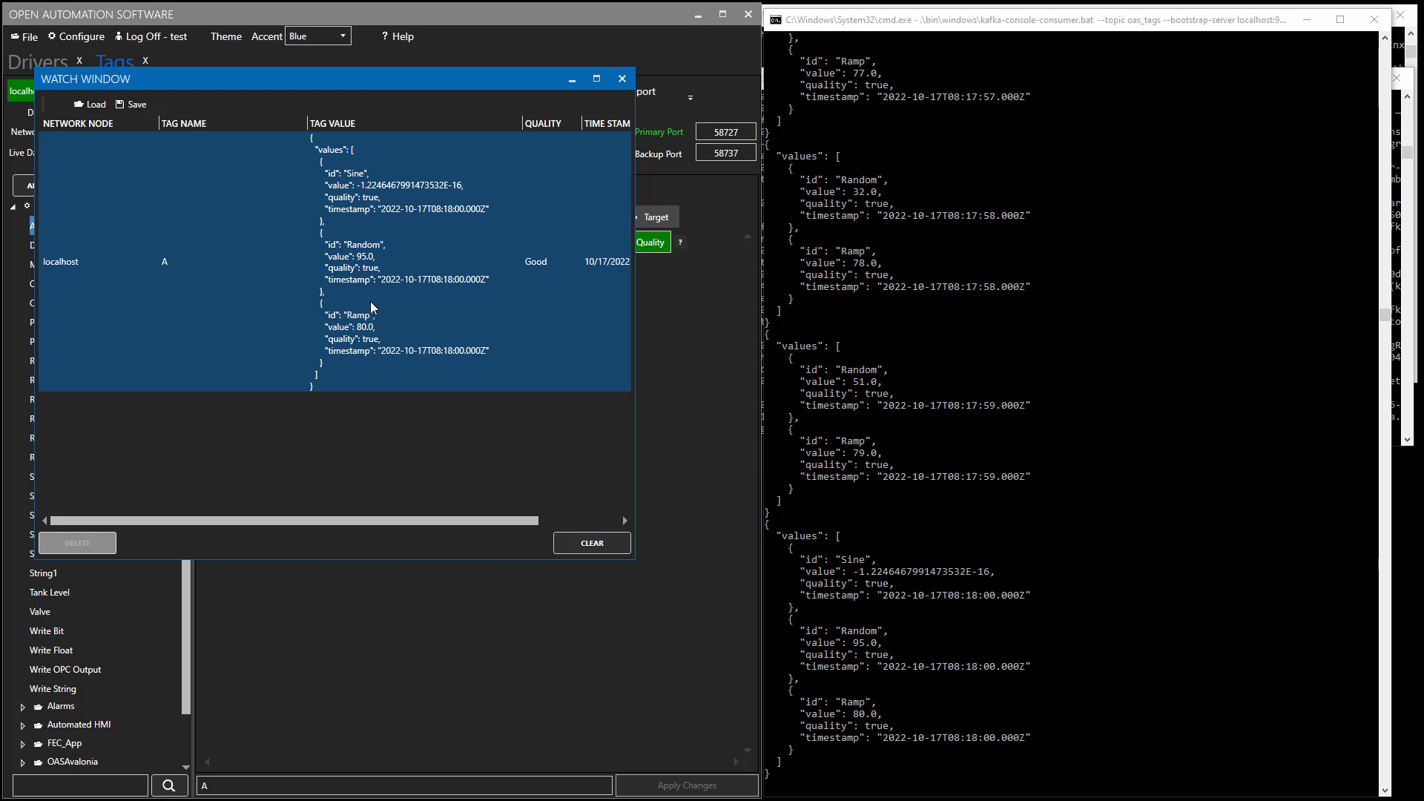
left_click(379, 352)
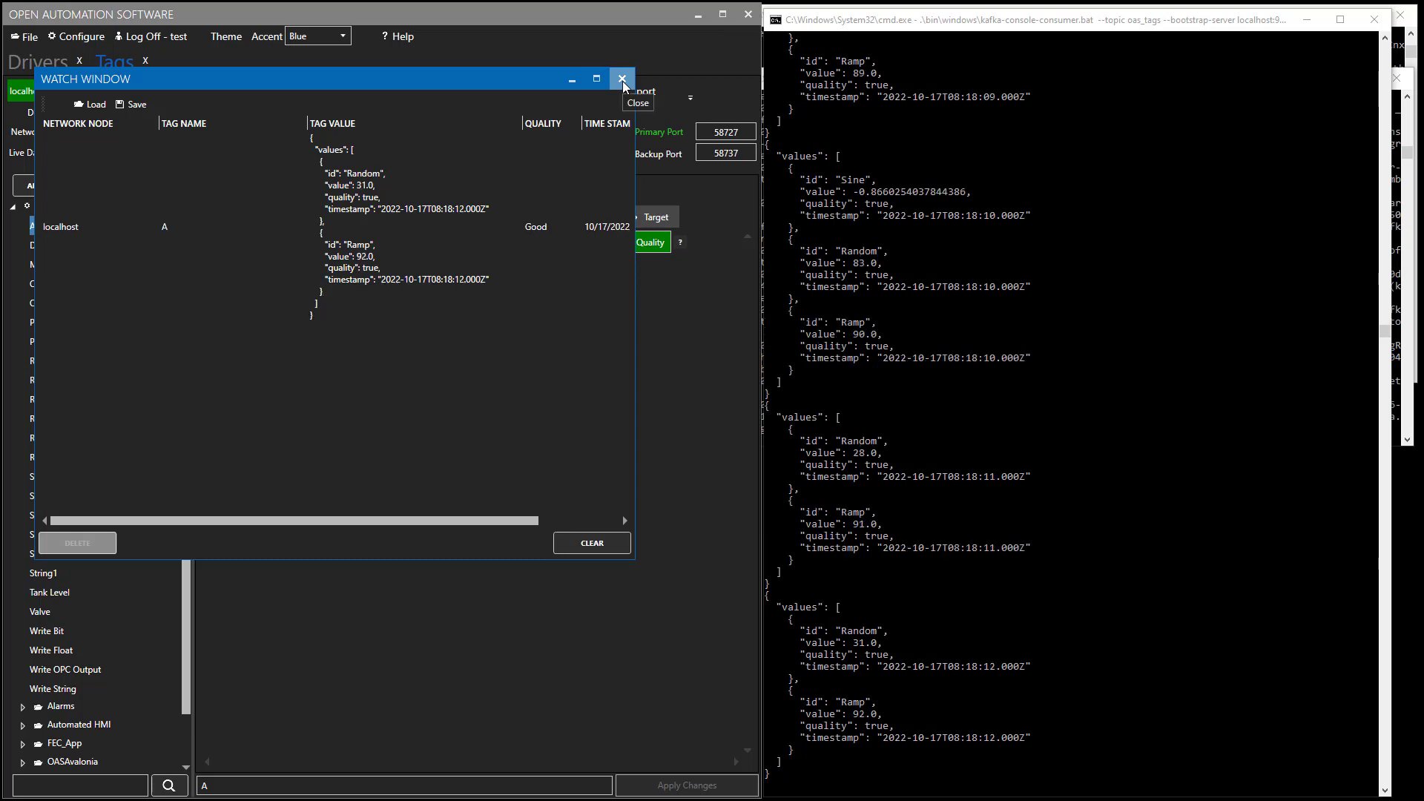
left_click(621, 79)
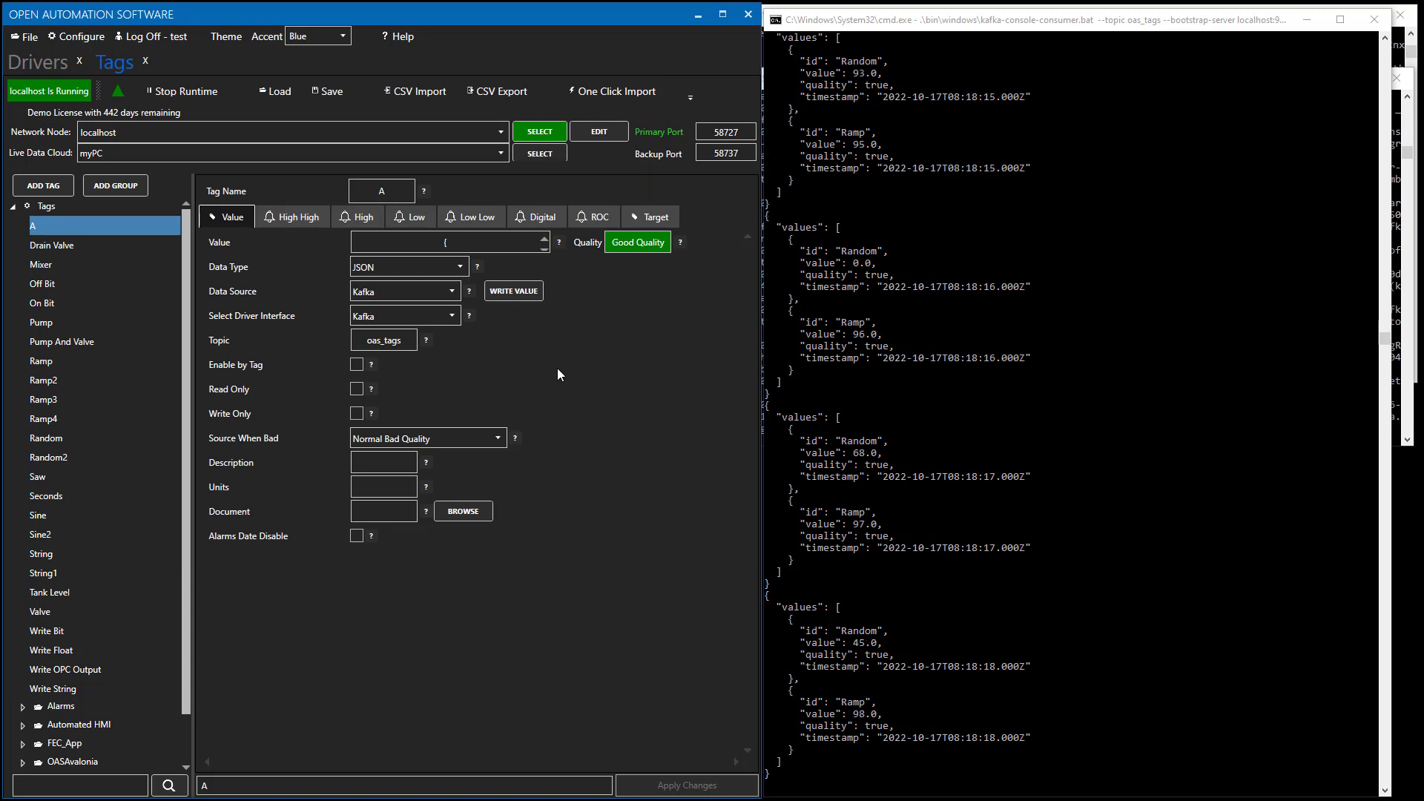
Save the tag configuration as Kafka in C:\Kafka-Simulation and accept it as the default startup file.
left_click(330, 92)
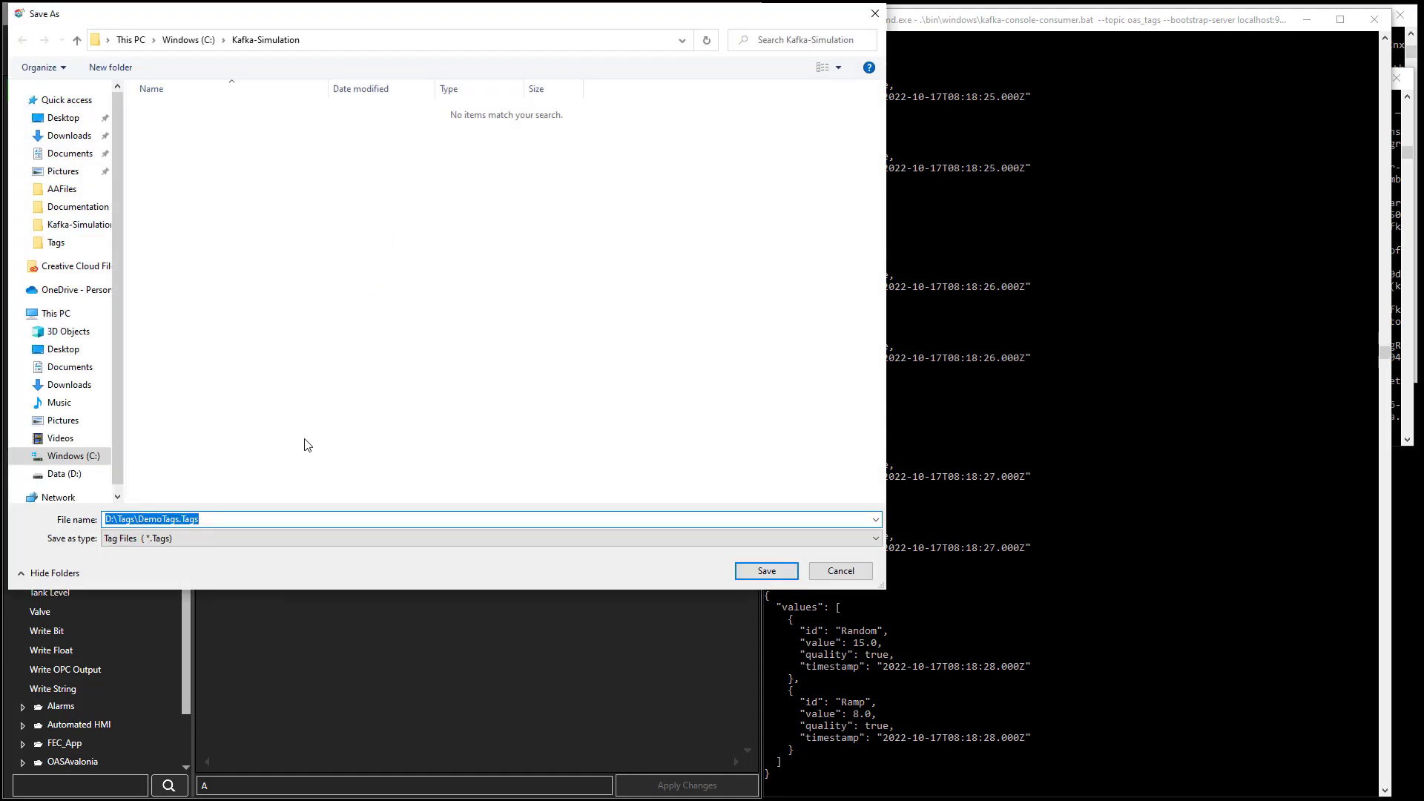
type("K")
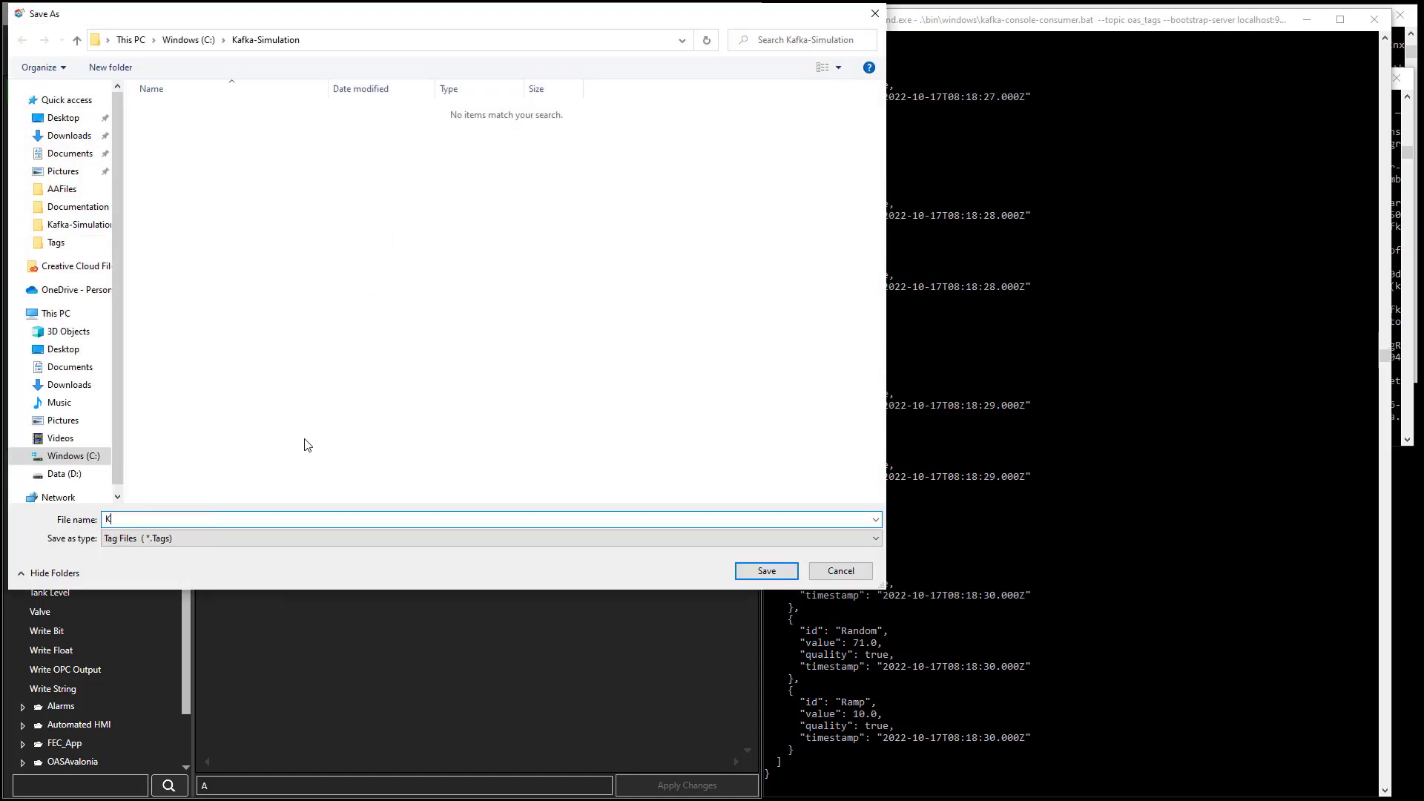
type("afka")
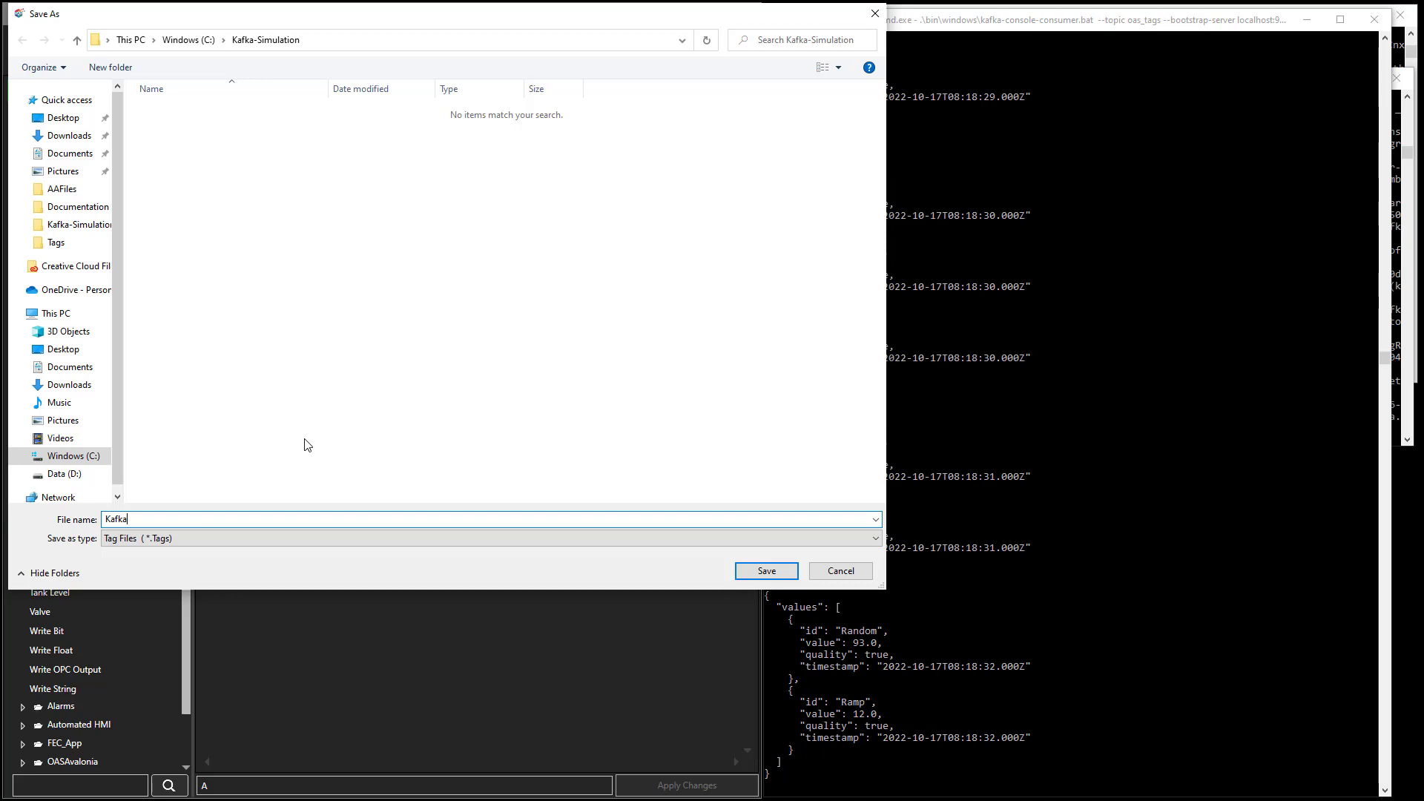
key("Return")
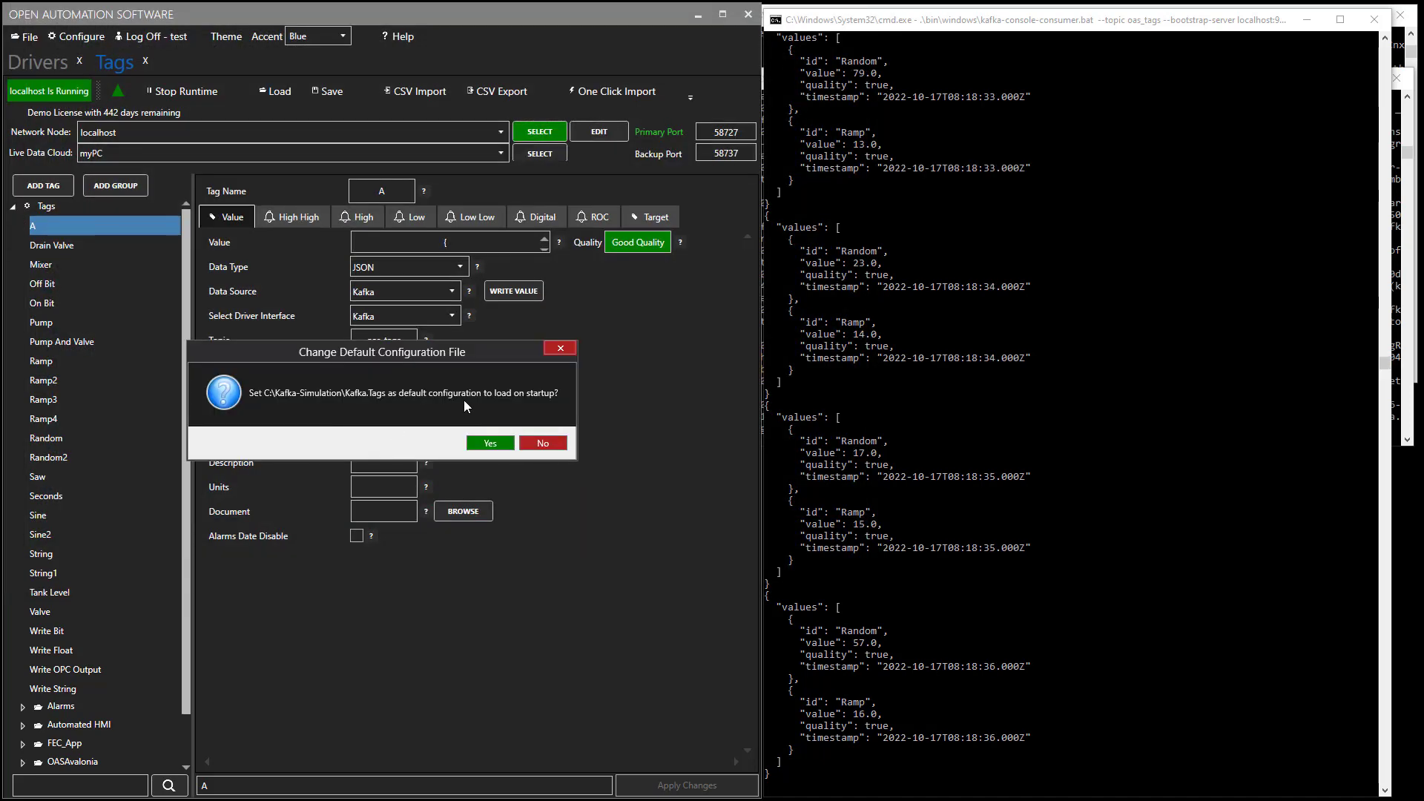
left_click(493, 448)
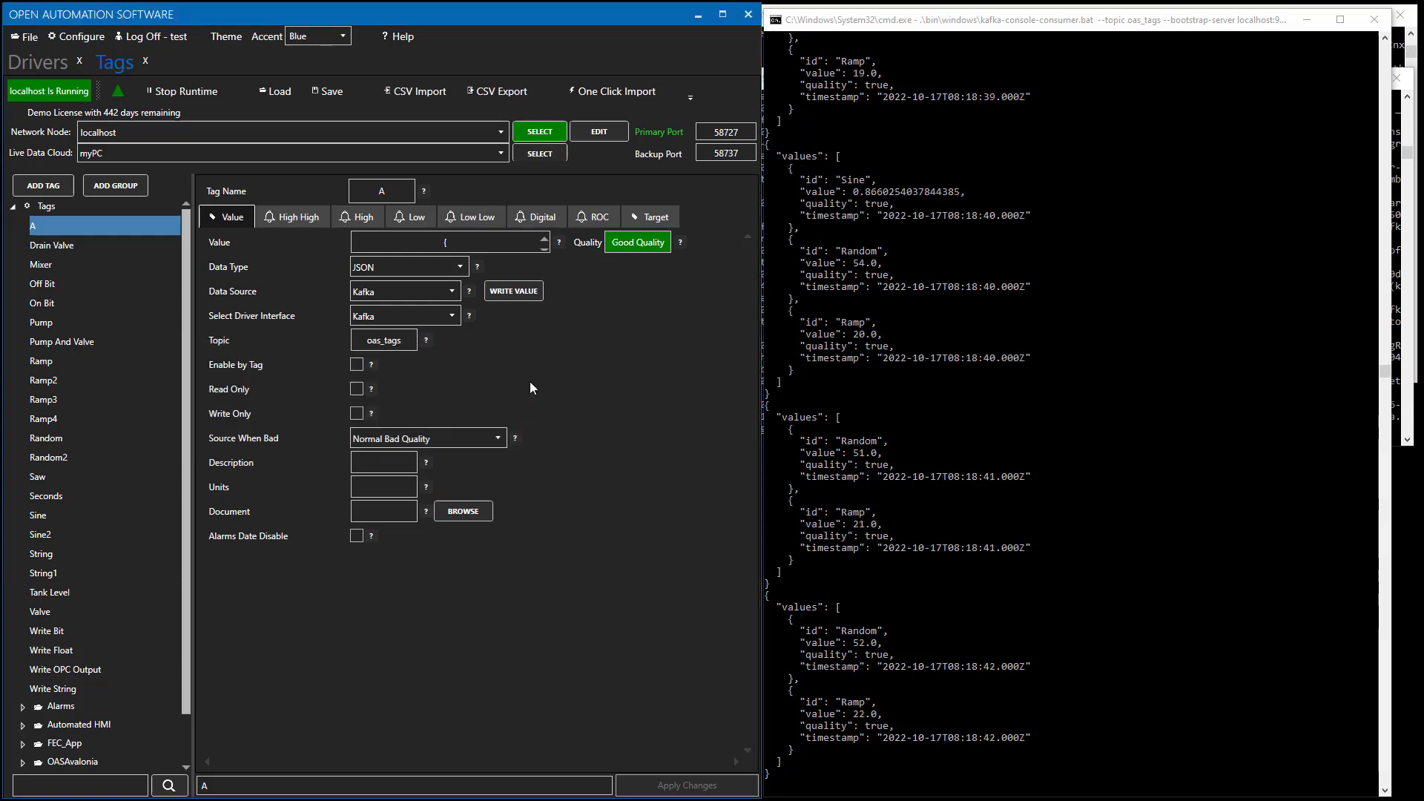
Open the System Logging page under Configure > Options.
left_click(70, 36)
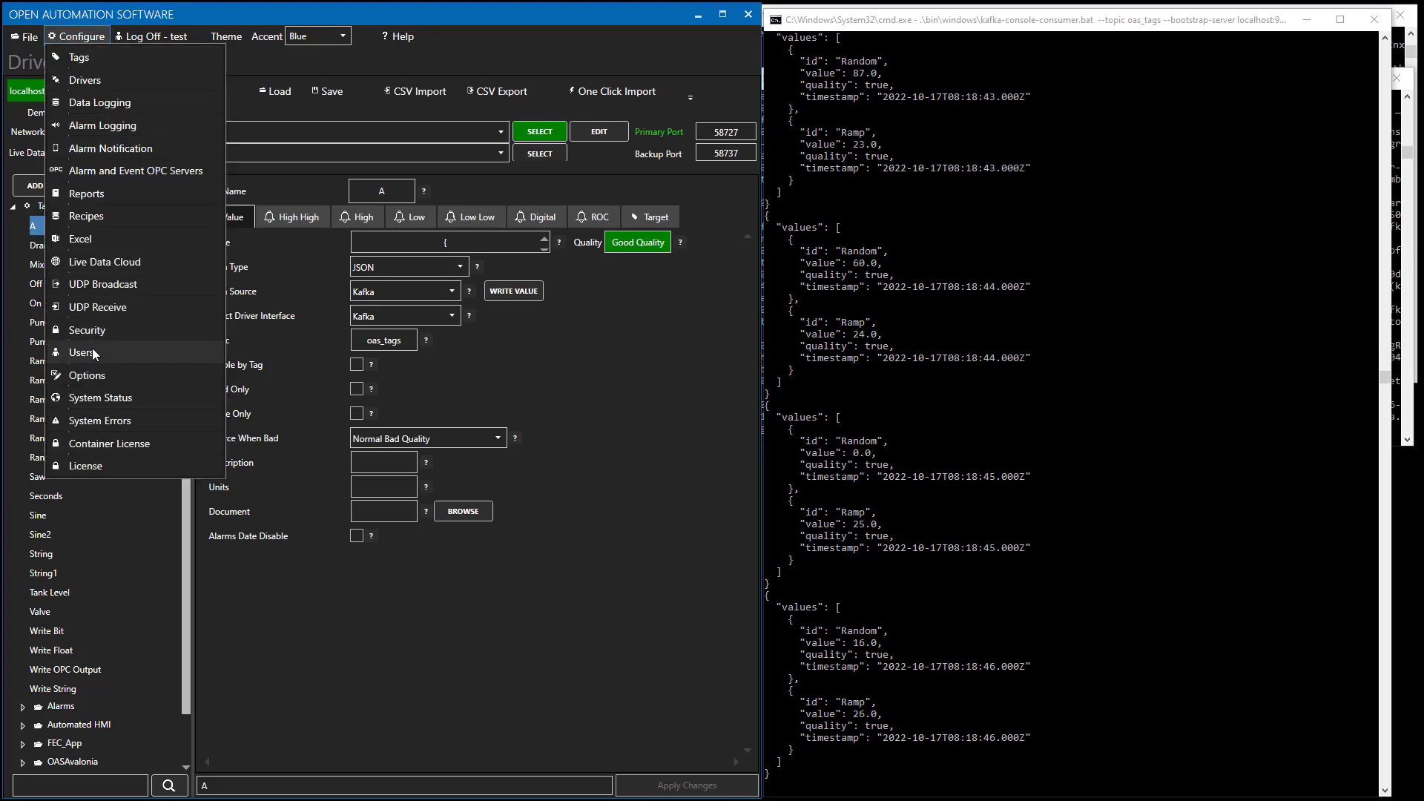
left_click(87, 374)
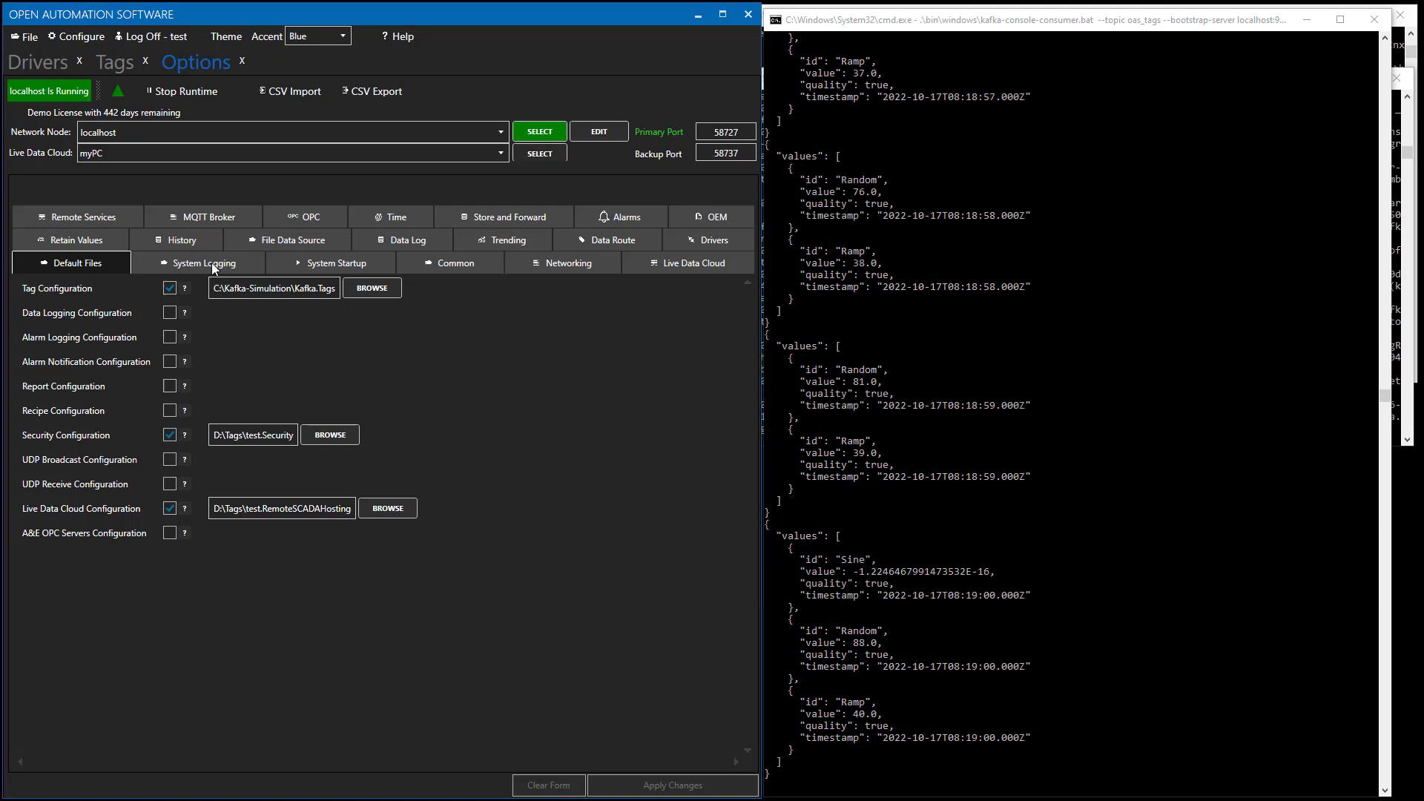
left_click(211, 262)
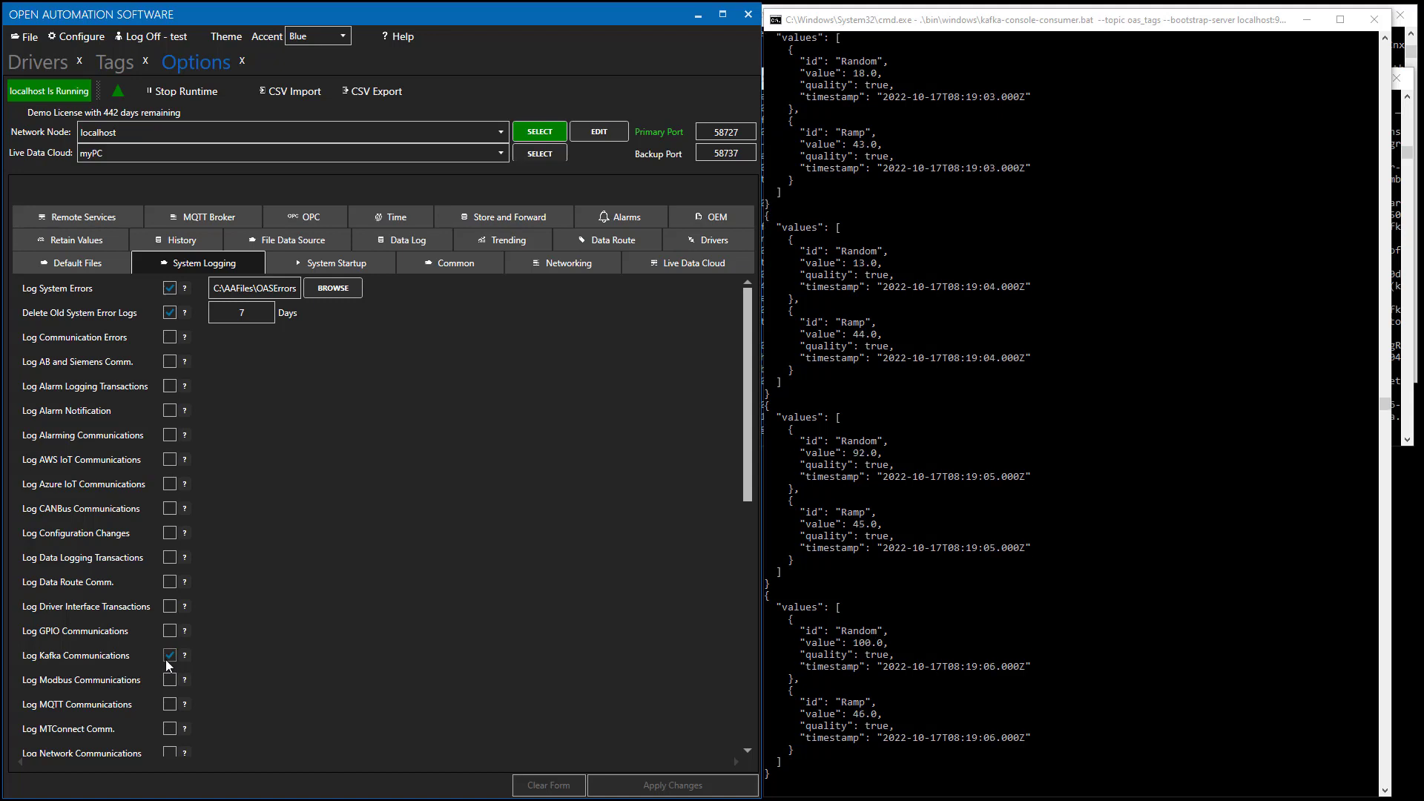
Uncheck Log Kafka Communications and apply the change.
scroll(217, 653, "down", 3)
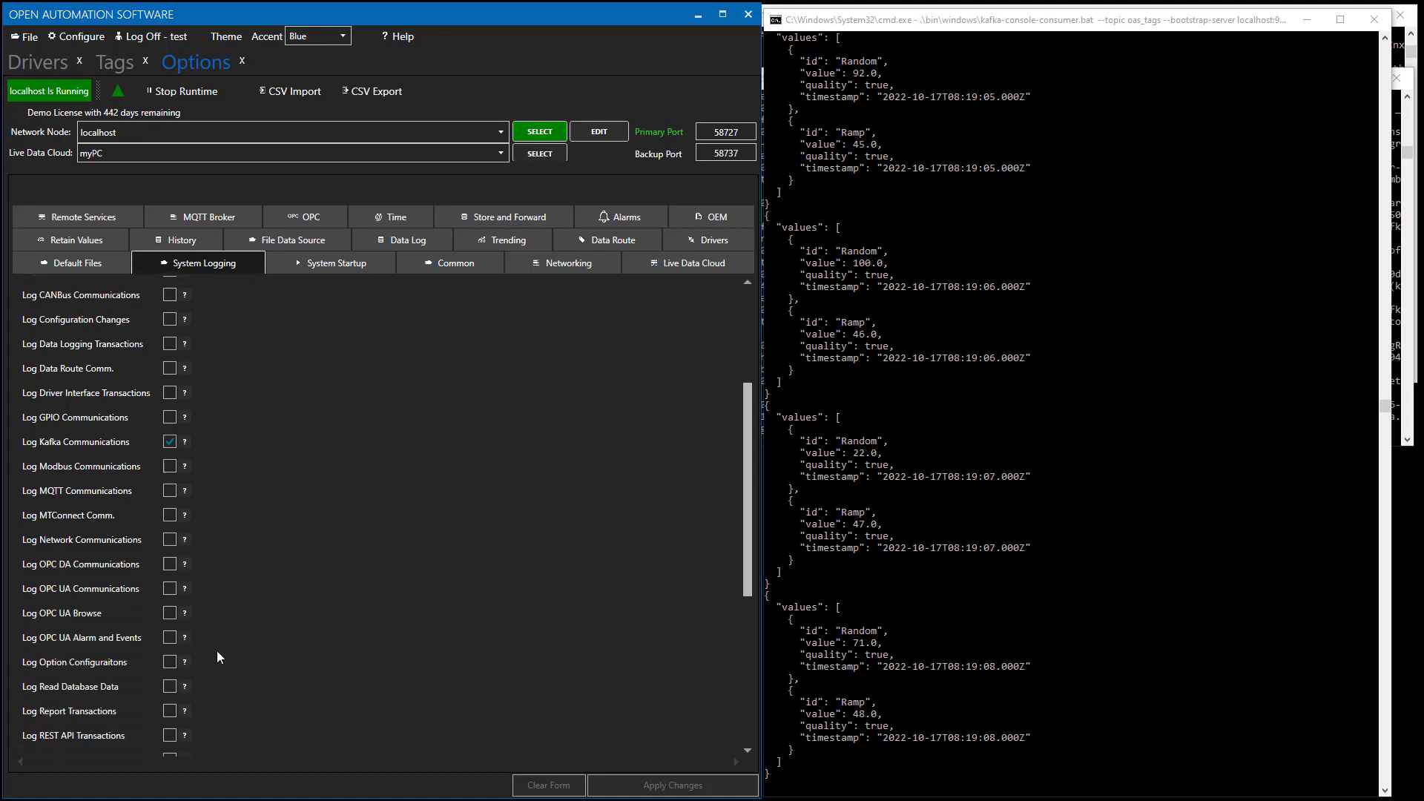
scroll(217, 653, "down", 2)
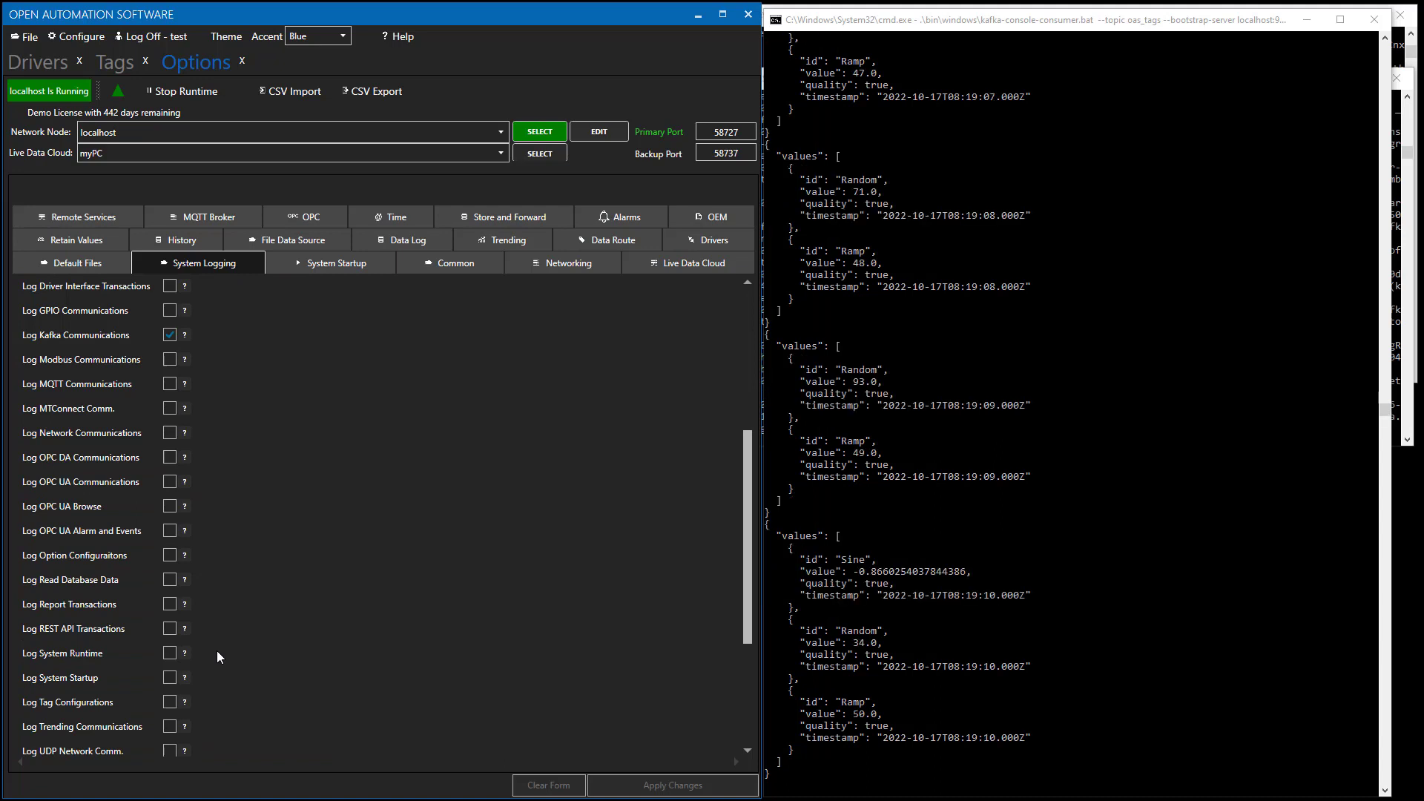
scroll(217, 652, "down", 3)
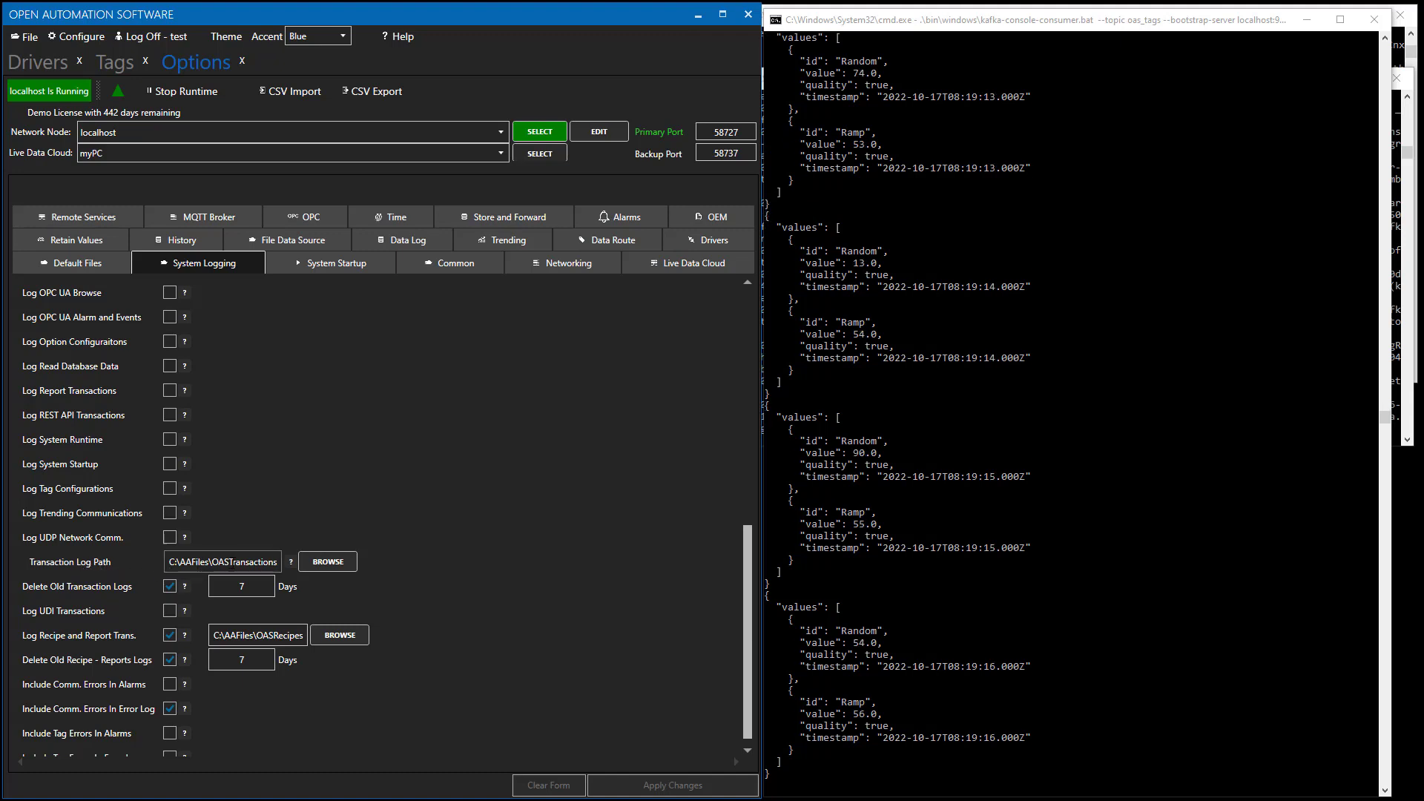
scroll(297, 525, "up", 3)
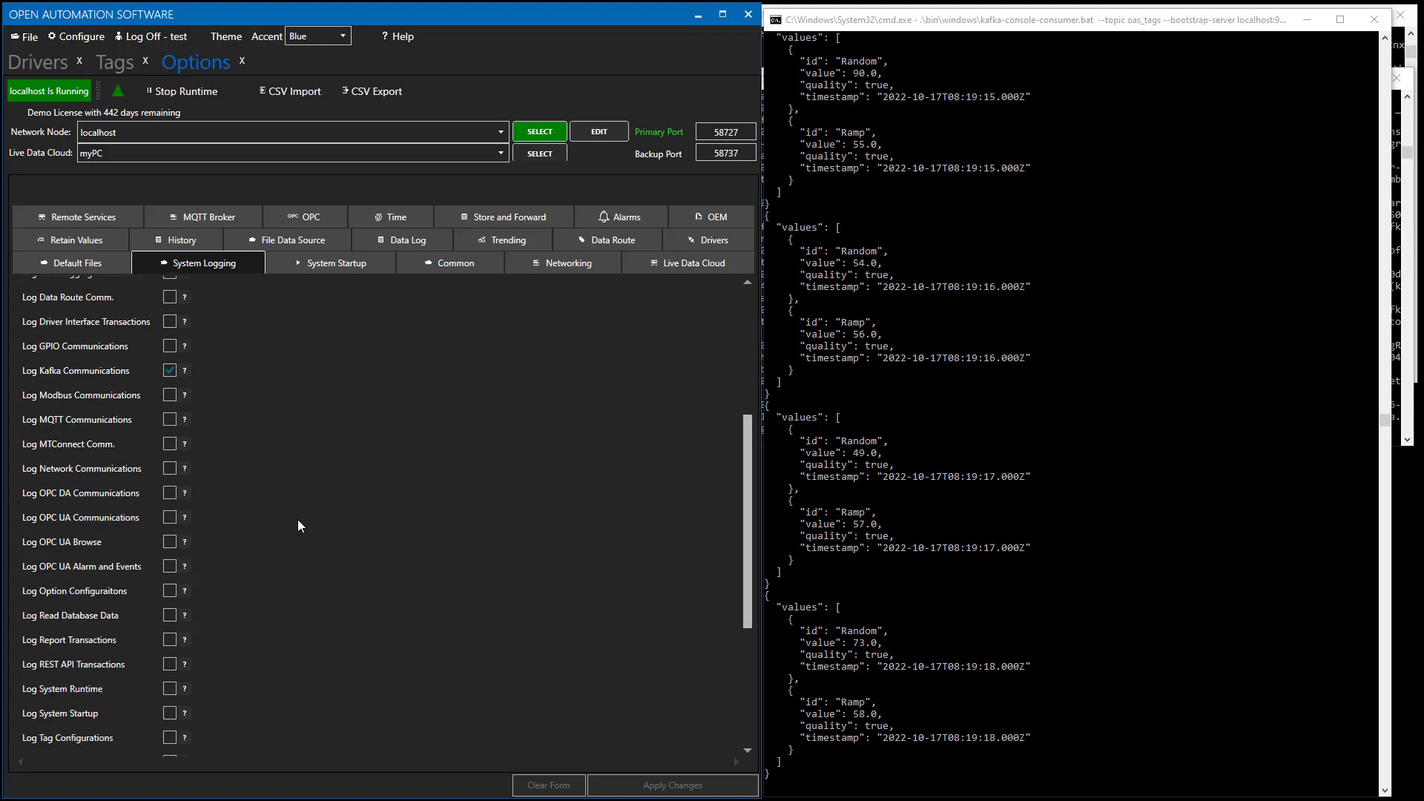
left_click(170, 371)
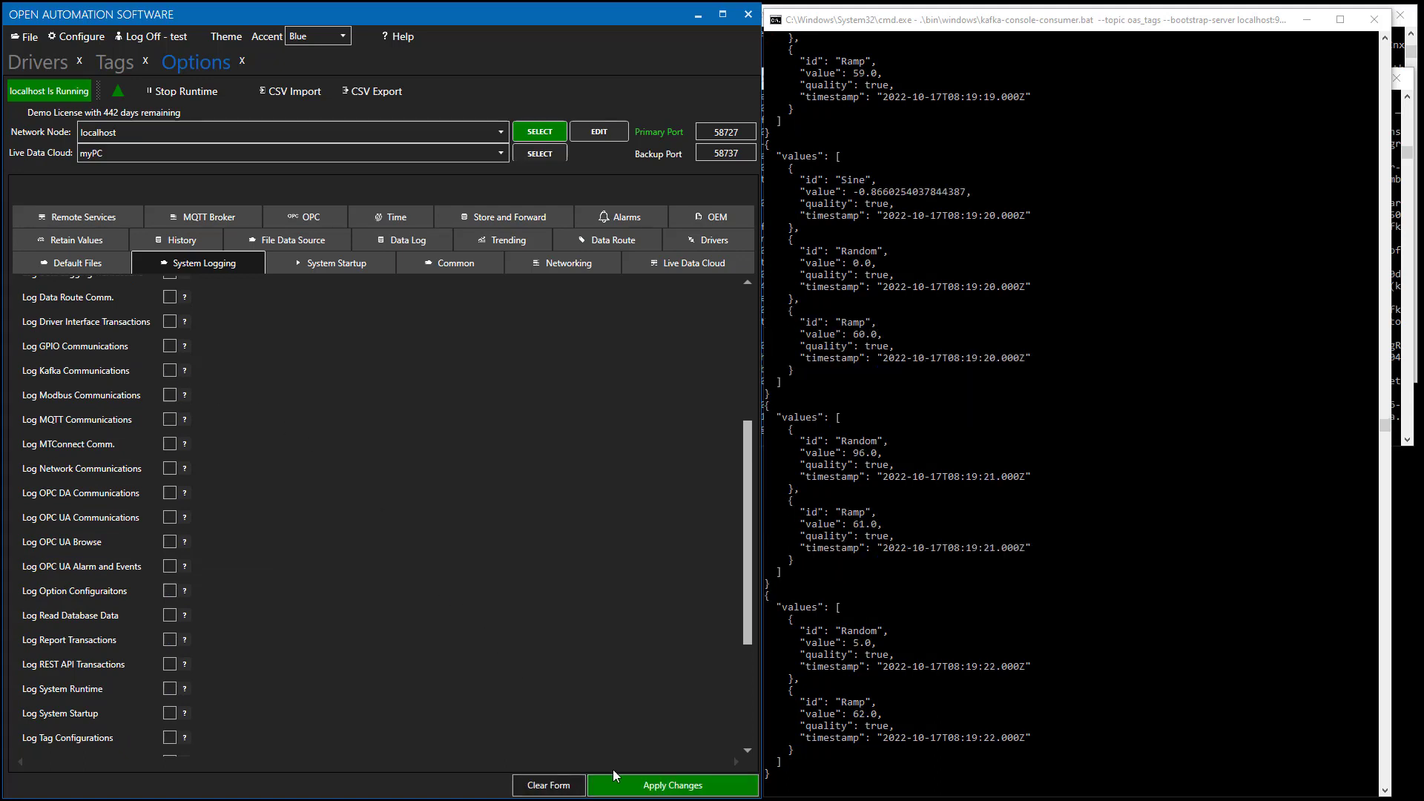
left_click(642, 785)
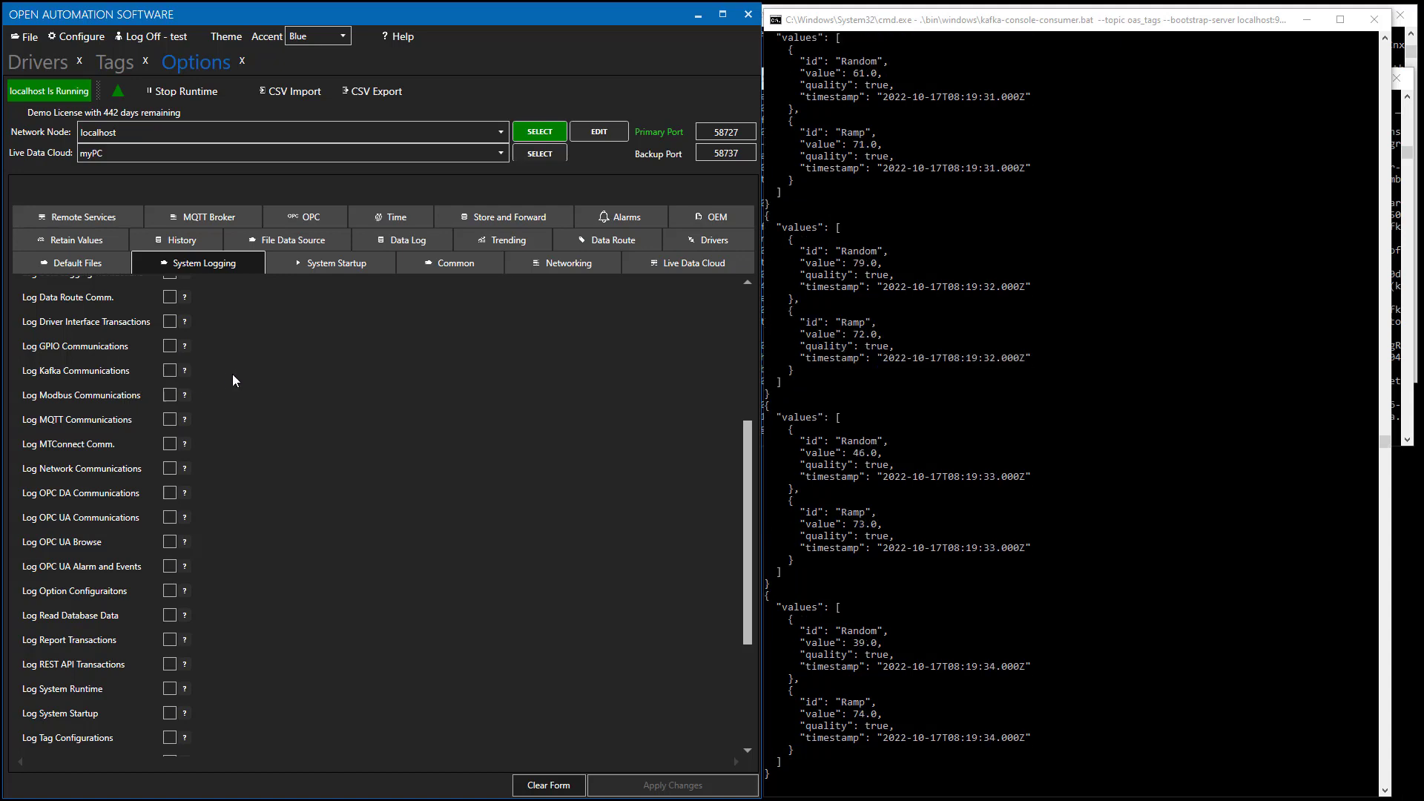
Return to the tag configuration and stop the OAS runtime.
left_click(242, 63)
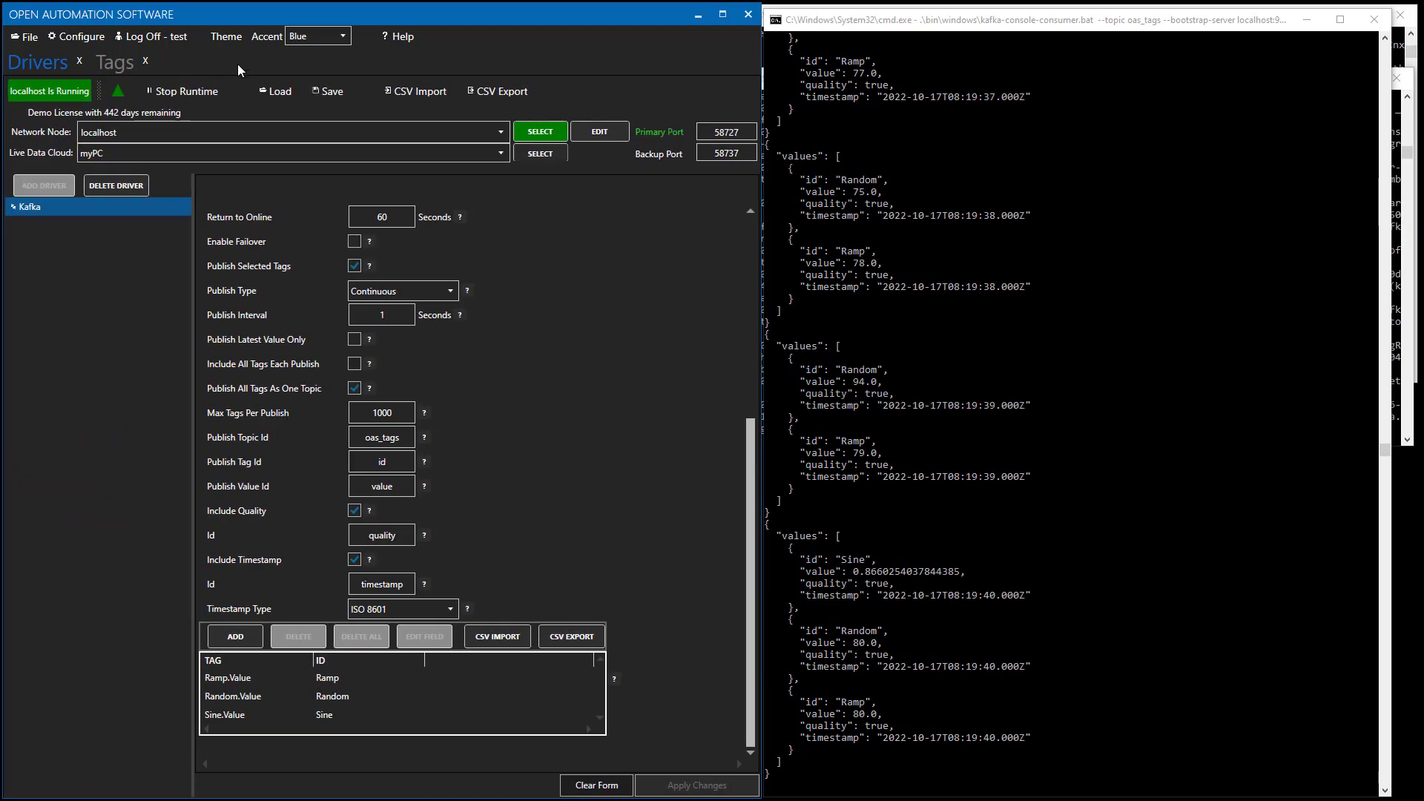
left_click(123, 64)
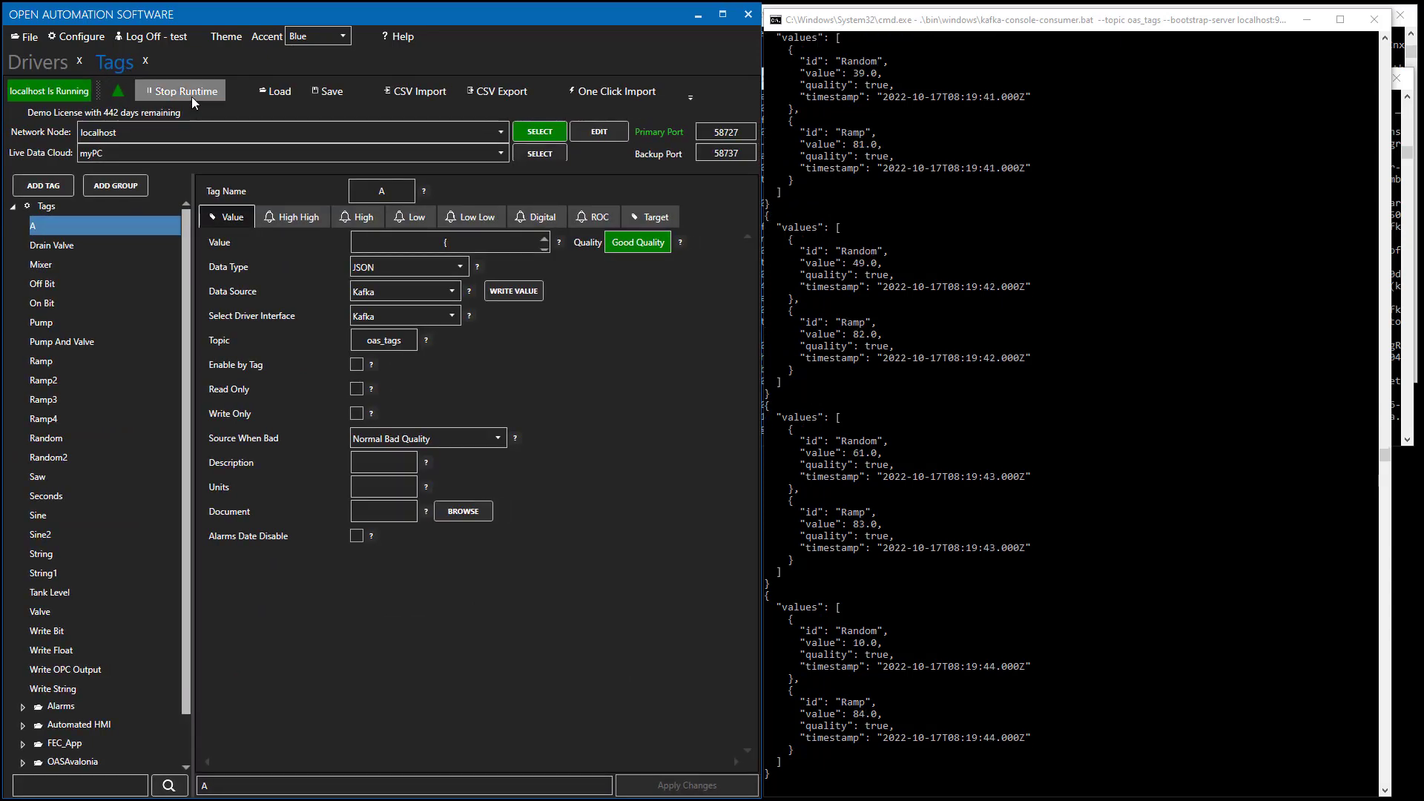
left_click(191, 96)
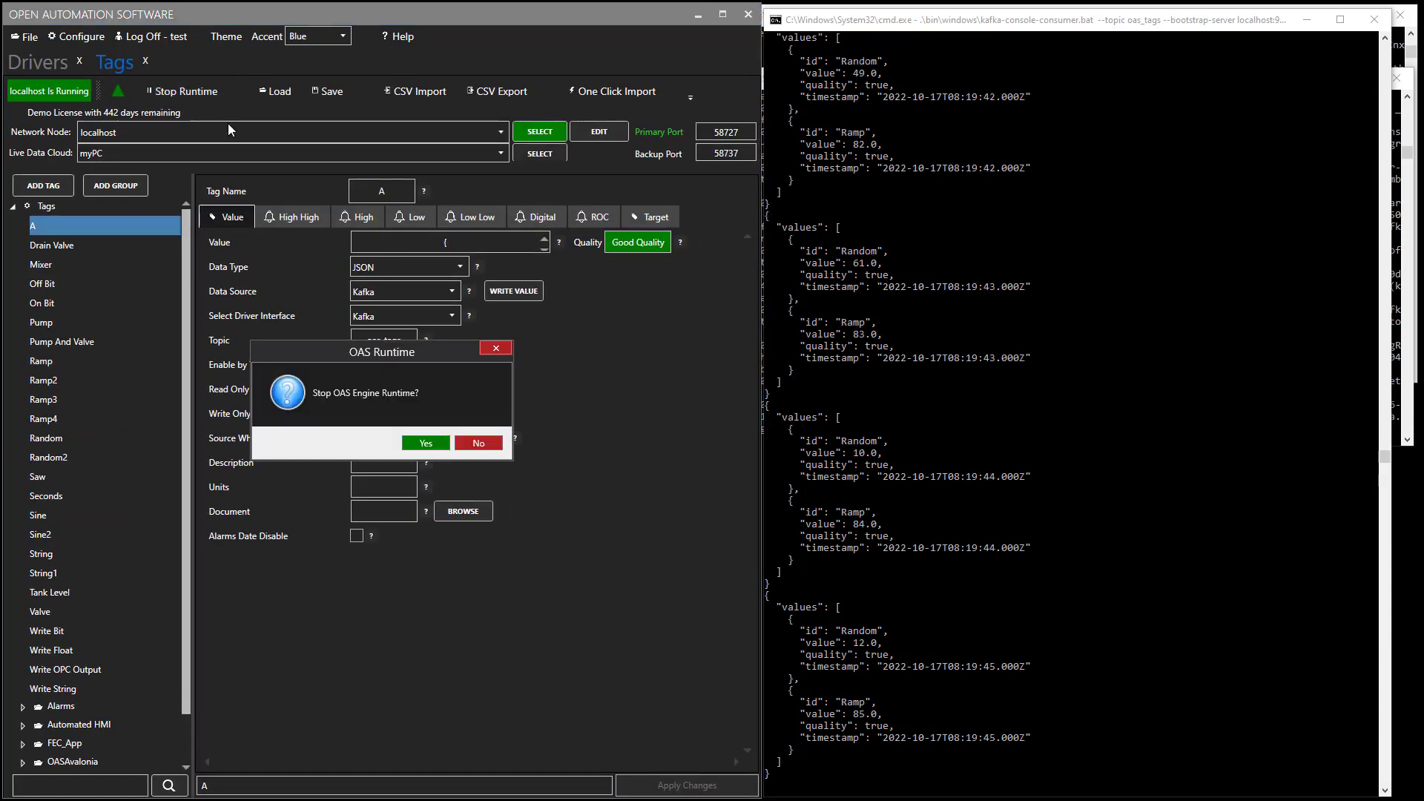
left_click(429, 443)
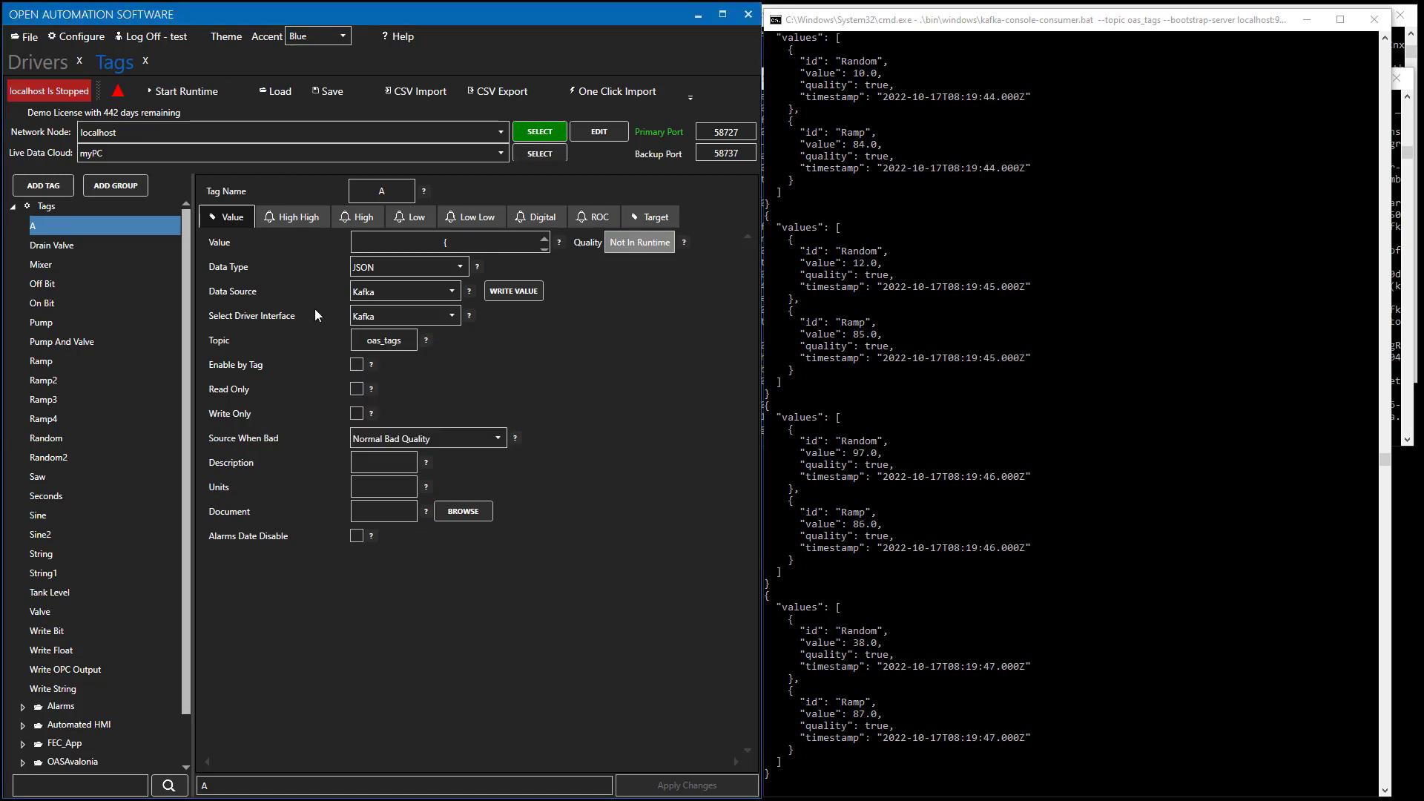
Import the tags from SimTags100K.csv, adding 100000 tags.
left_click(424, 92)
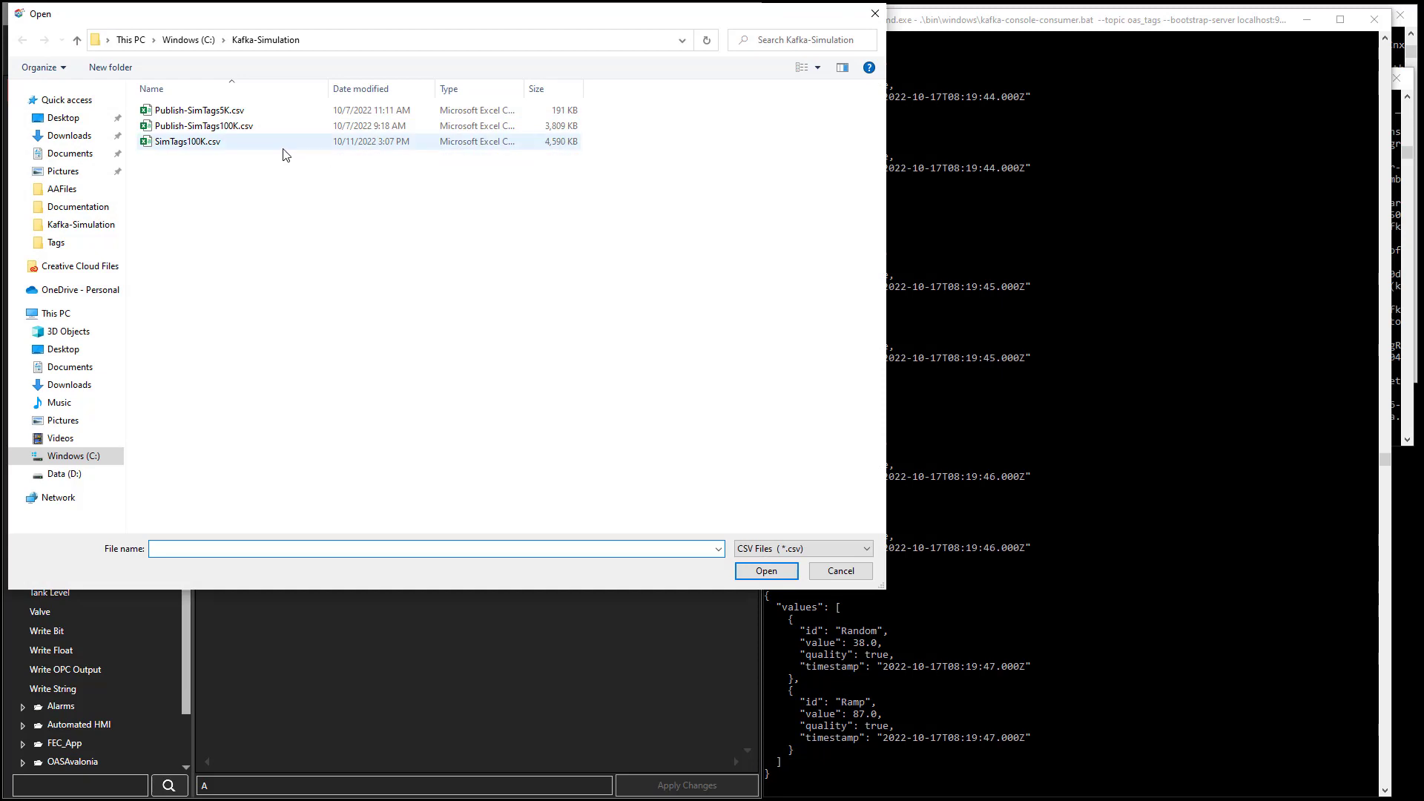
left_click(203, 144)
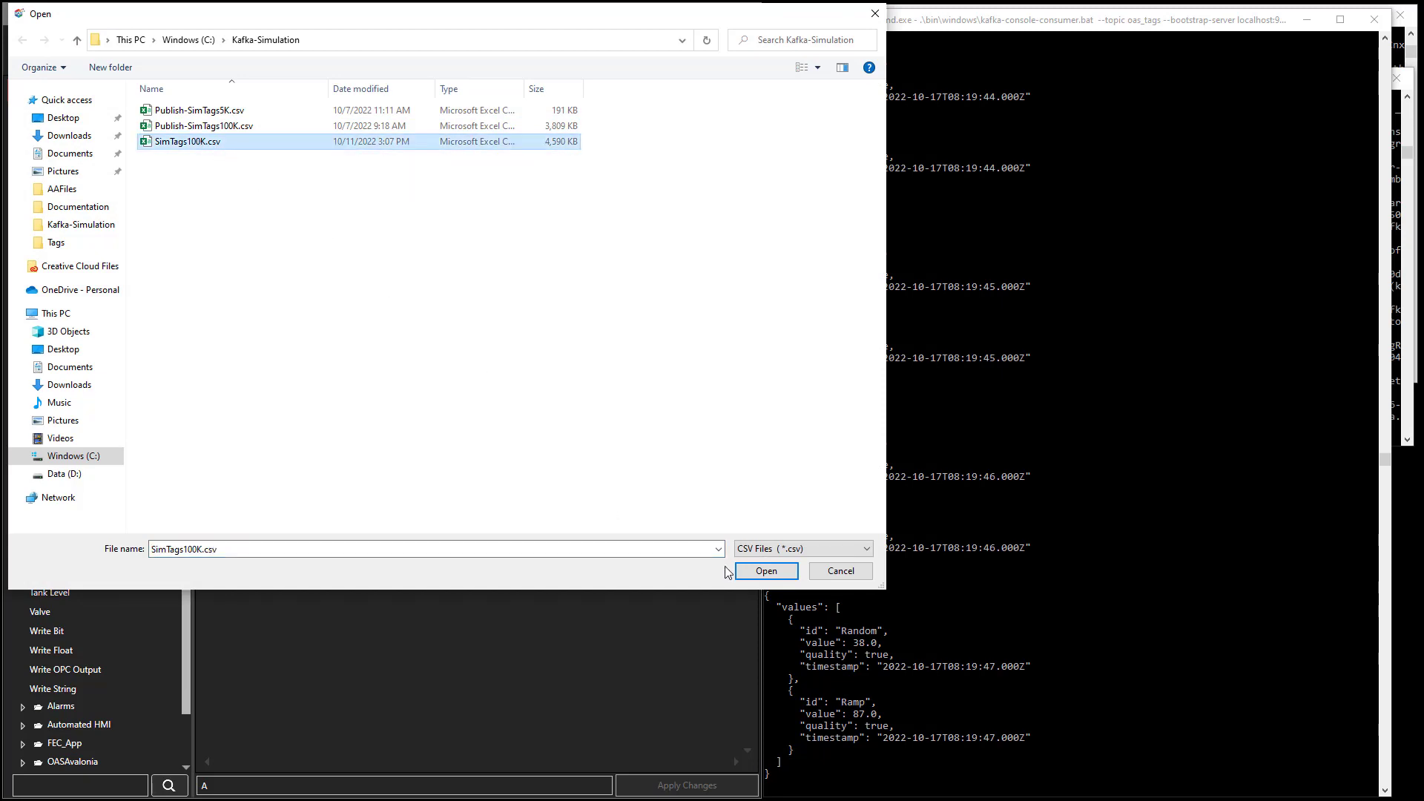
left_click(748, 571)
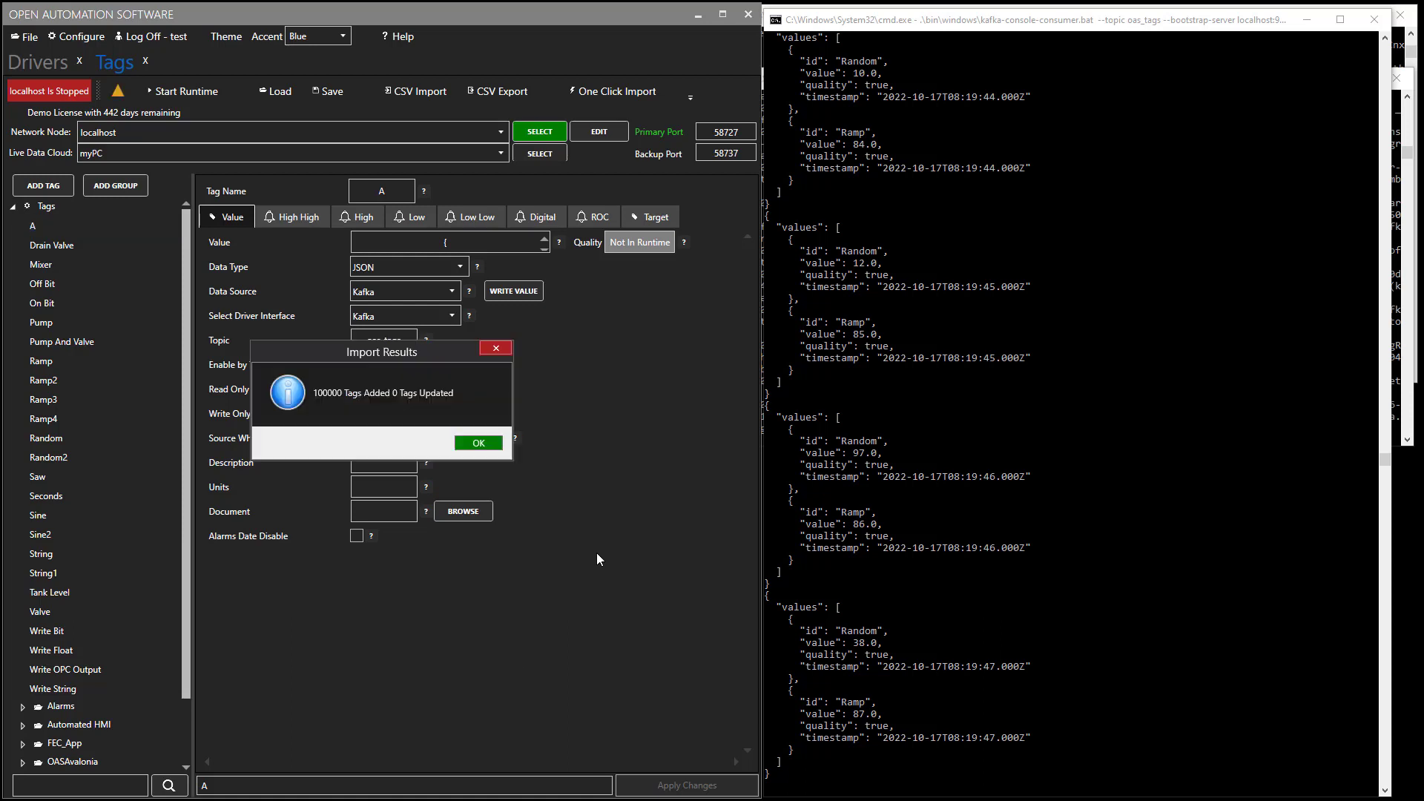
Inspect the imported Sim.Ramp-000001 tag, a 1-second Ramp simulation, then collapse the Sim group.
left_click(479, 444)
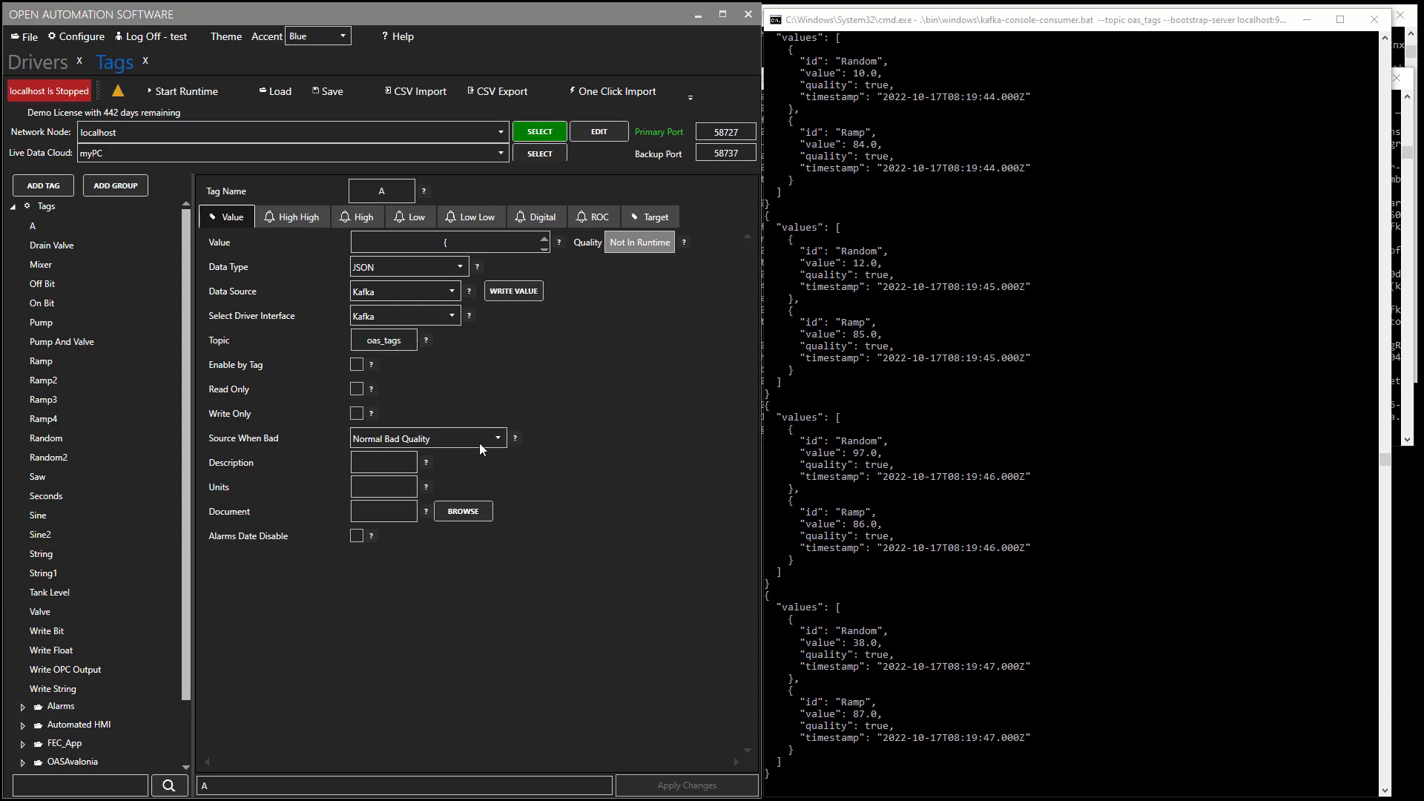
left_click(184, 732)
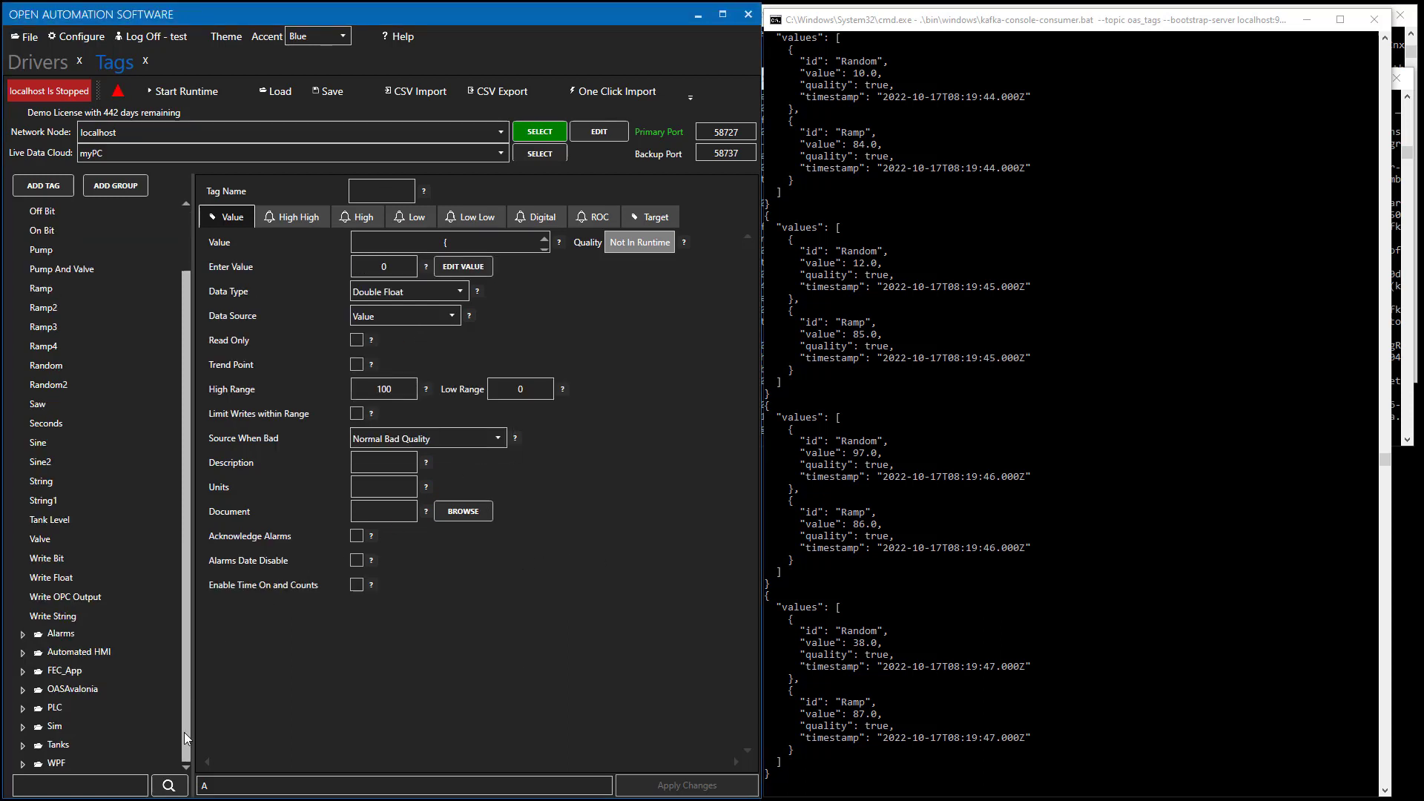
left_click(44, 711)
left_click(27, 729)
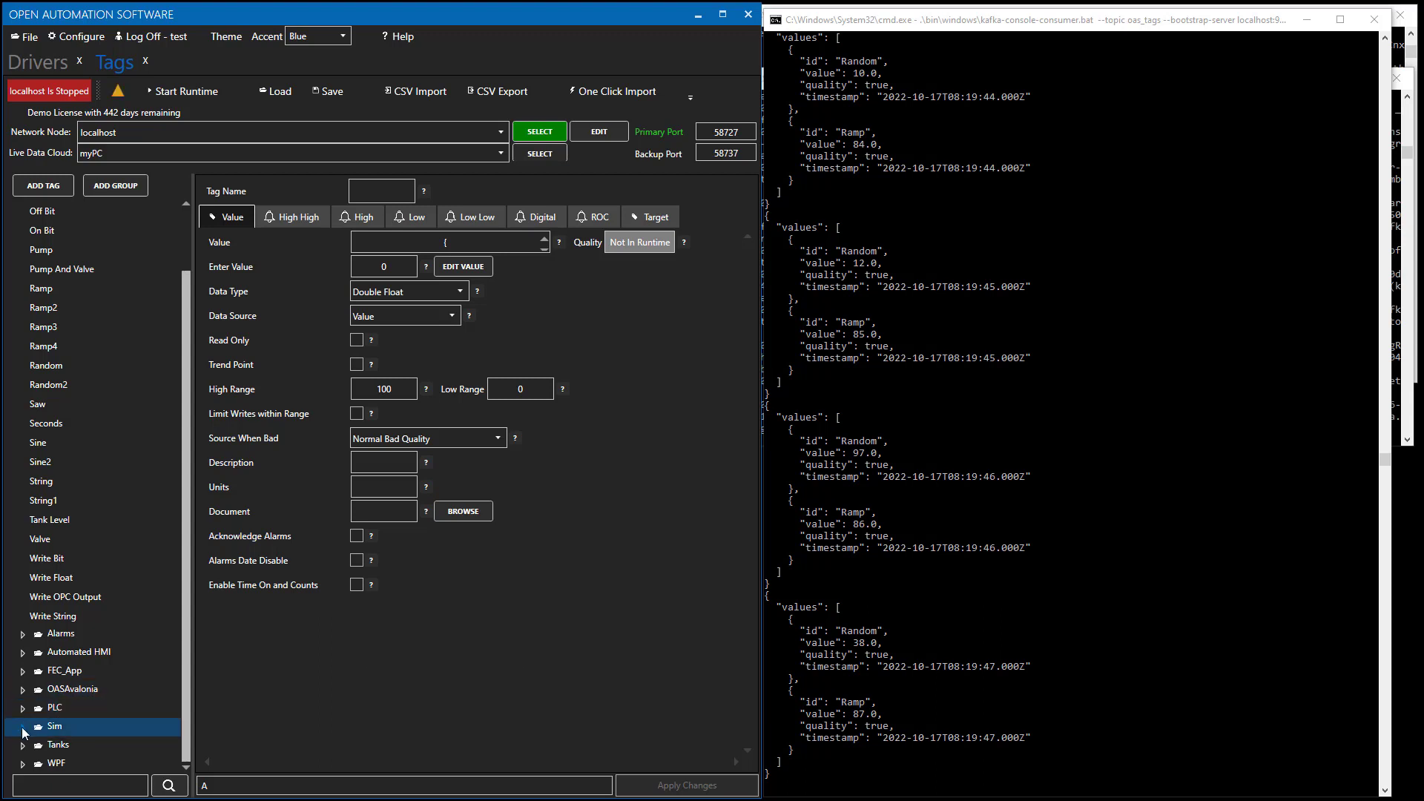
left_click(23, 729)
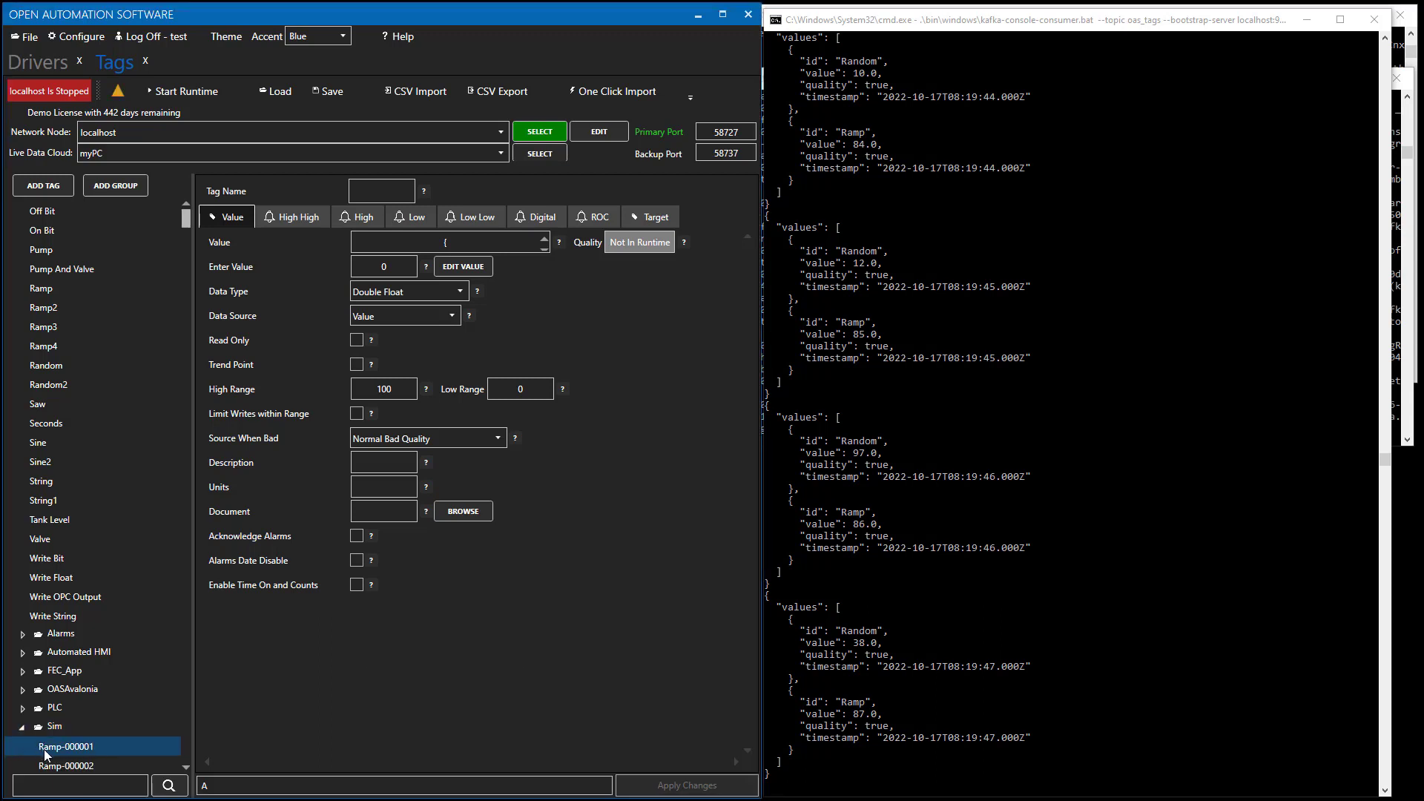
left_click(49, 748)
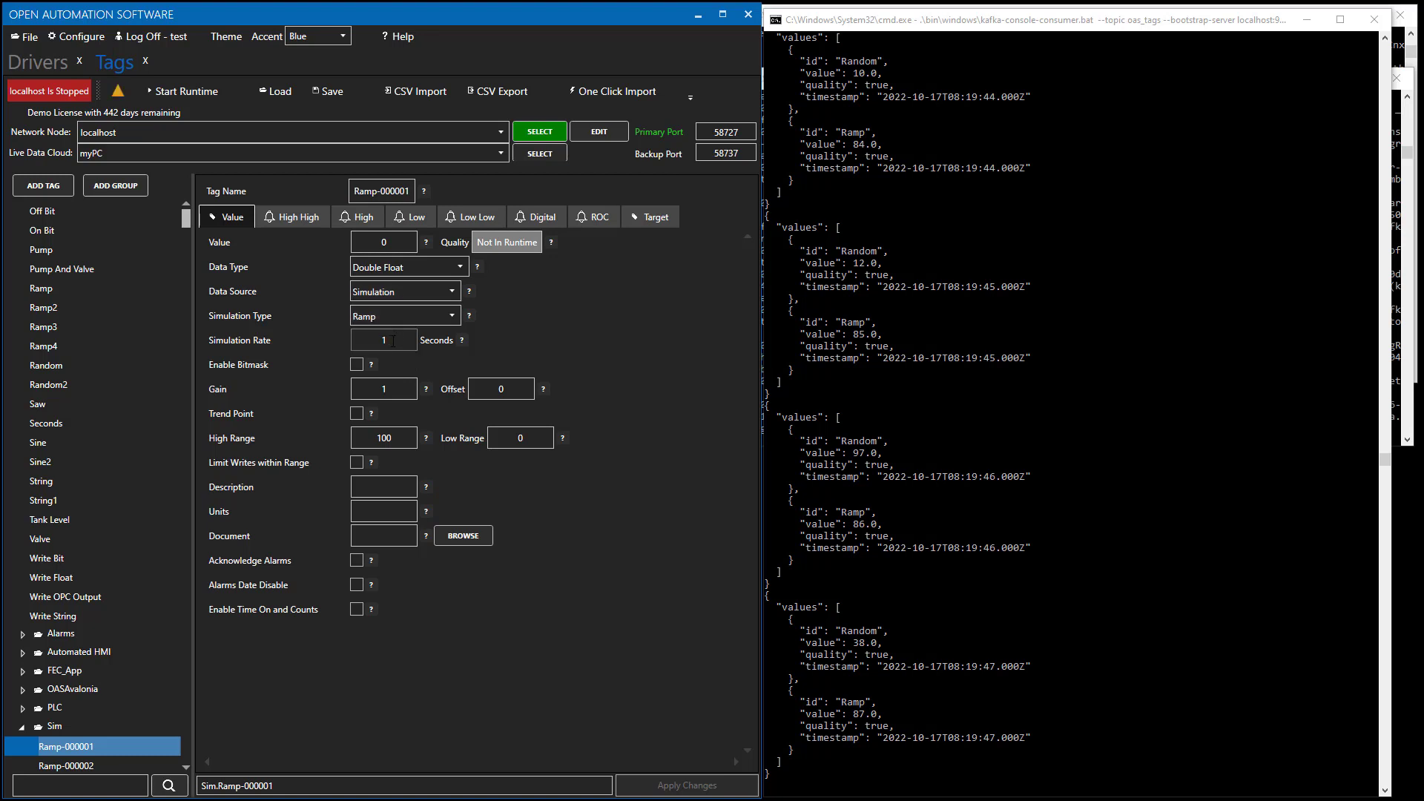
left_click(22, 730)
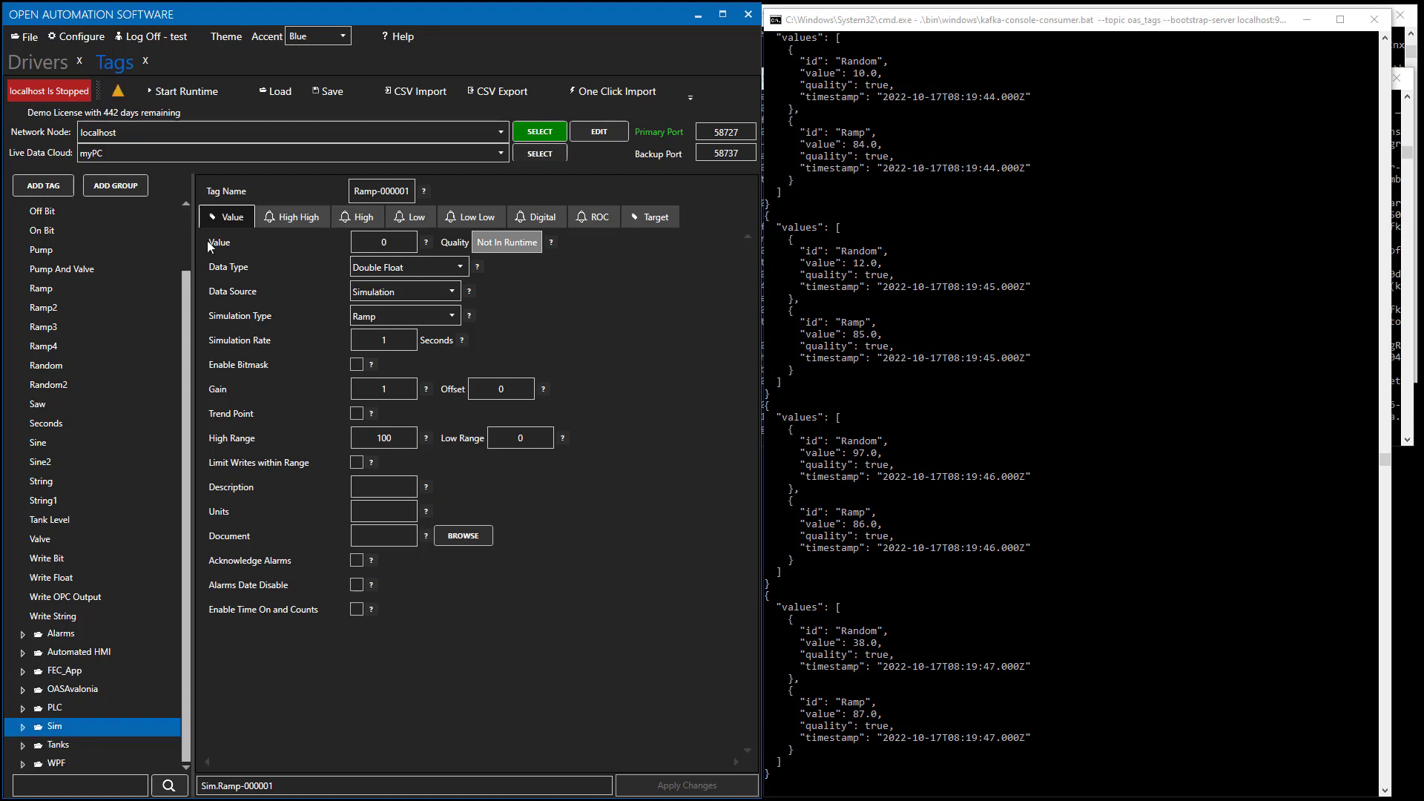
Go to the Kafka driver configuration without saving changes to file.
left_click(52, 65)
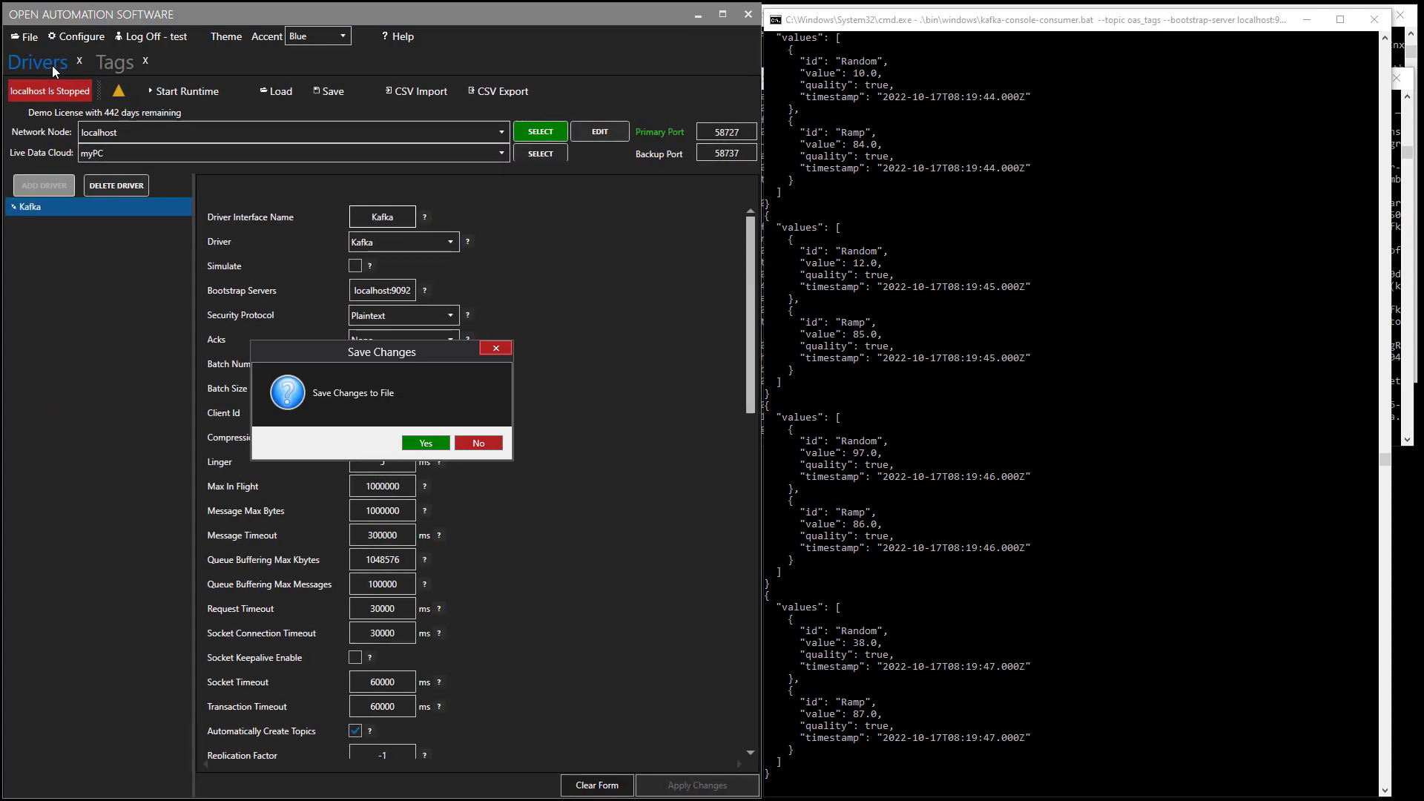
left_click(476, 445)
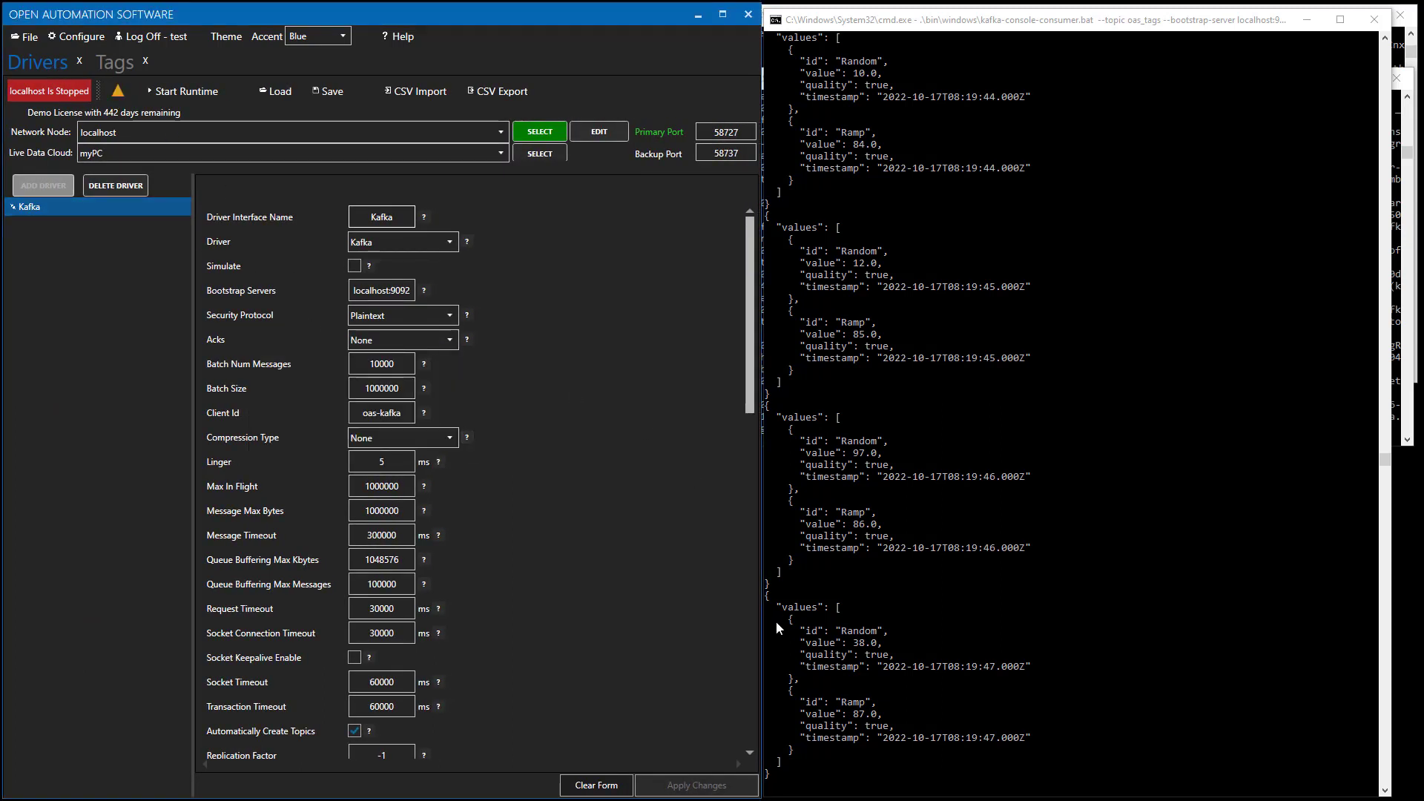
left_click(754, 669)
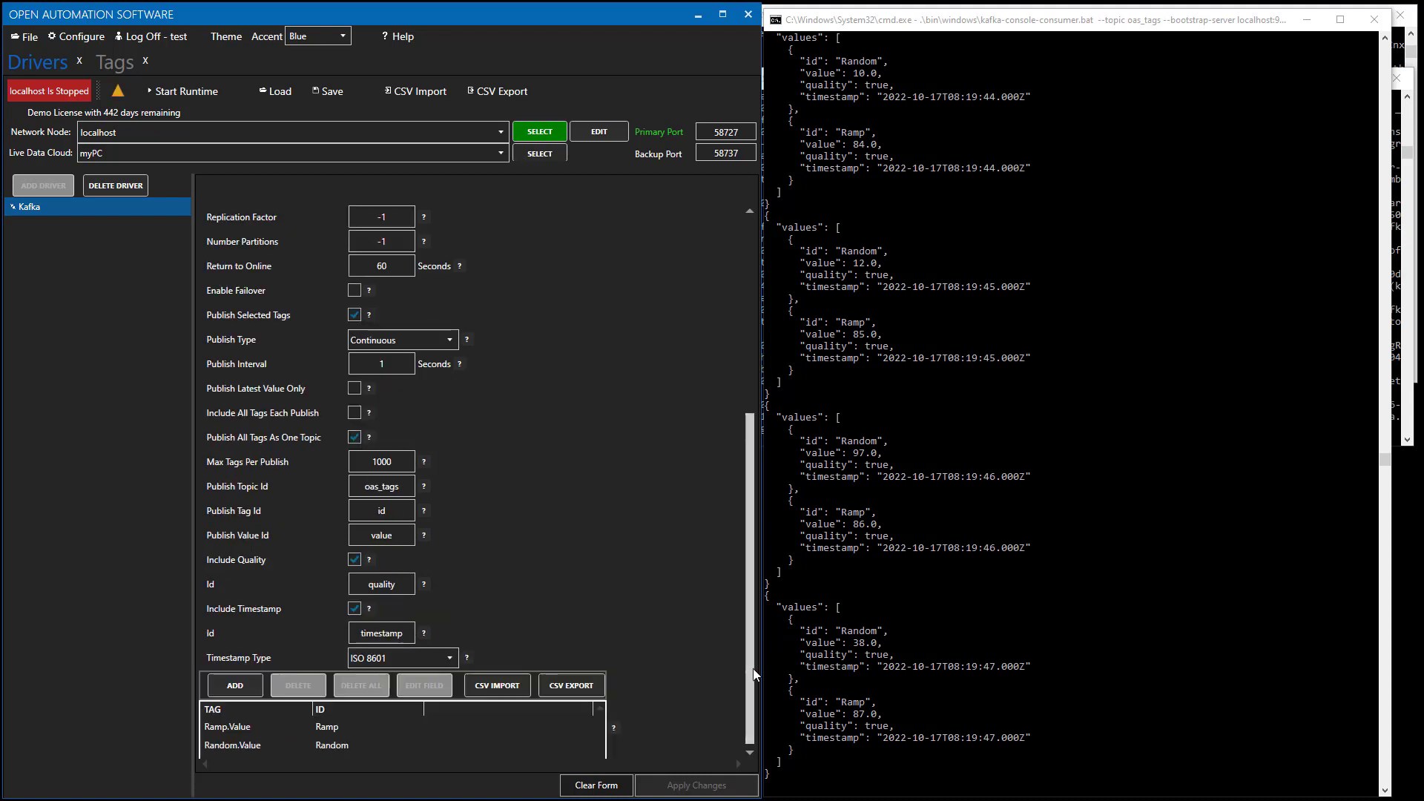
scroll(753, 693, "down", 2)
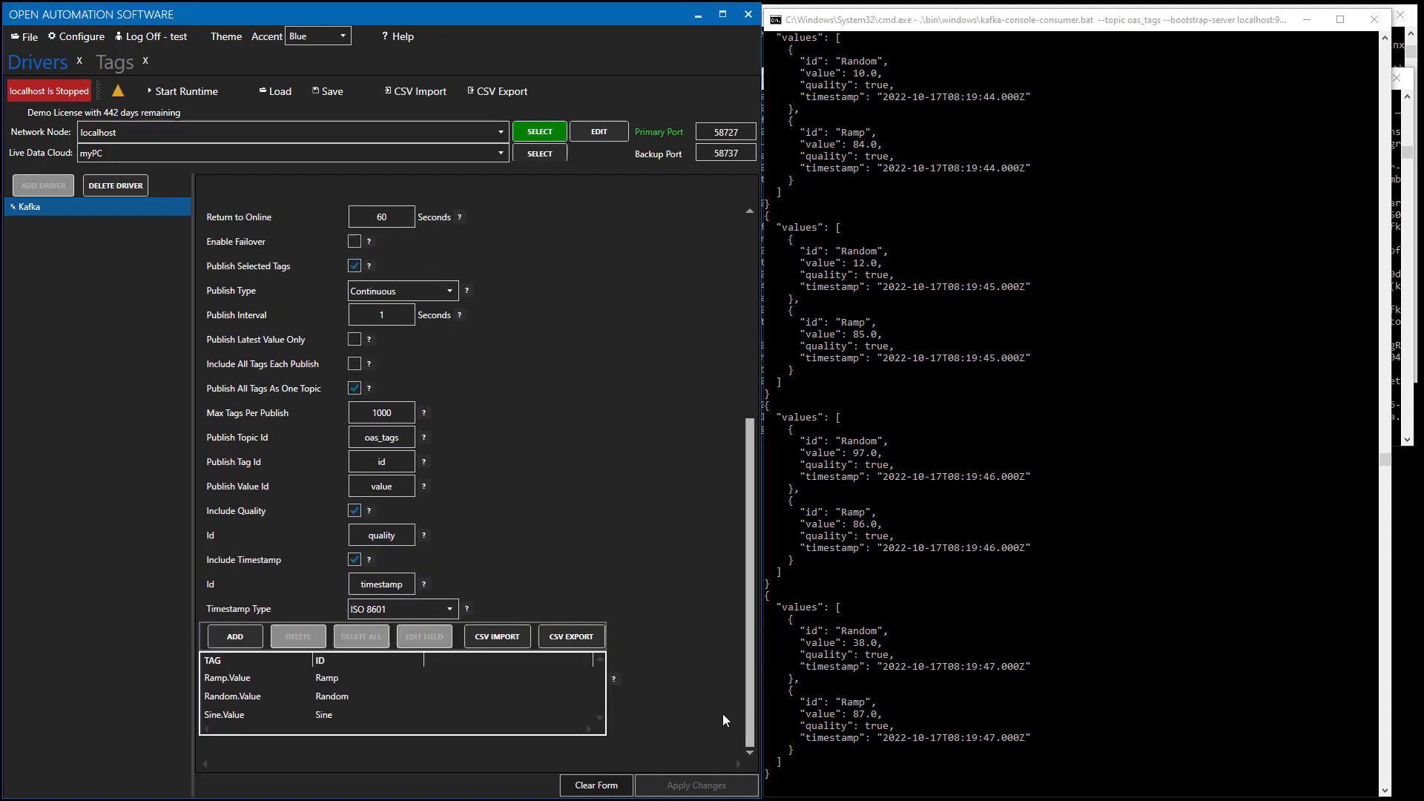
Delete all Ramp, Random and Sine tags from the publish list, adding none back.
left_click(369, 696)
left_click(316, 679)
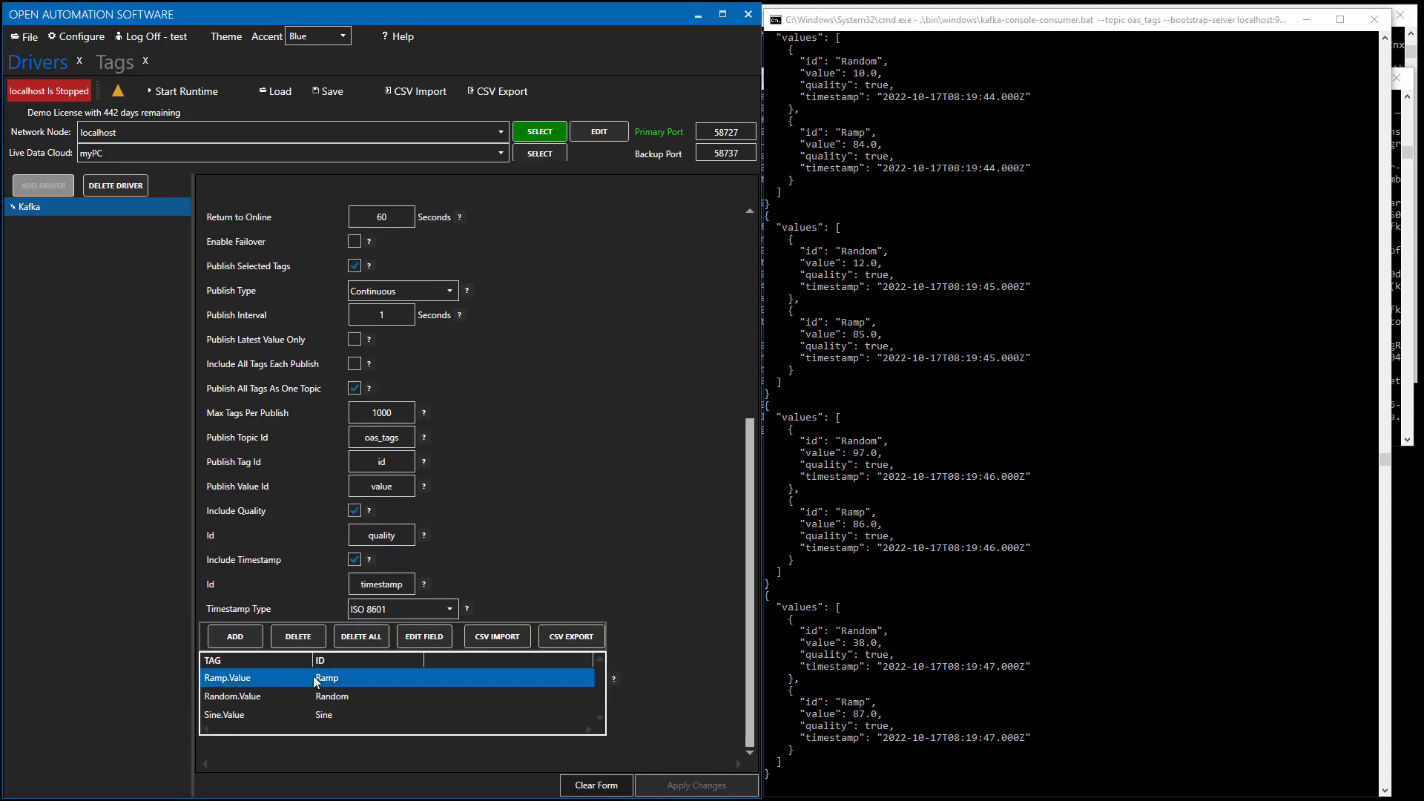
left_click(361, 637)
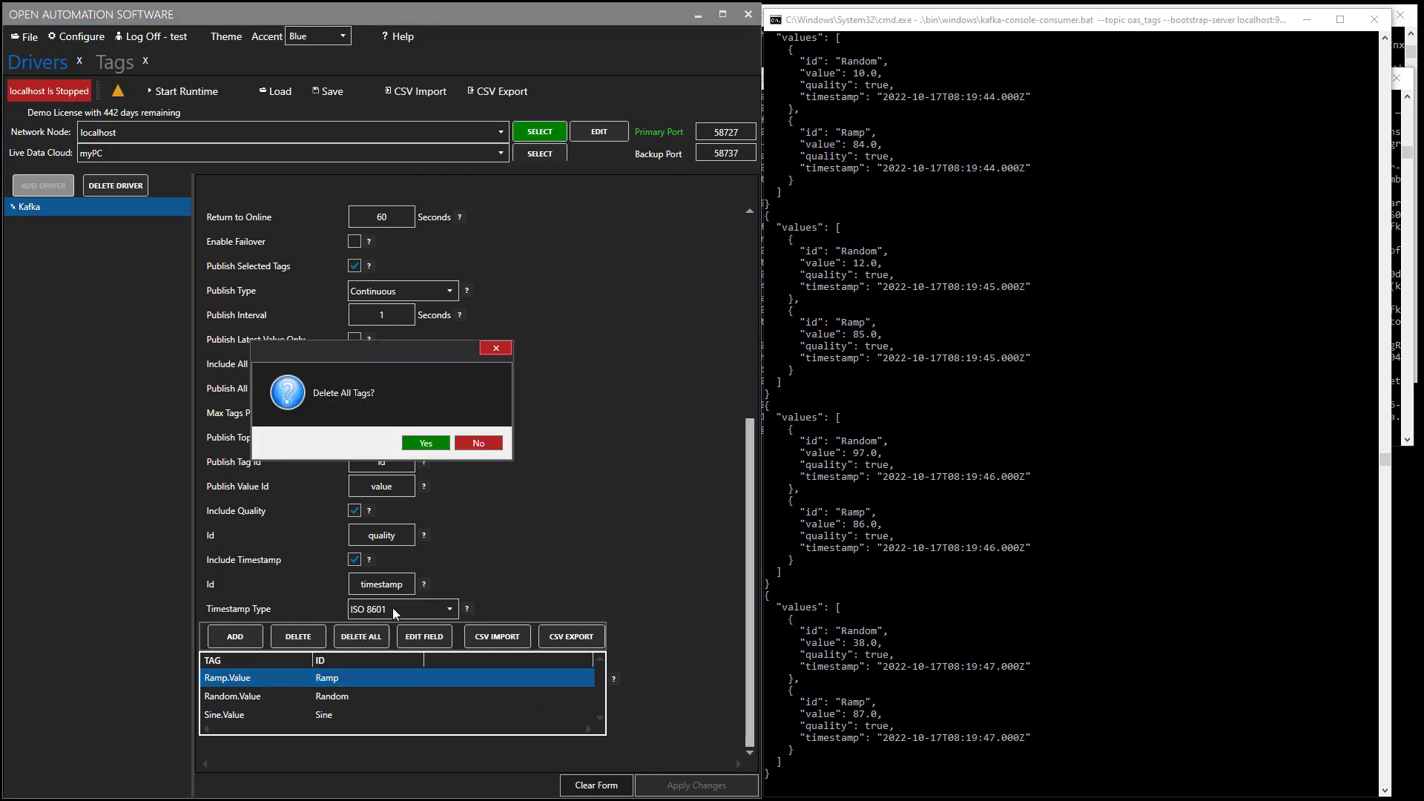
left_click(425, 443)
left_click(236, 661)
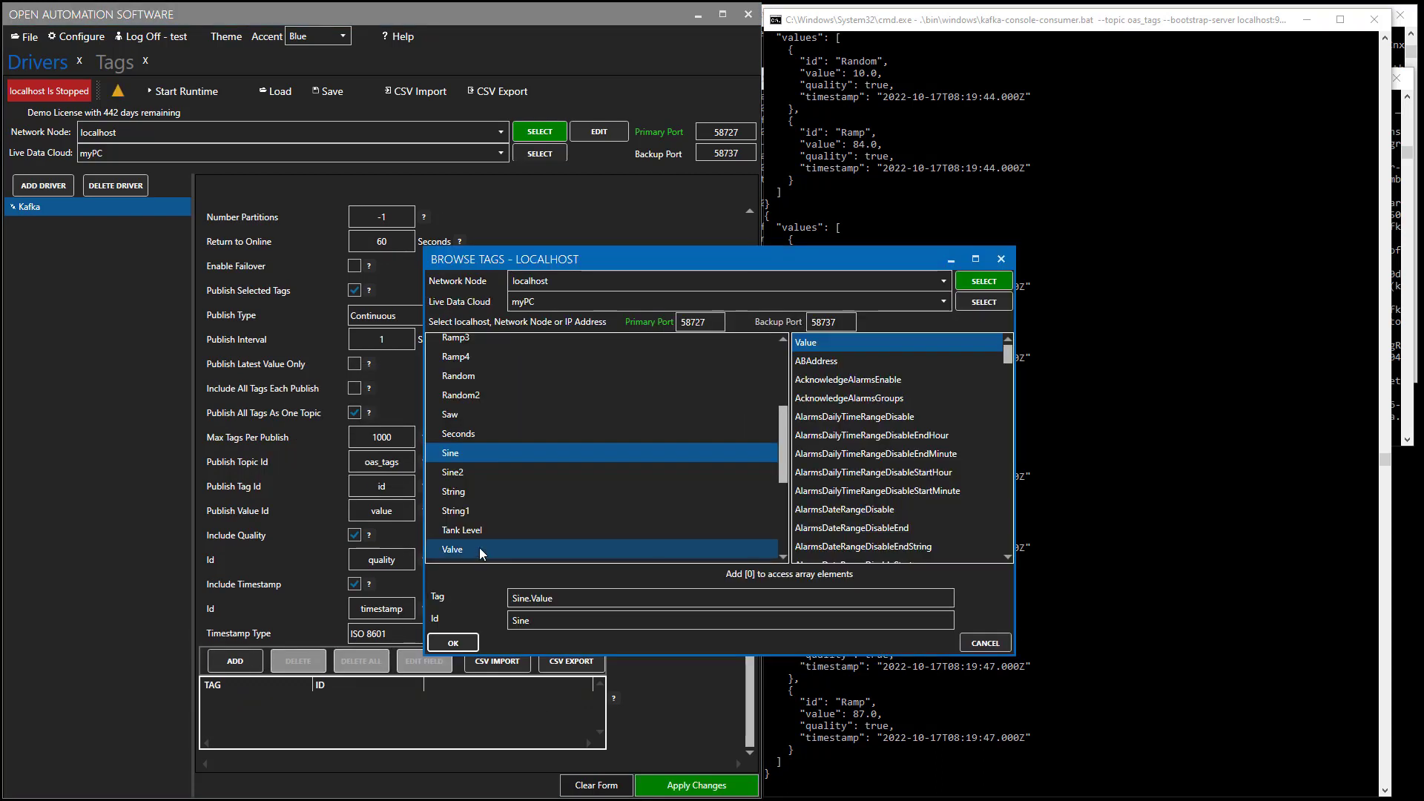
left_click(991, 643)
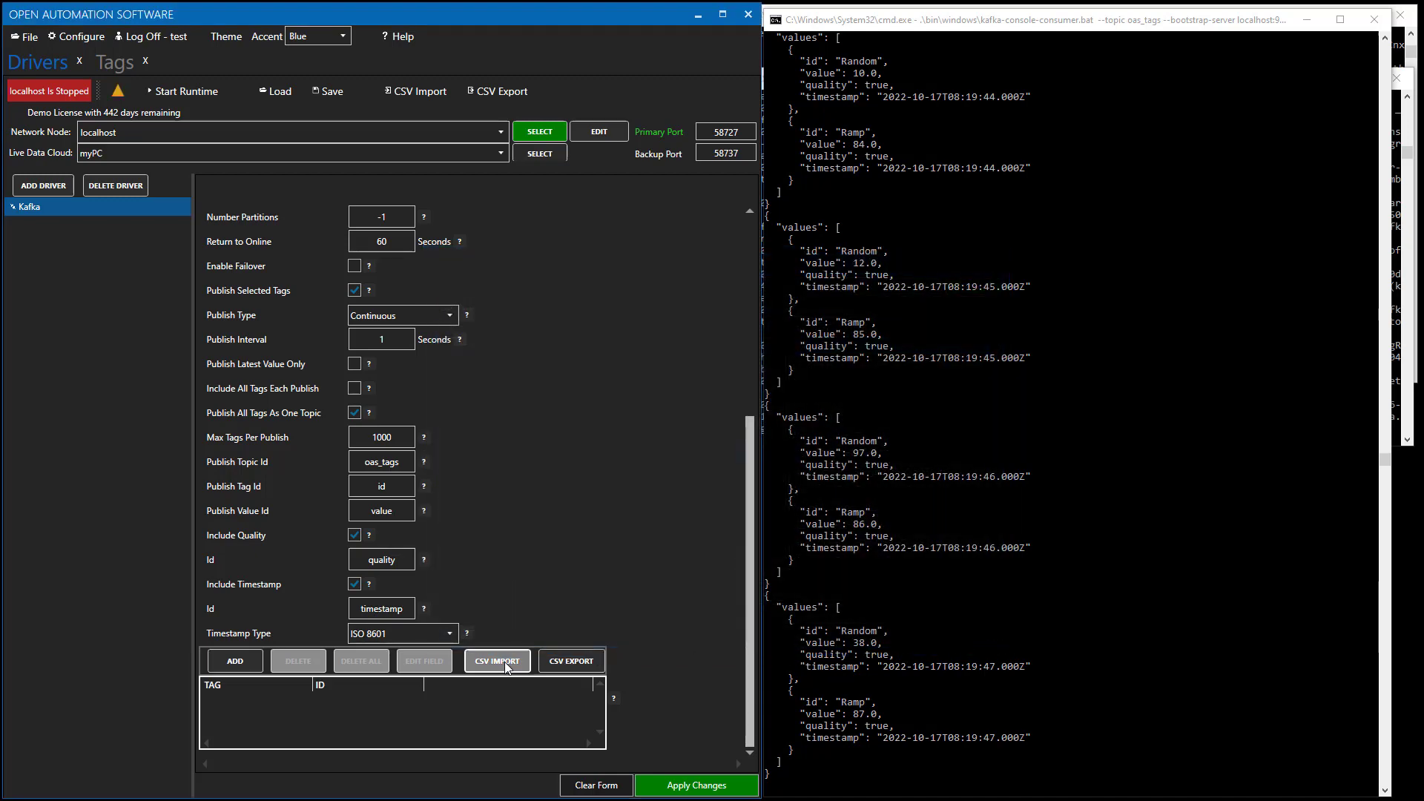
Import Publish-SimTags5K.csv into the Kafka publish list and apply the changes.
left_click(505, 662)
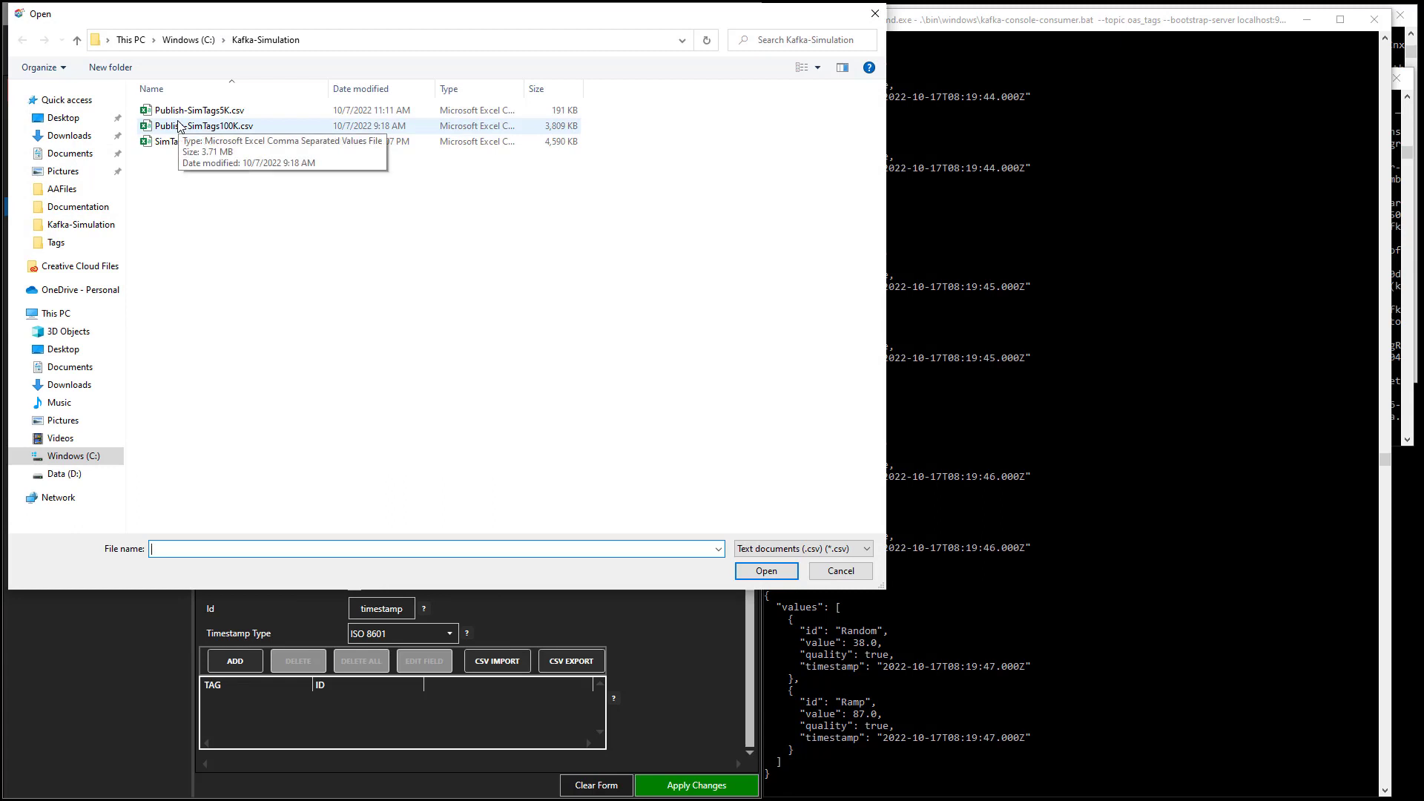
left_click(178, 126)
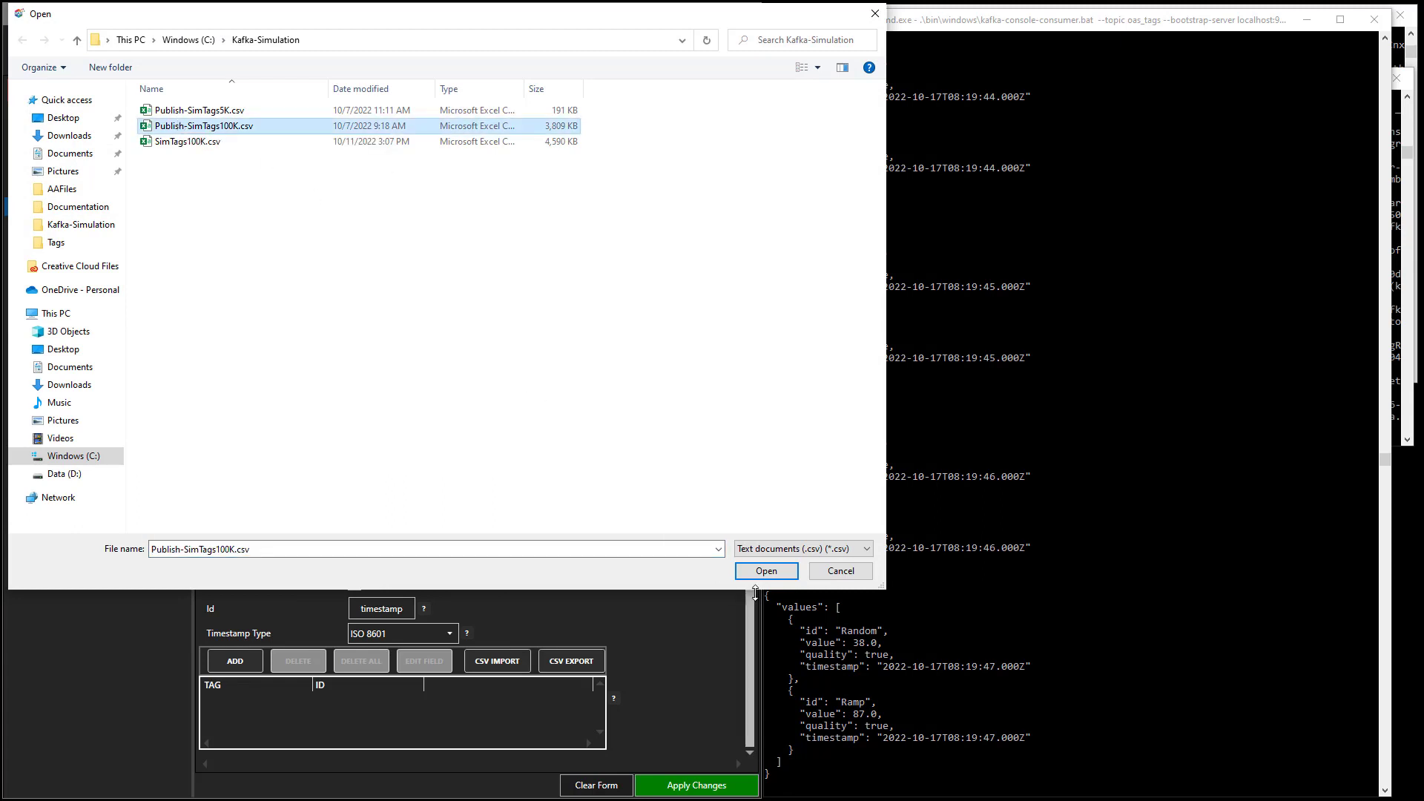
left_click(212, 112)
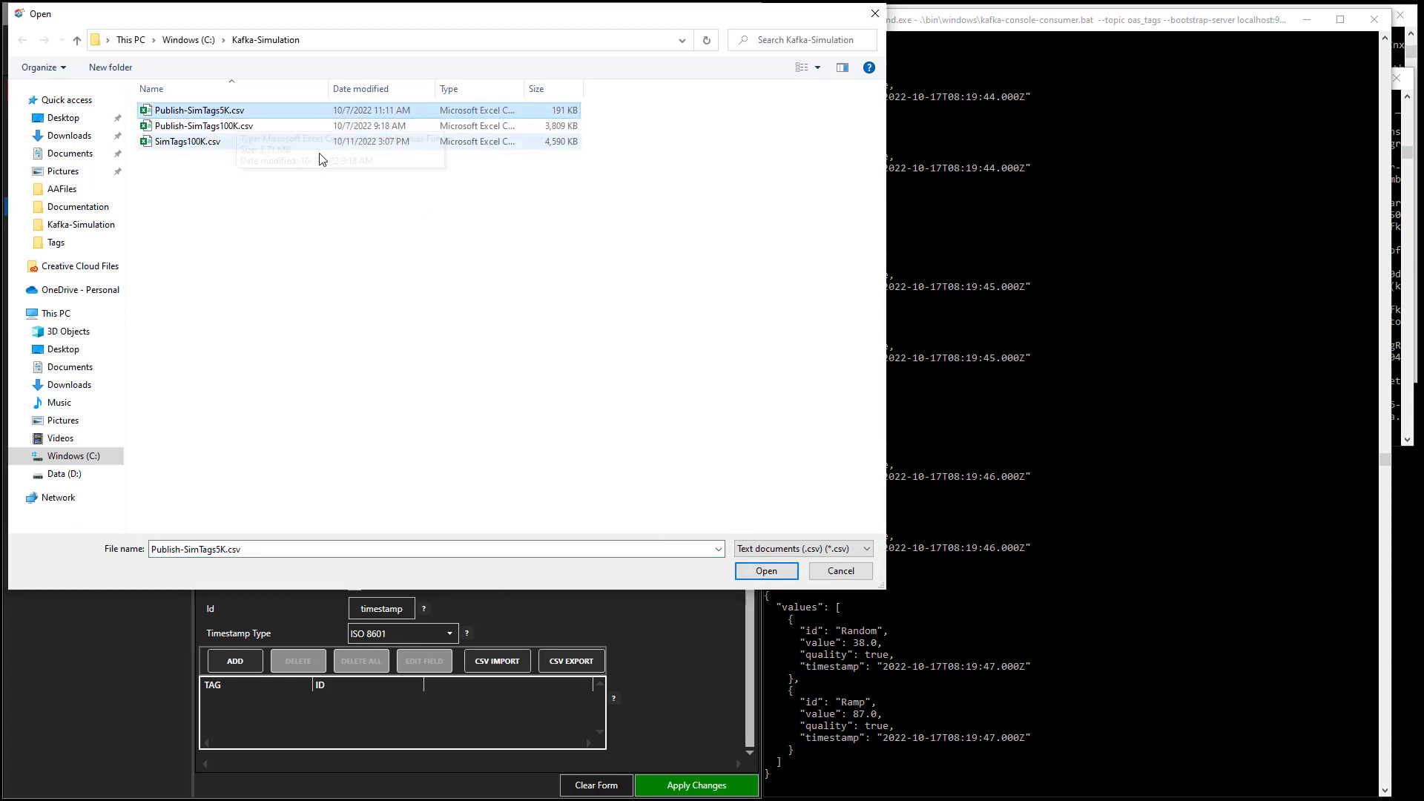
left_click(766, 571)
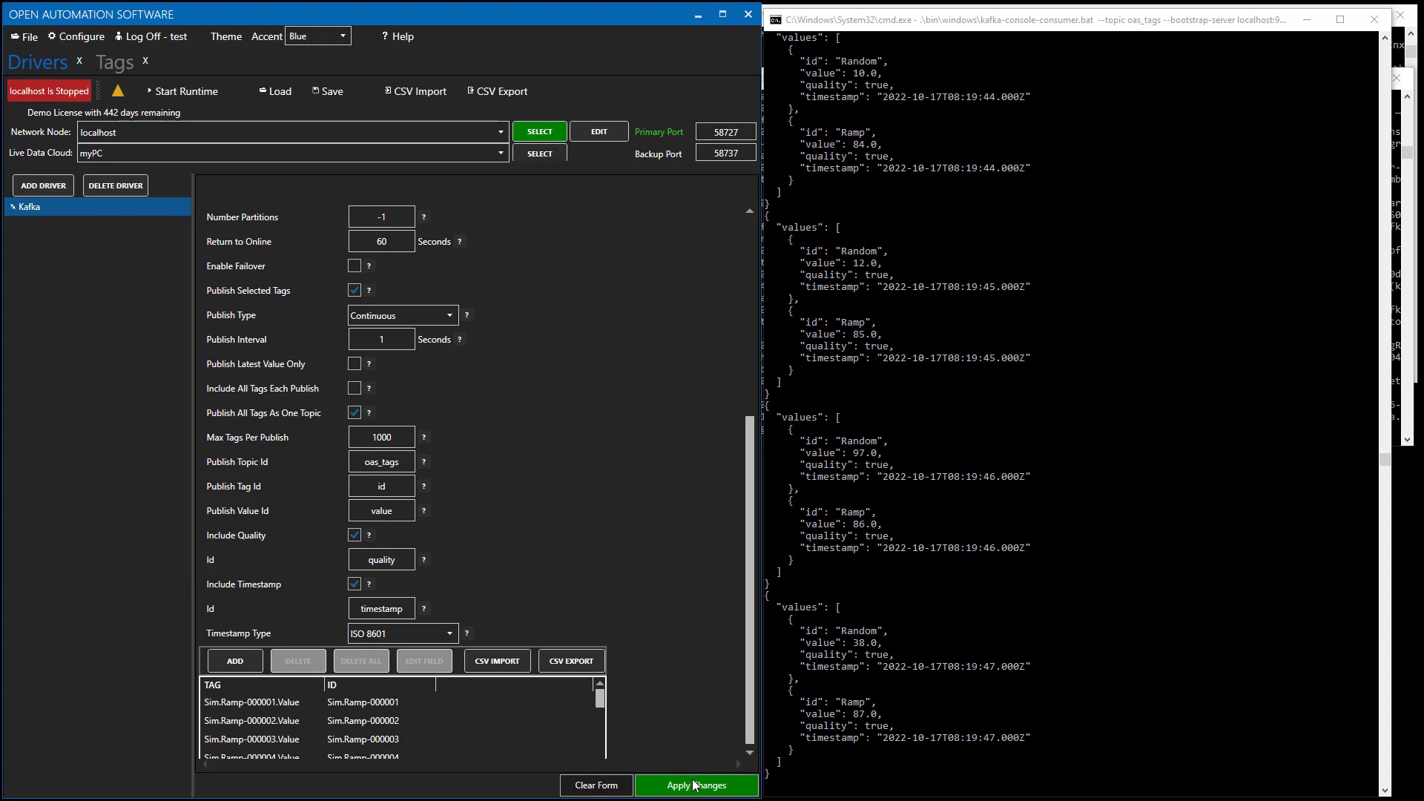
left_click(694, 785)
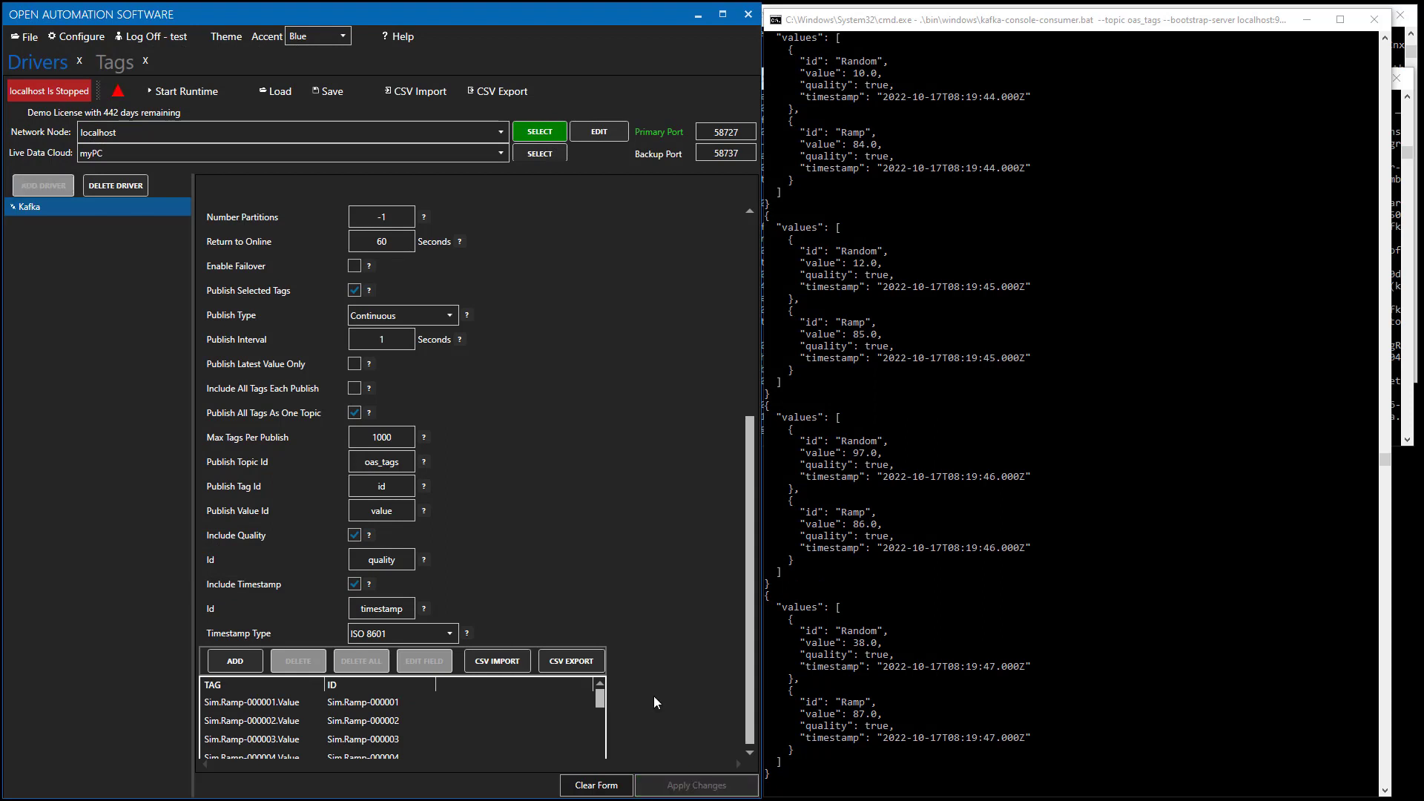
Start the runtime and watch Sim.Ramp values arrive in the Kafka consumer console.
left_click(167, 92)
left_click(993, 356)
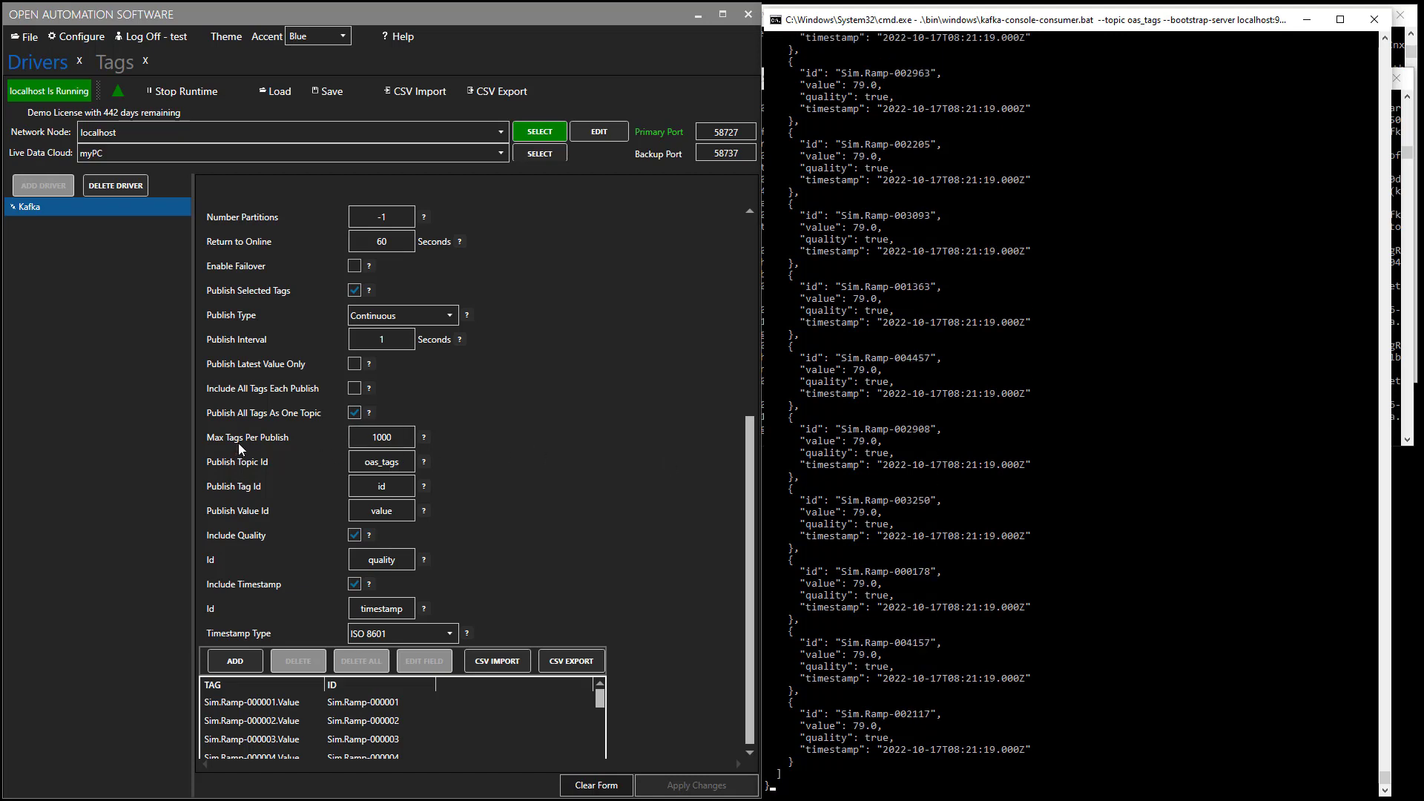
left_click(409, 438)
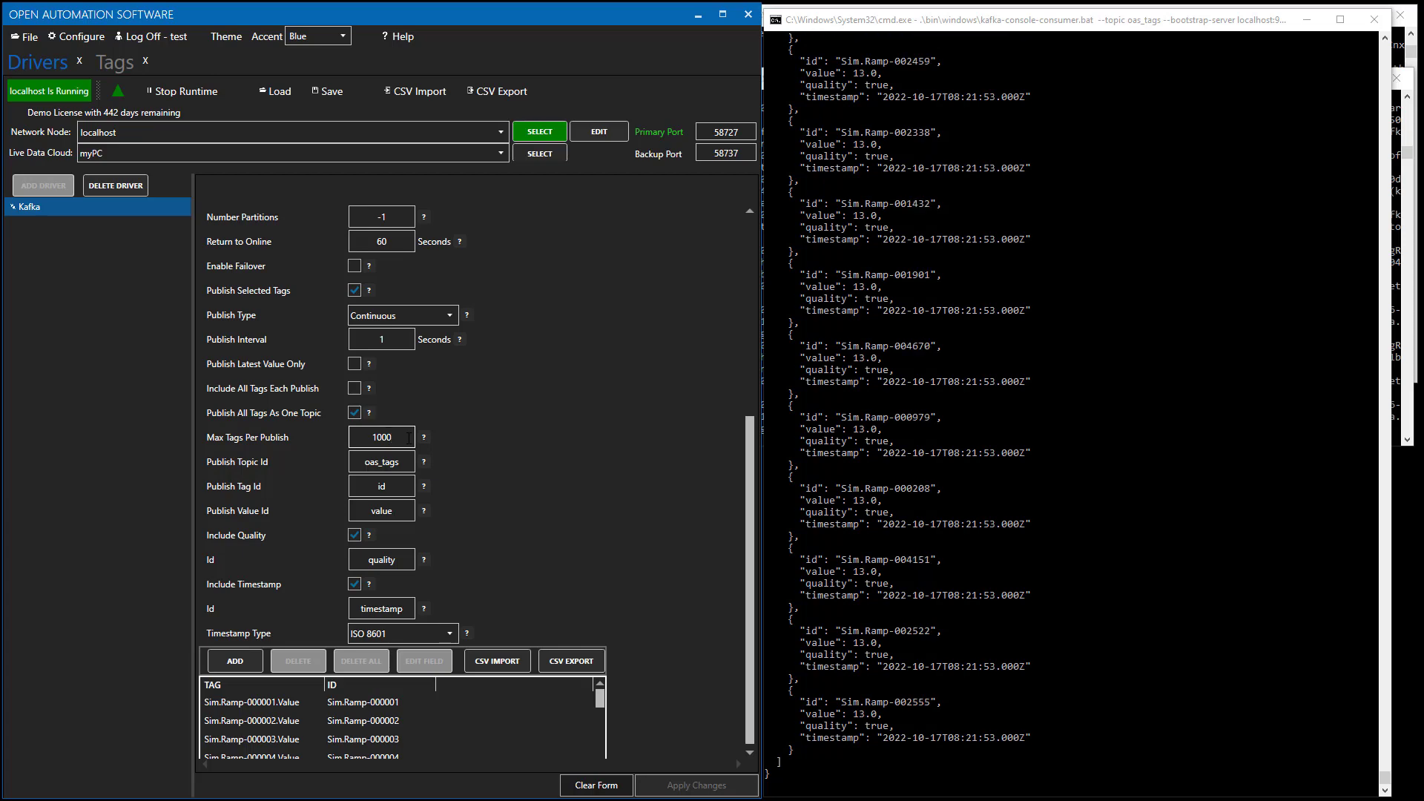
scroll(506, 661, "down", 1)
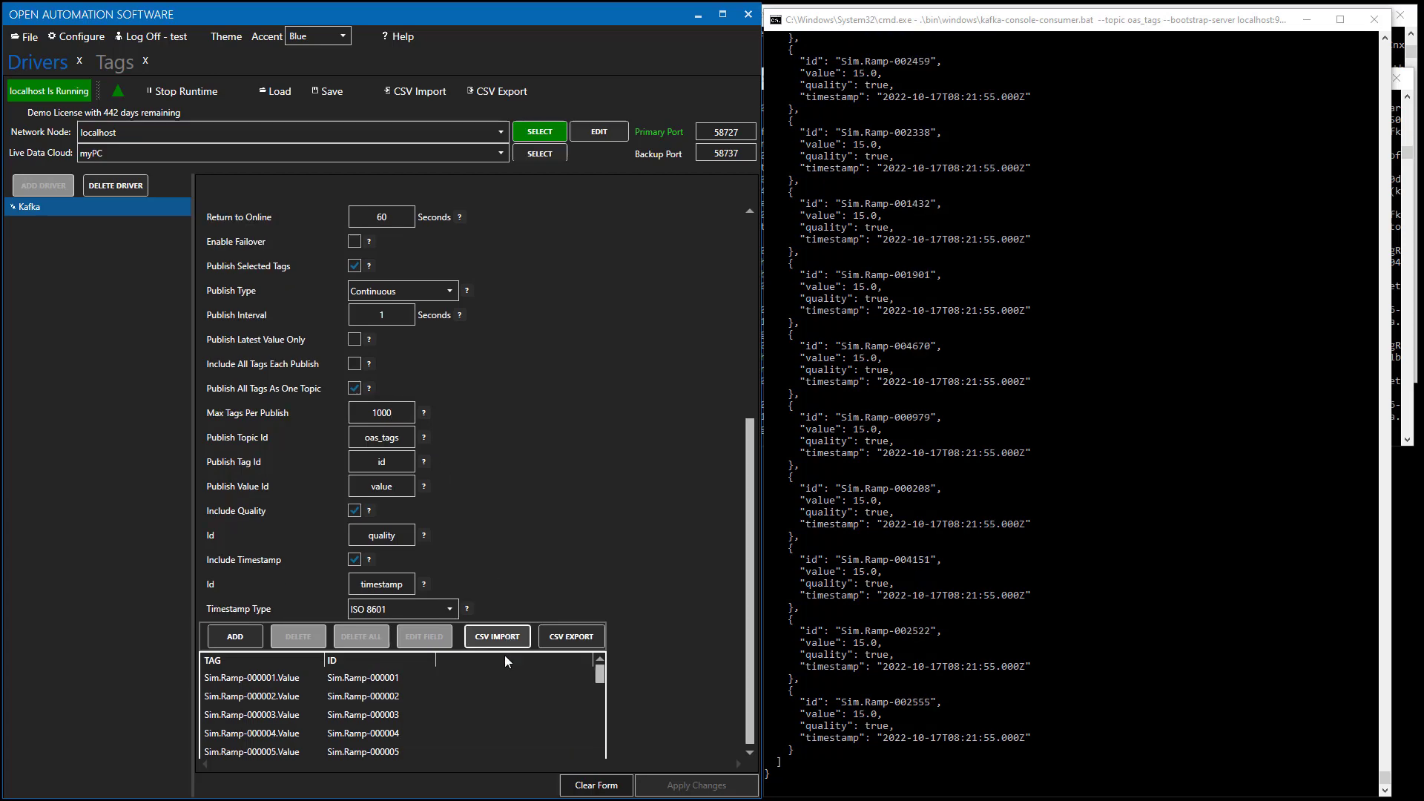
Import Publish-SimTags100K.csv into the publish list and apply it while running.
left_click(511, 636)
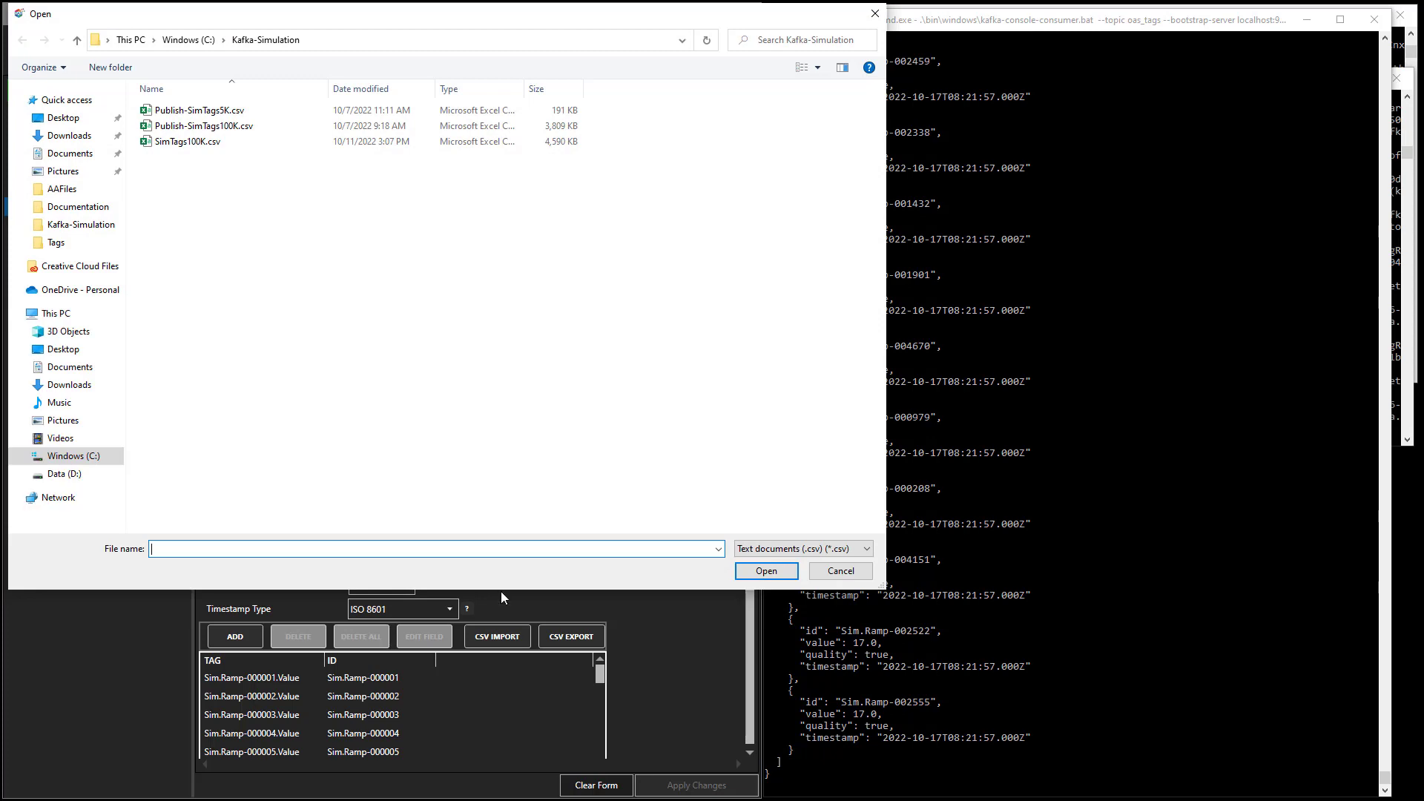
left_click(245, 126)
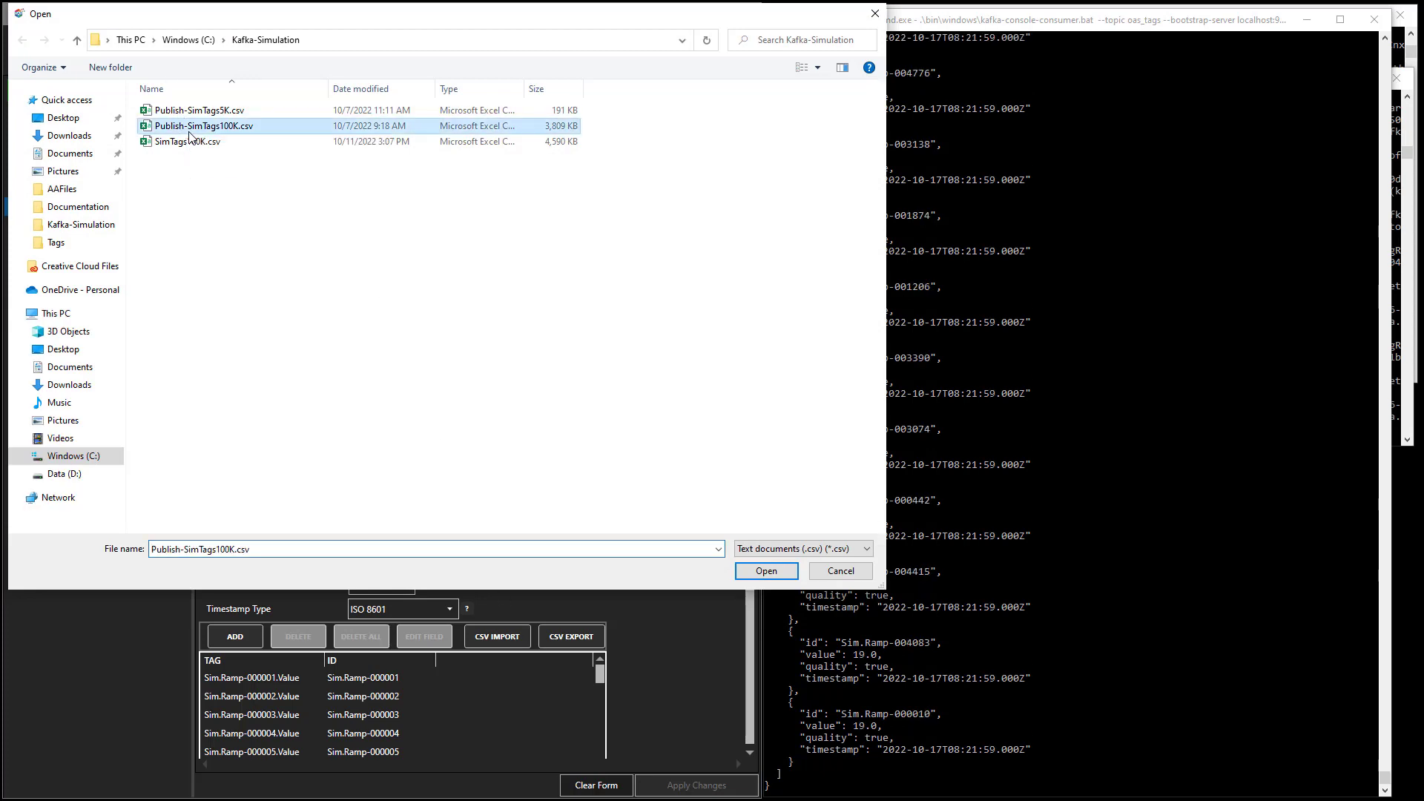
left_click(766, 572)
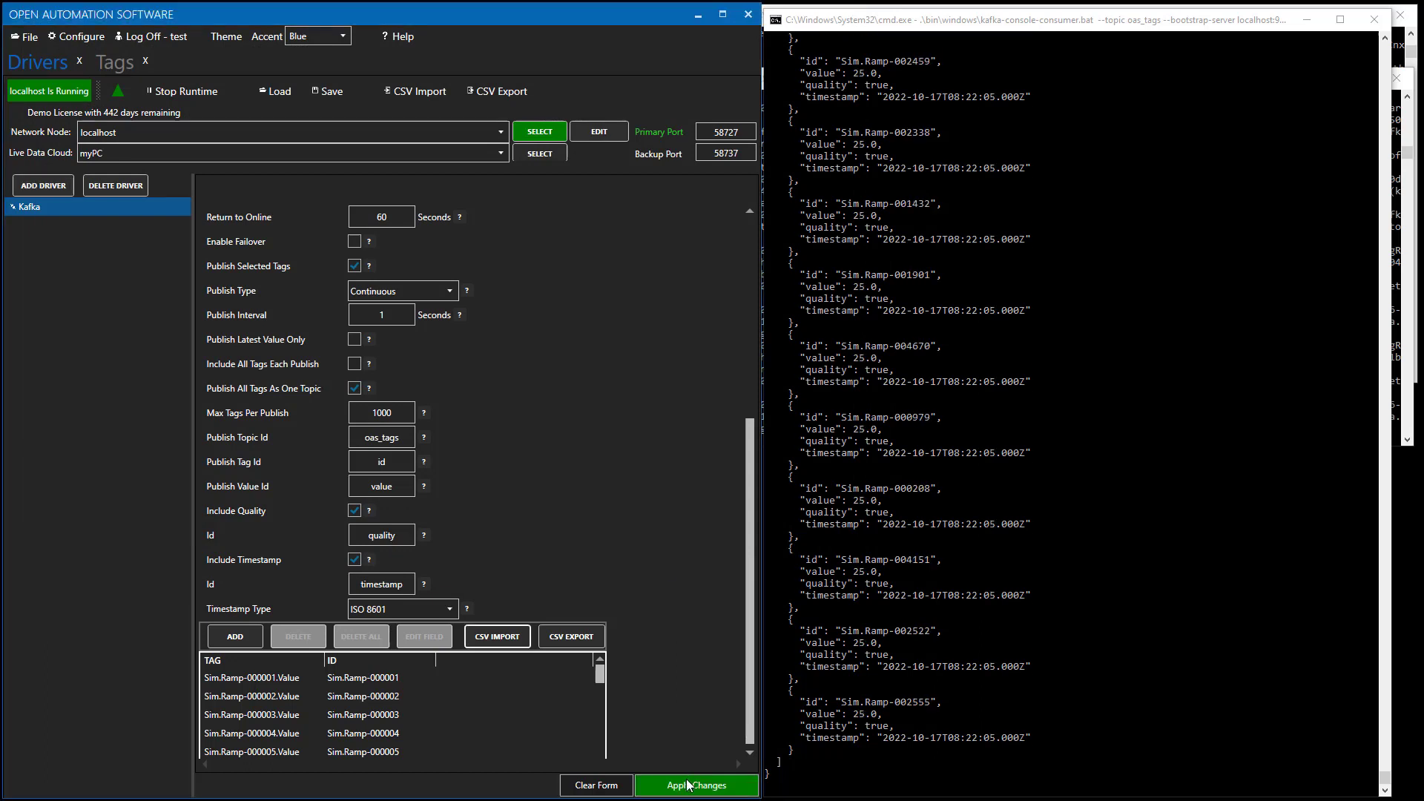
left_click(688, 788)
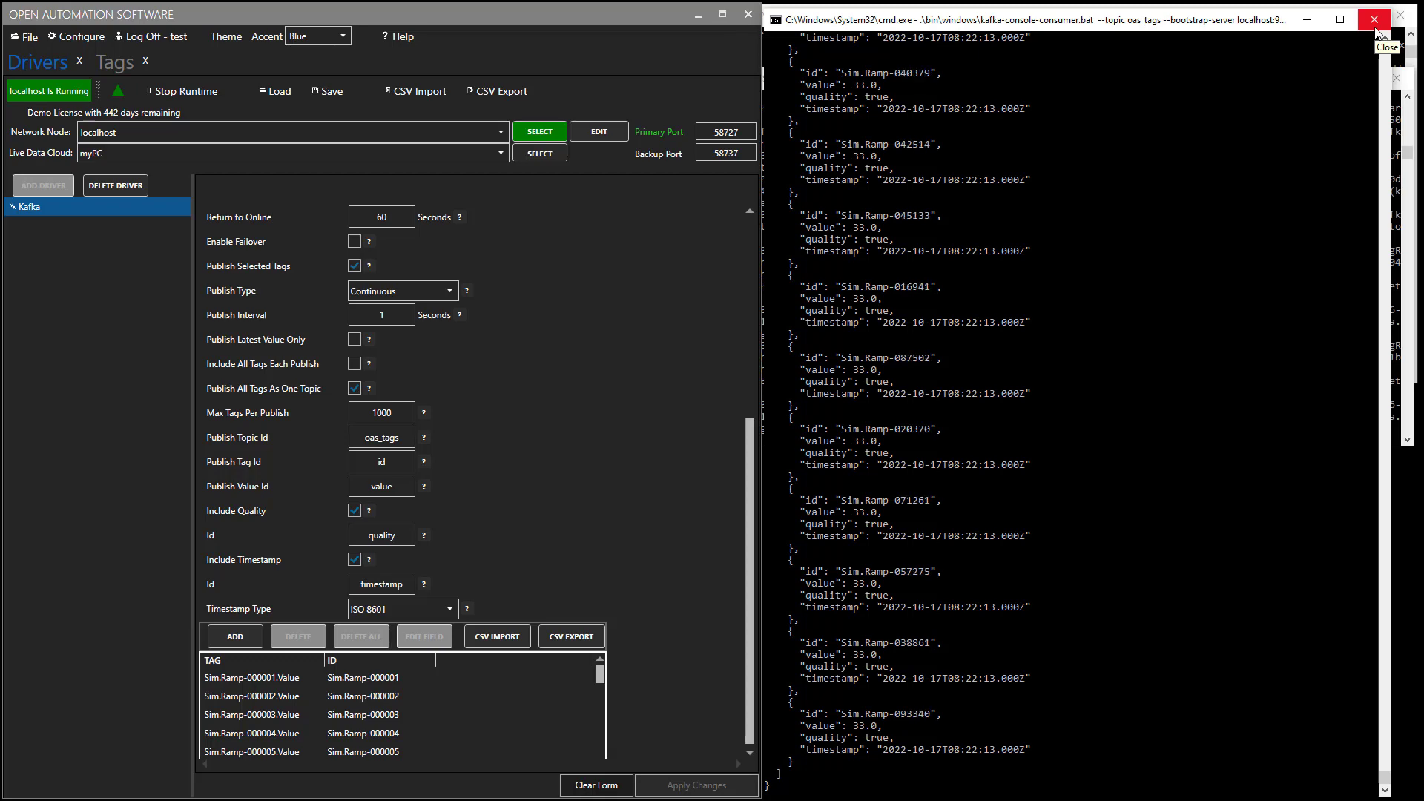
Close the consumer and run kafka-get-offsets.bat for oas_tags twice, reading 2399 then 4739.
left_click(1375, 19)
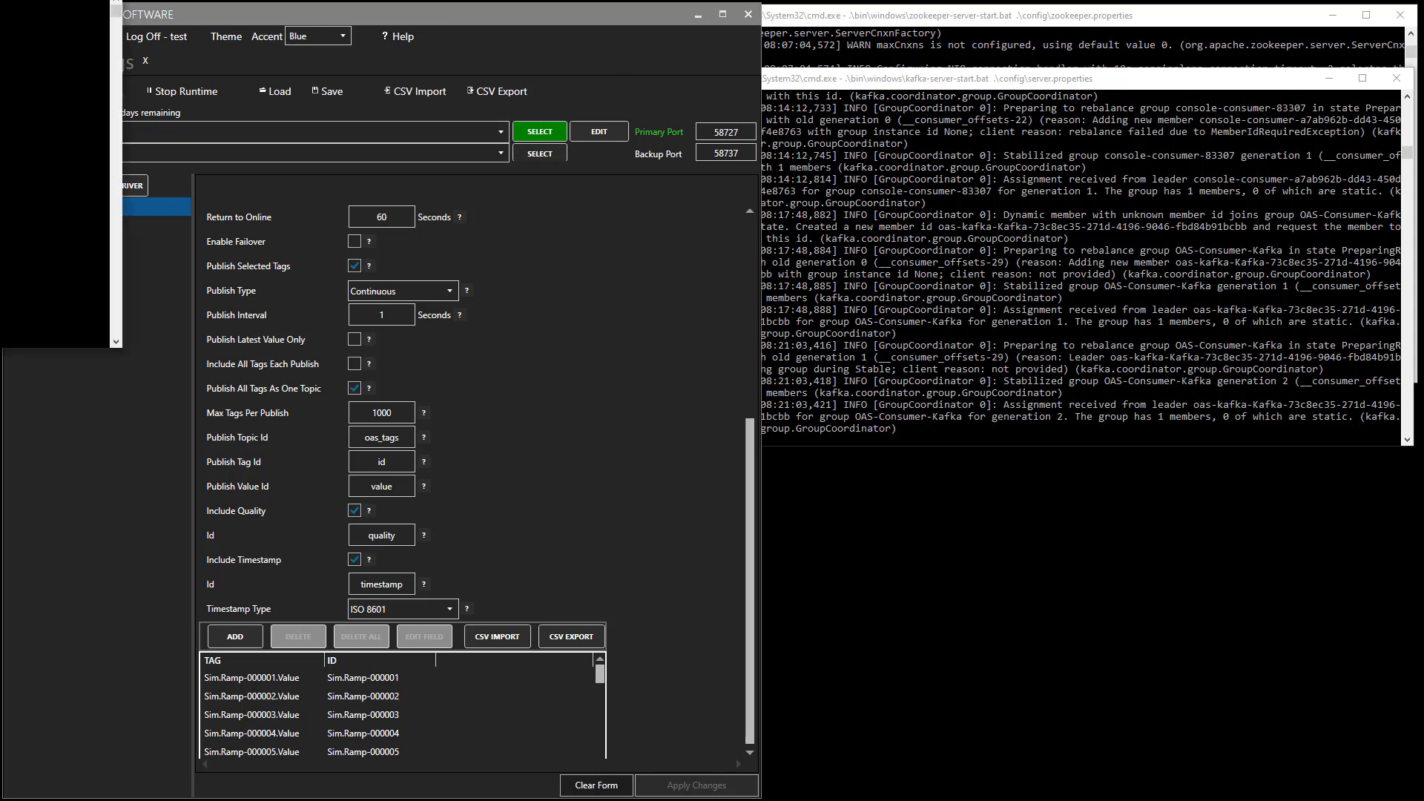
left_click_drag(3, 89, 1101, 108)
right_click(903, 285)
key("Return")
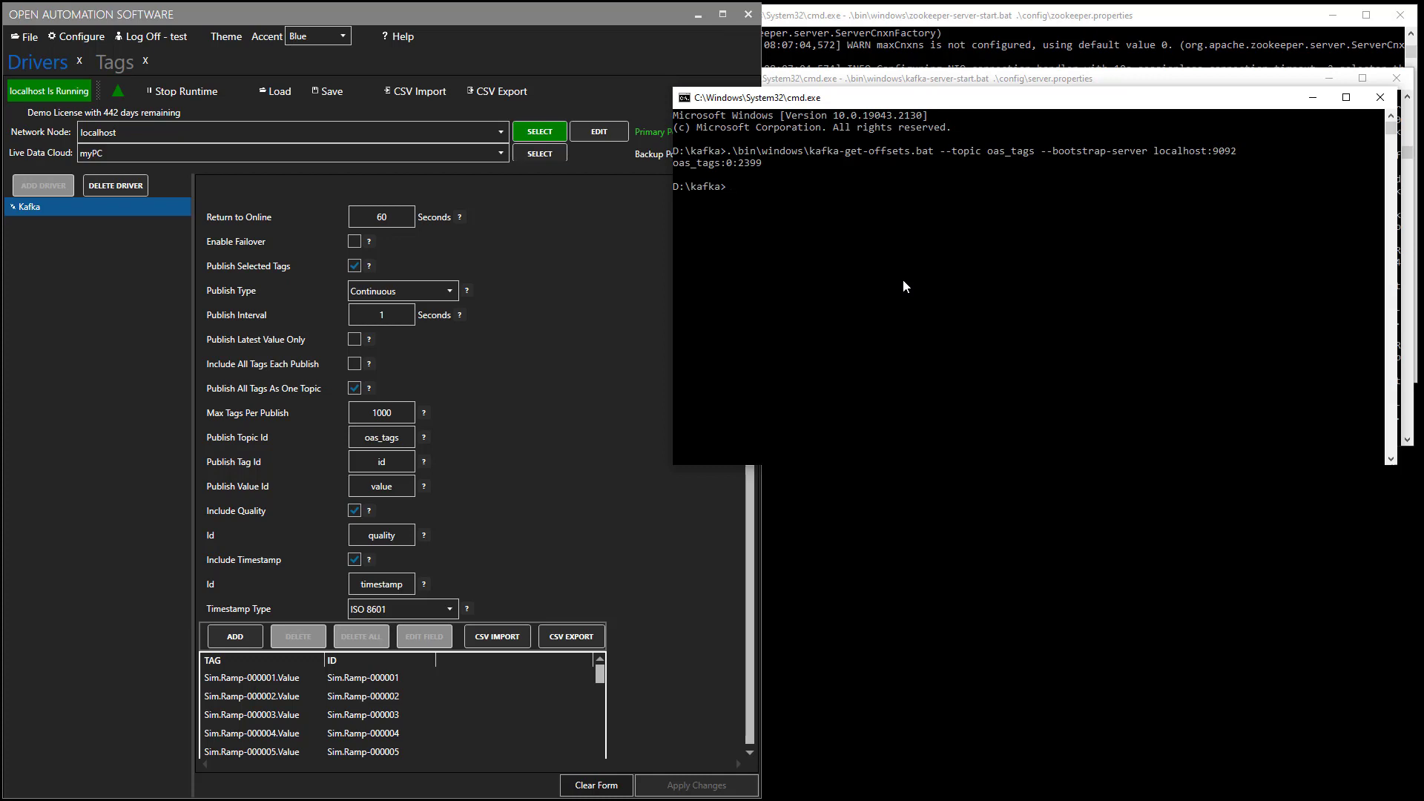
key("Up")
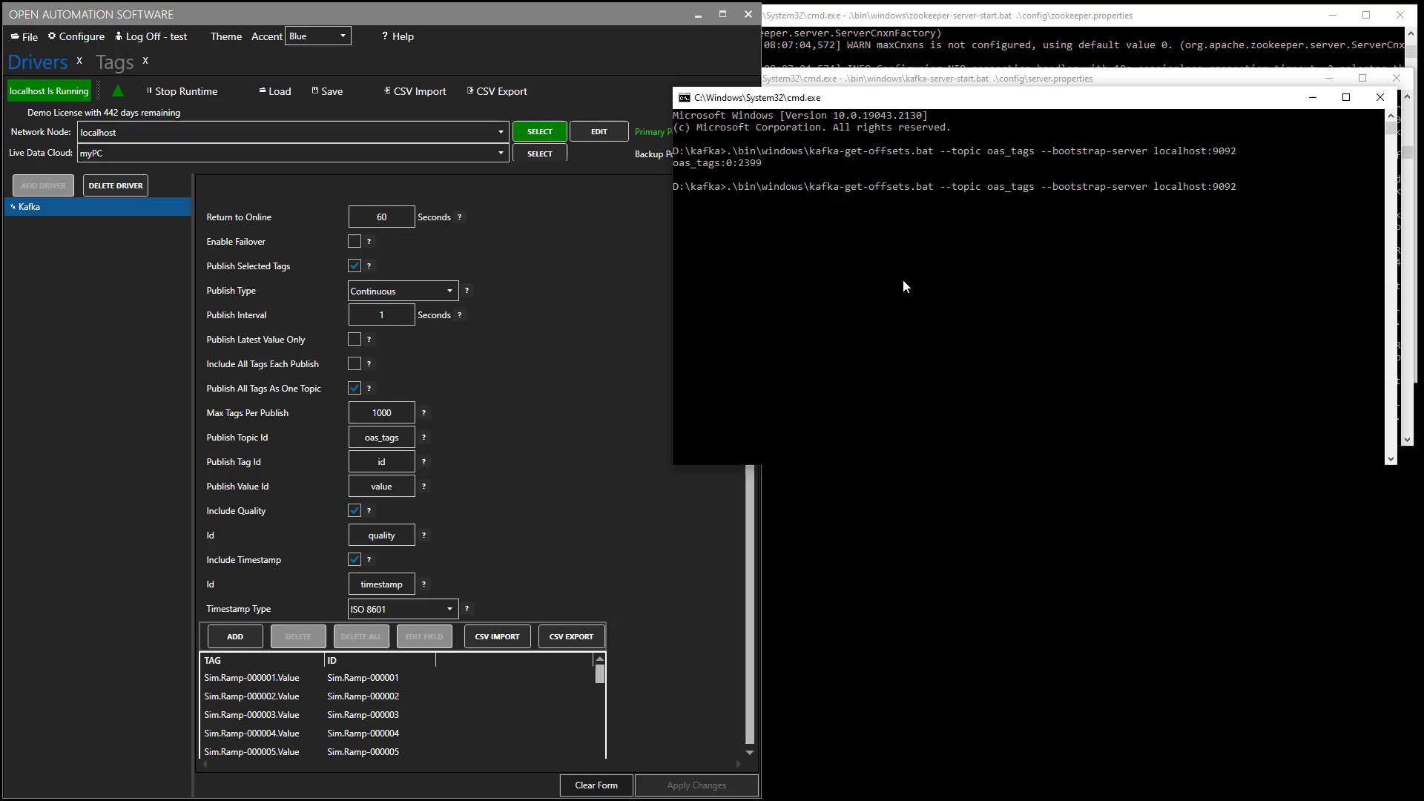
key("Return")
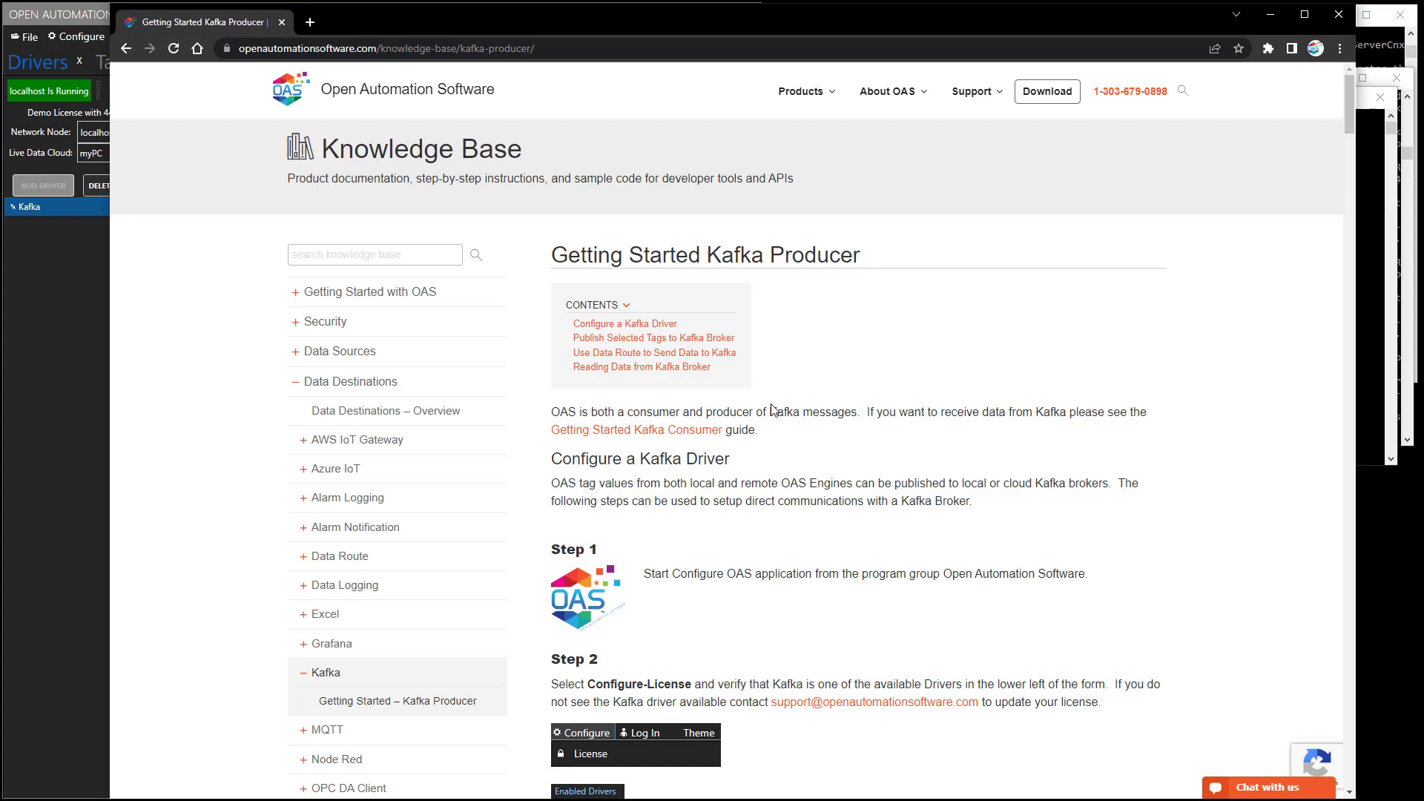
Go to the Contact Us page from the Support menu.
mouse_move(991, 98)
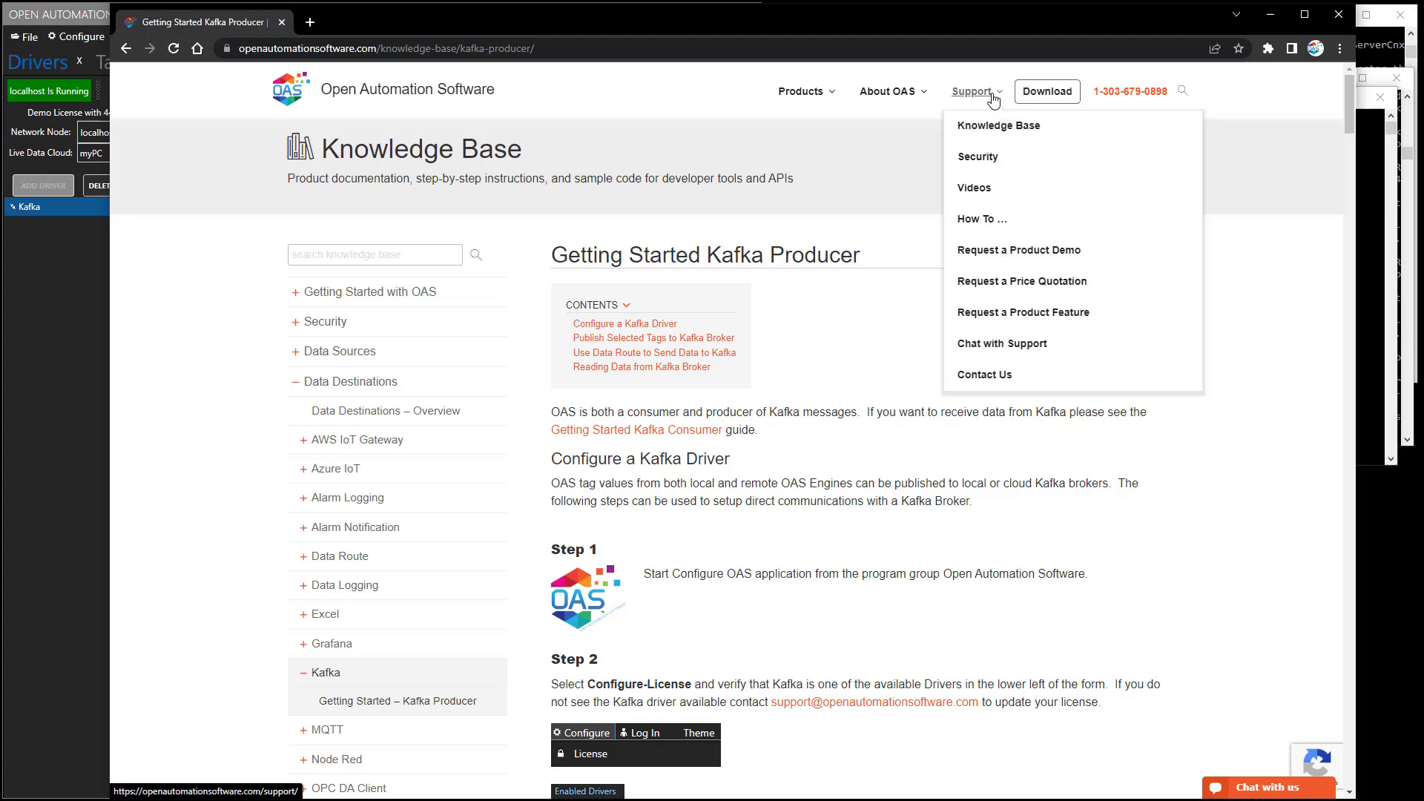
left_click(983, 377)
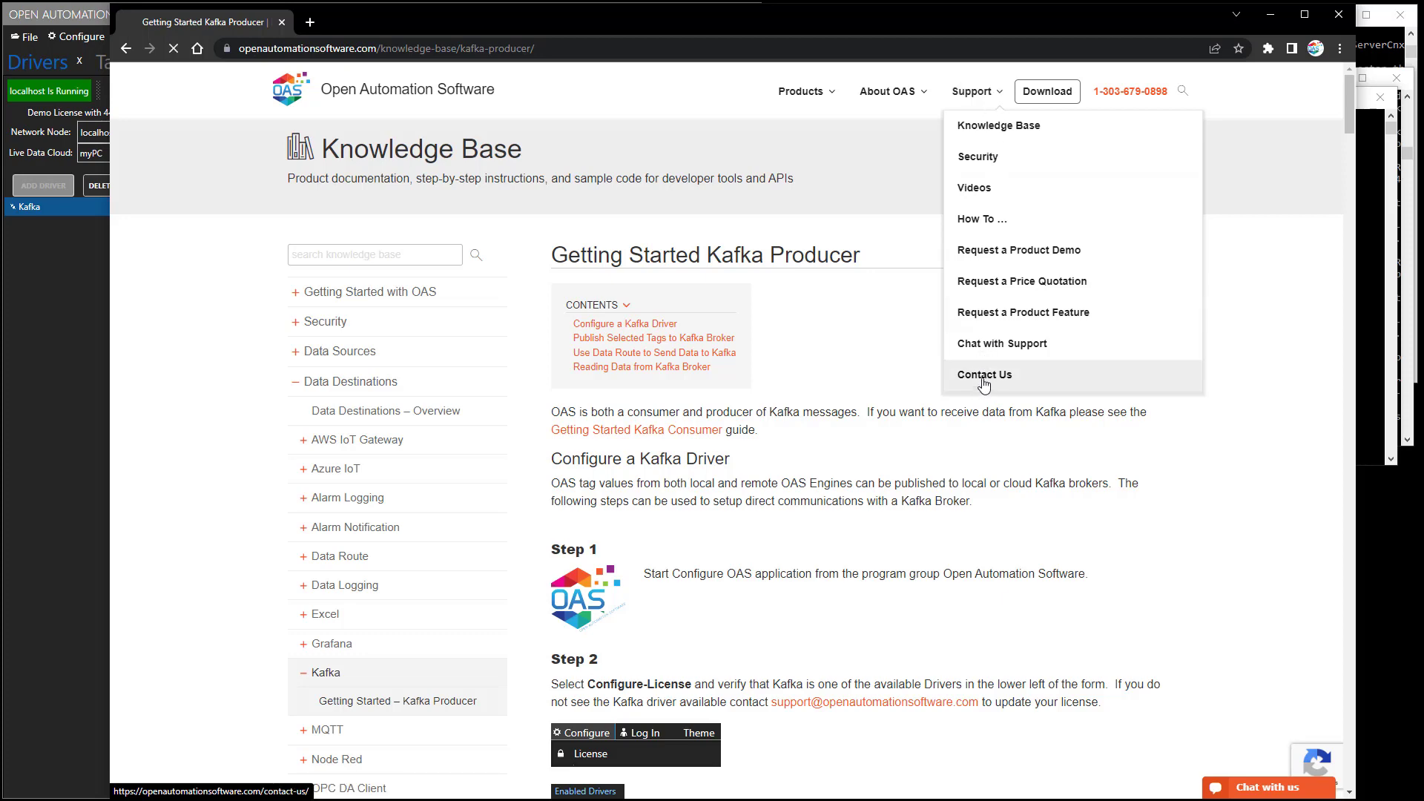